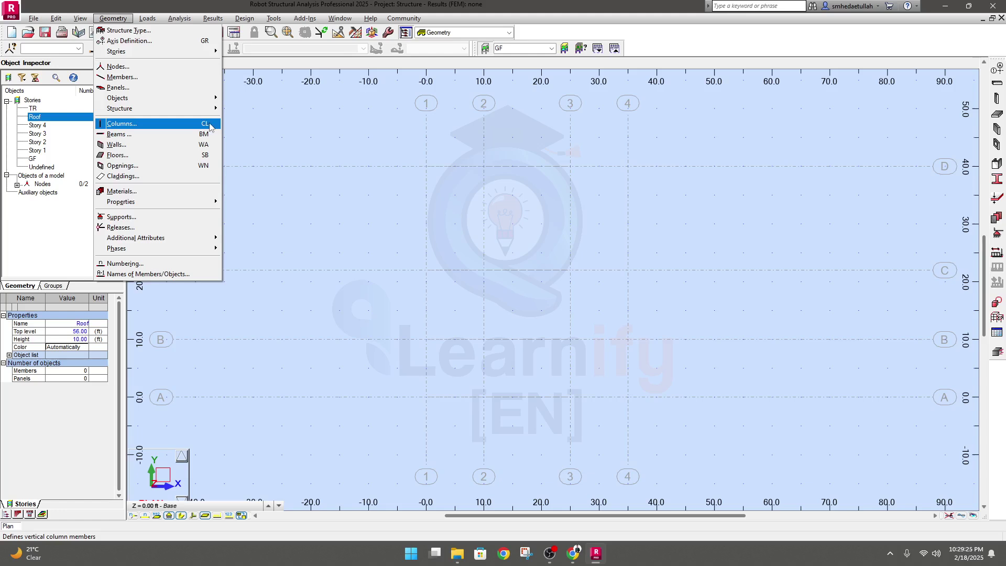
- Start the Column command and set the section type of the new columns to Steel column
click(121, 124)
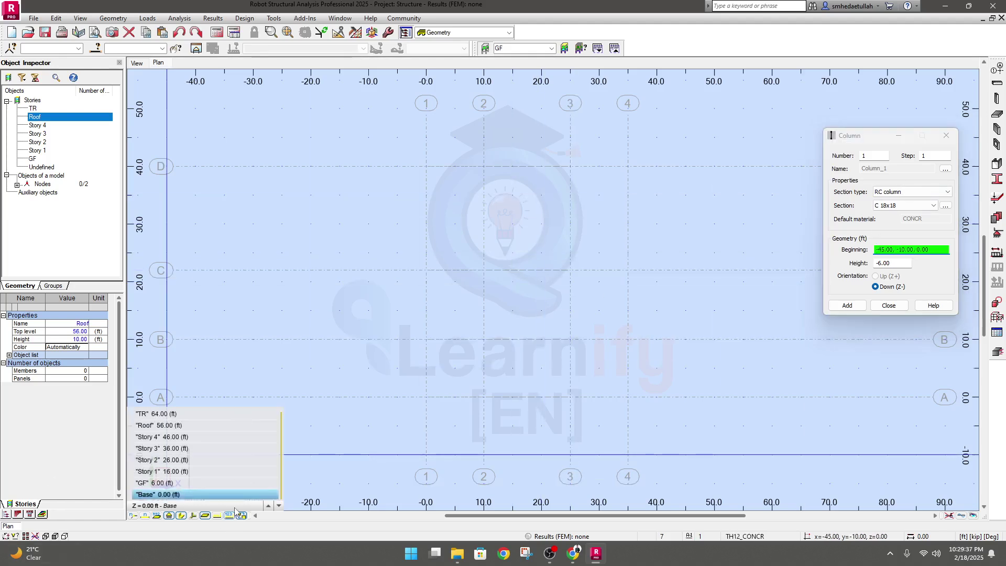
mouse_move(207, 507)
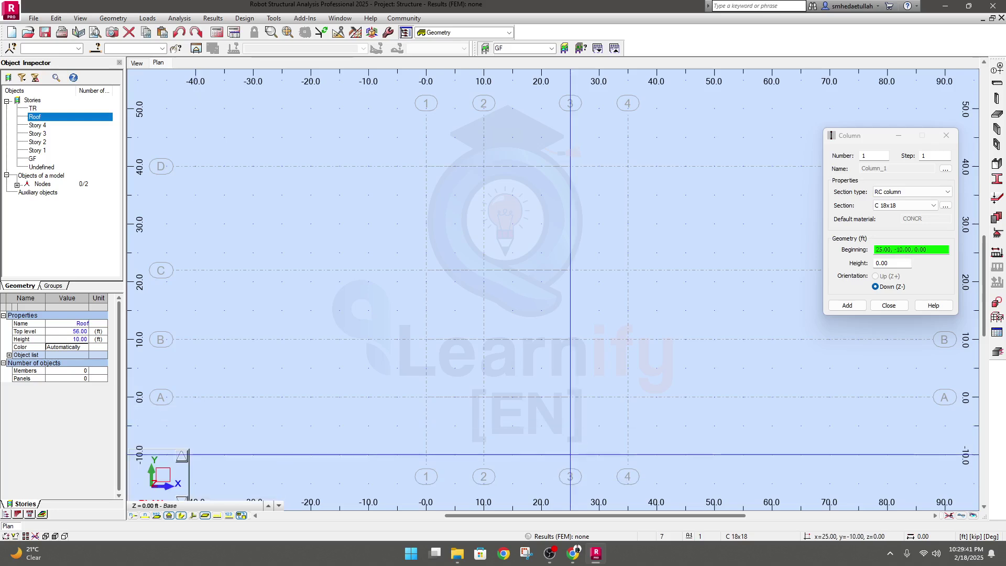
click(914, 206)
click(903, 215)
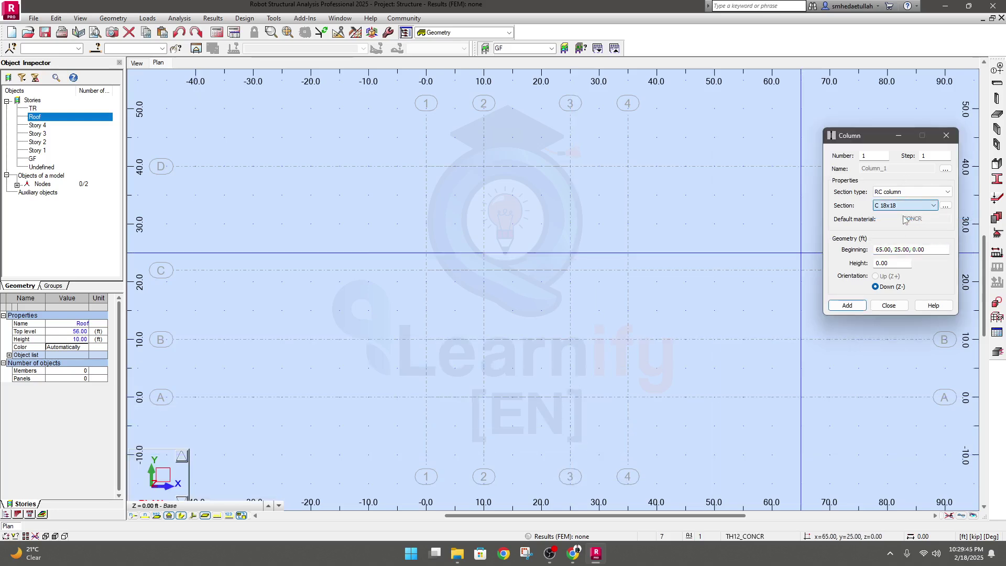
click(908, 192)
click(907, 201)
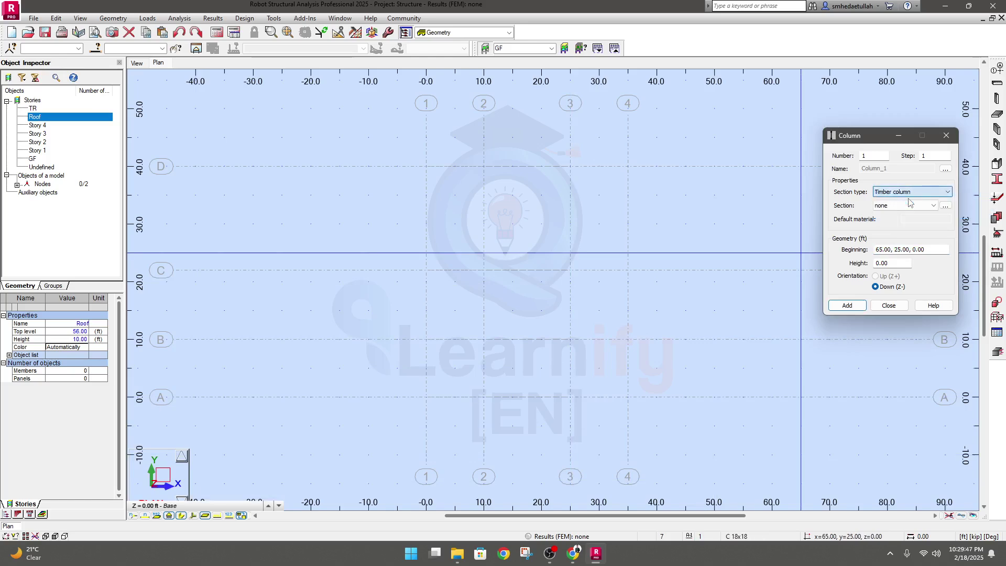
click(903, 207)
click(901, 194)
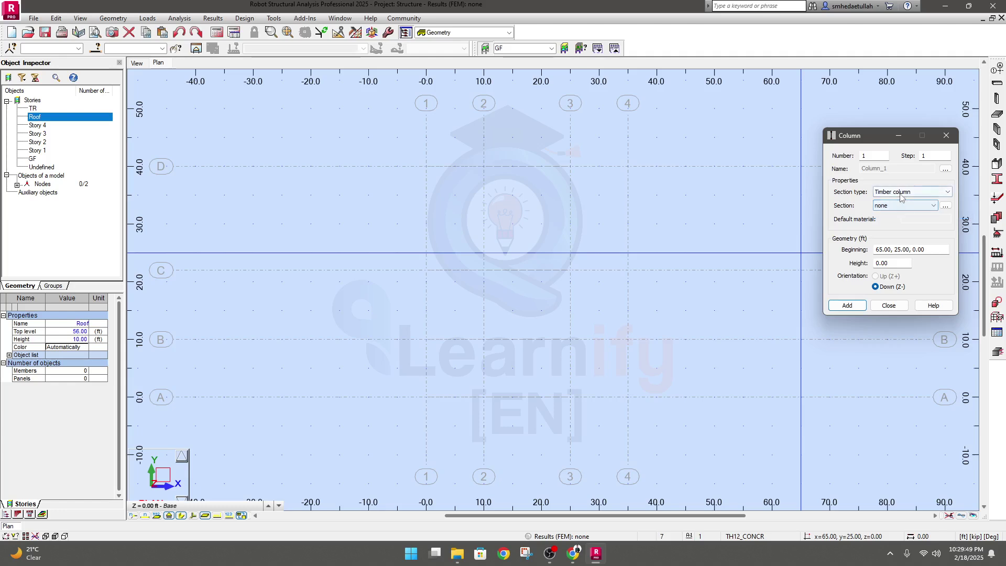
click(901, 193)
click(901, 209)
click(896, 193)
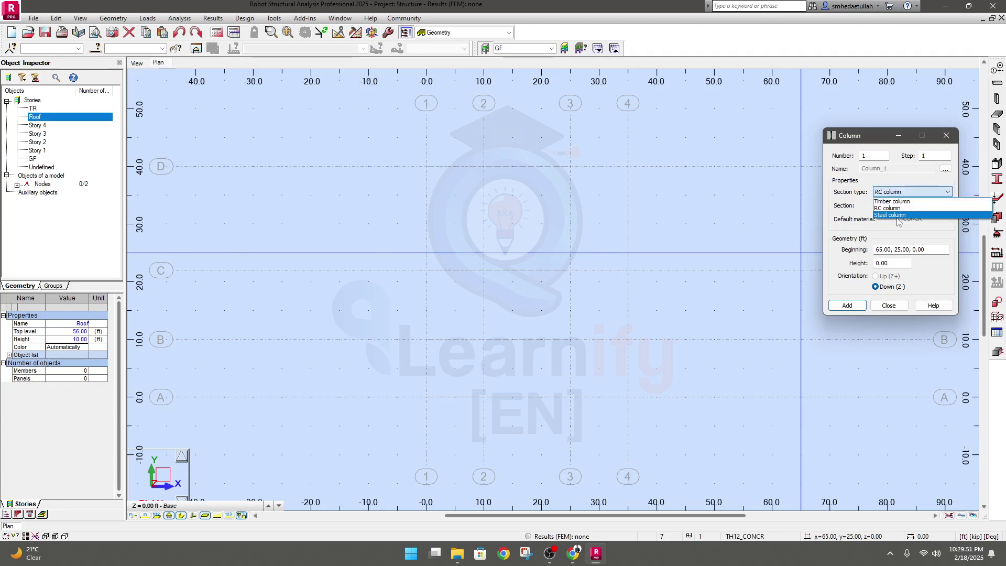
click(899, 216)
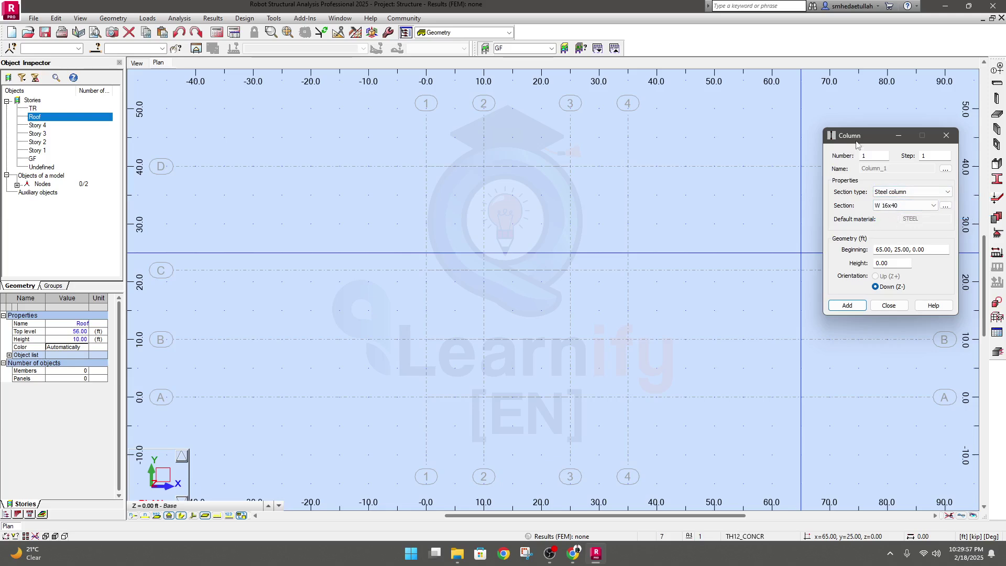
drag(857, 137, 851, 138)
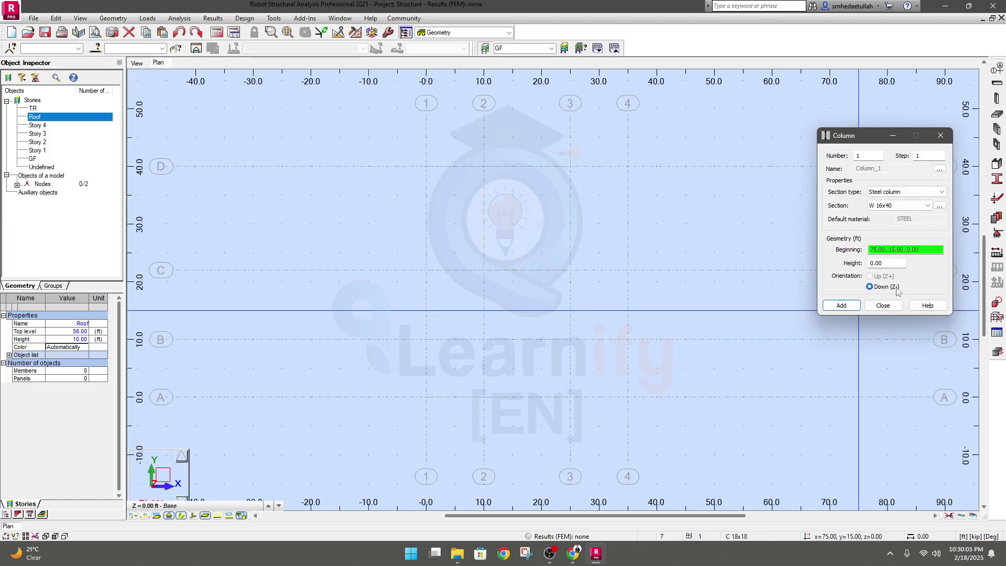
- Try to place a 6 ft high steel column at base level on grid intersection A-1, and undo the placement
click(891, 263)
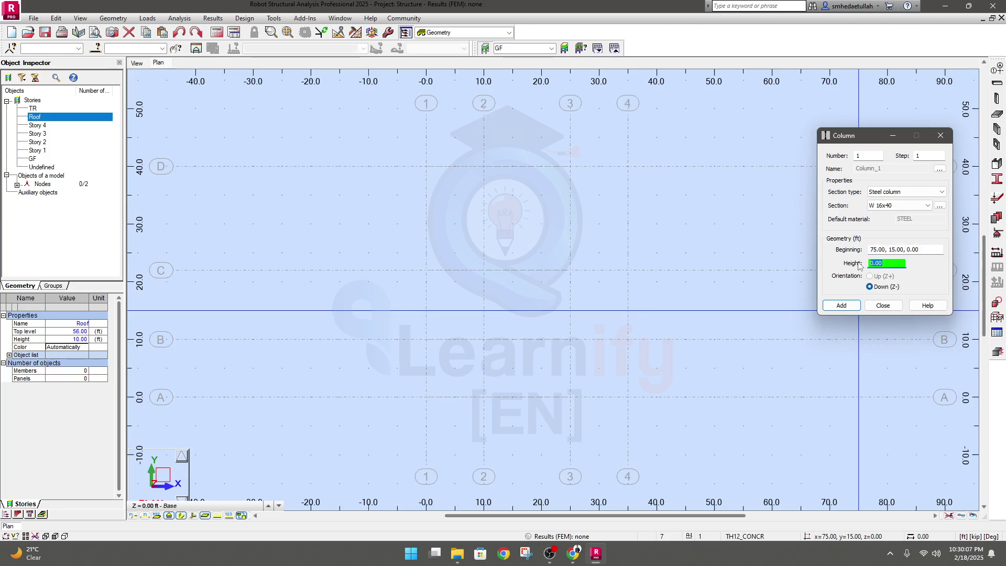
key(BackSpace)
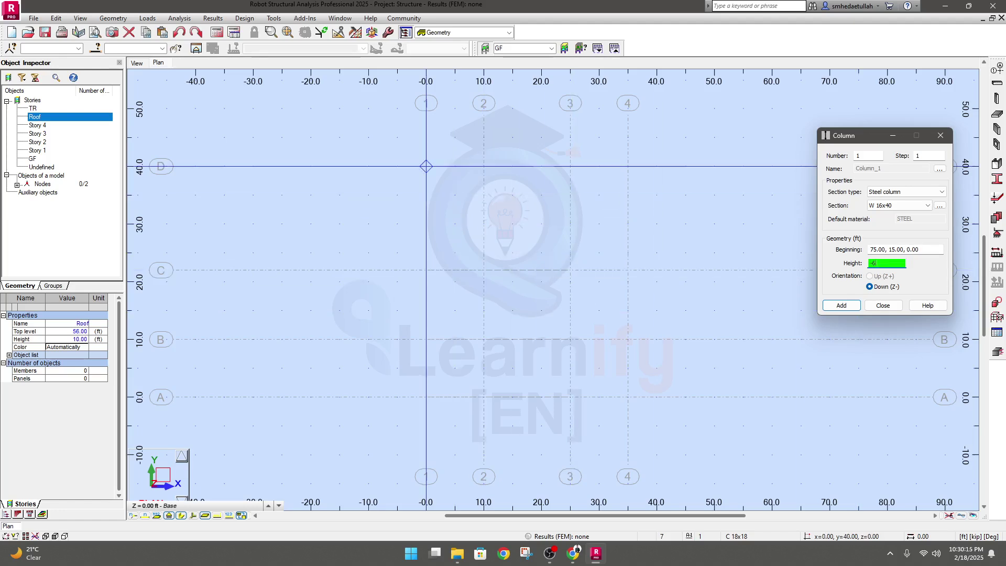
click(426, 166)
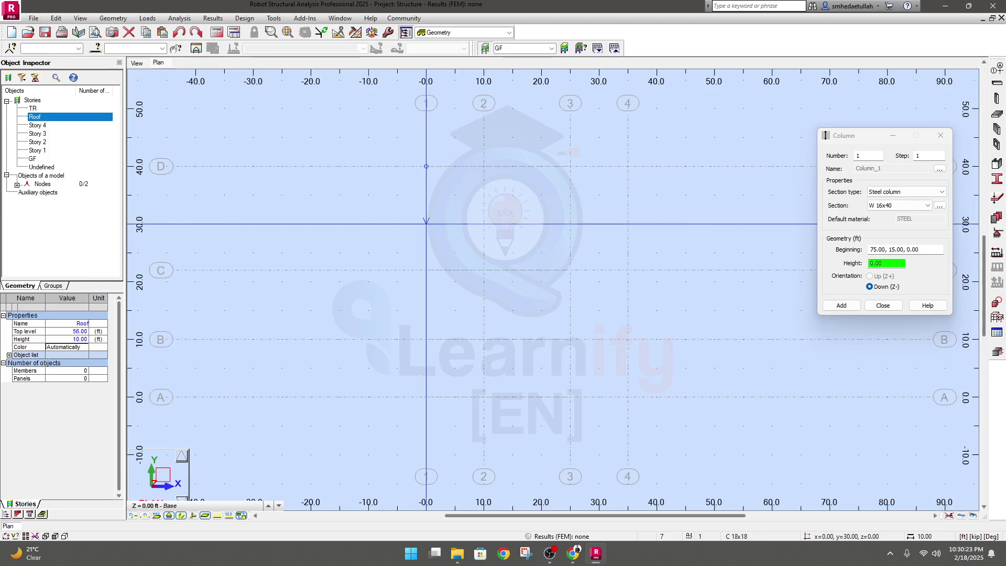
click(137, 63)
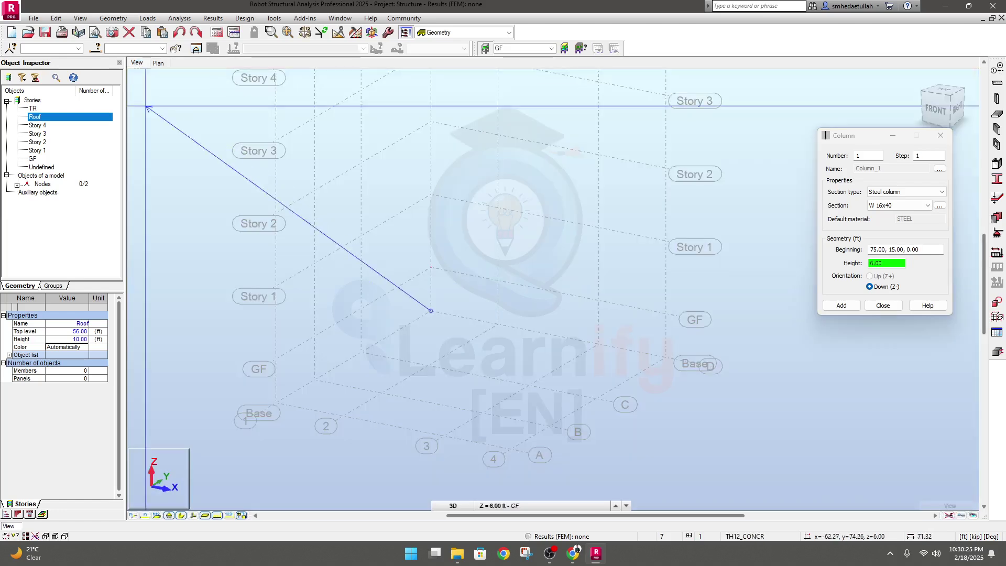
click(431, 267)
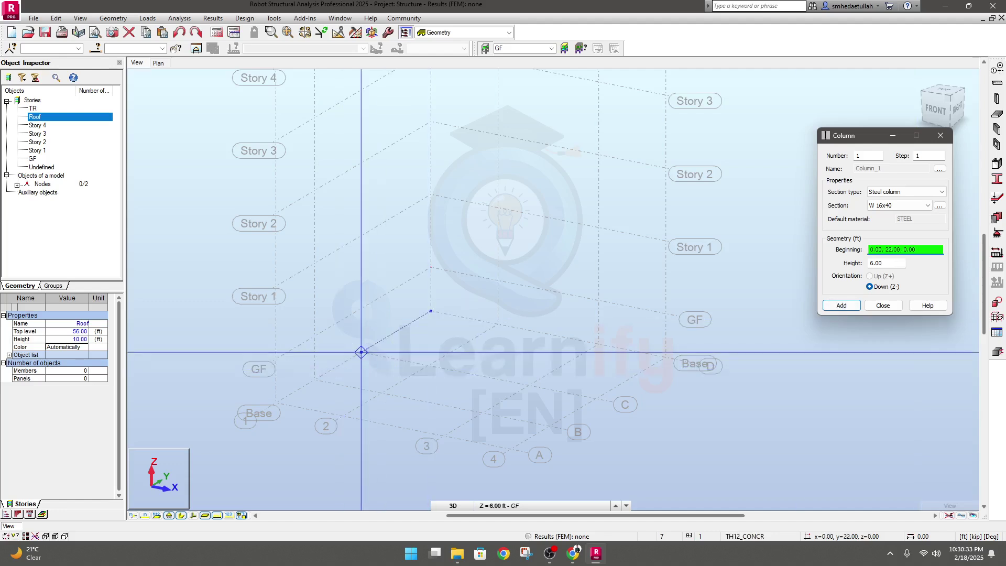
click(275, 402)
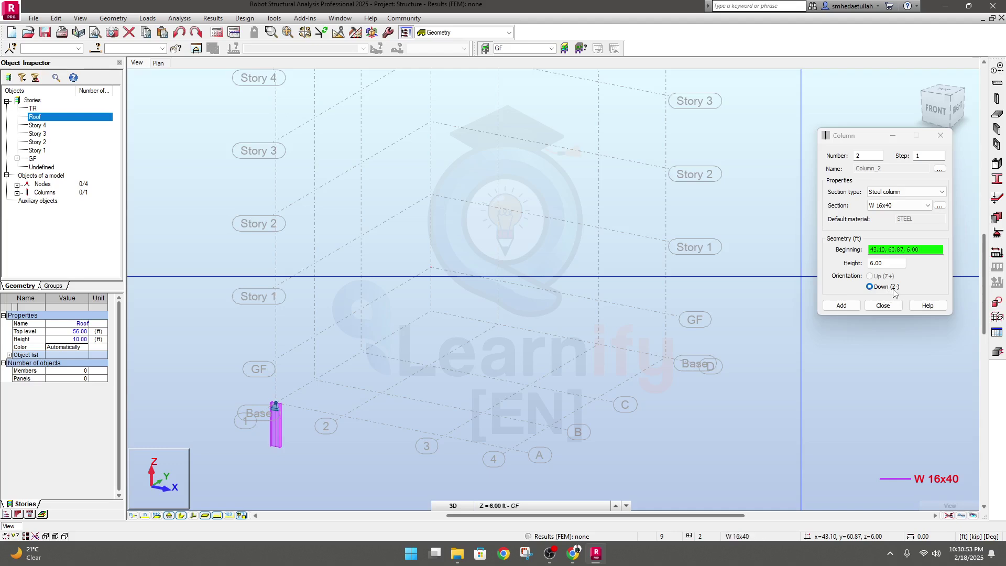
click(885, 307)
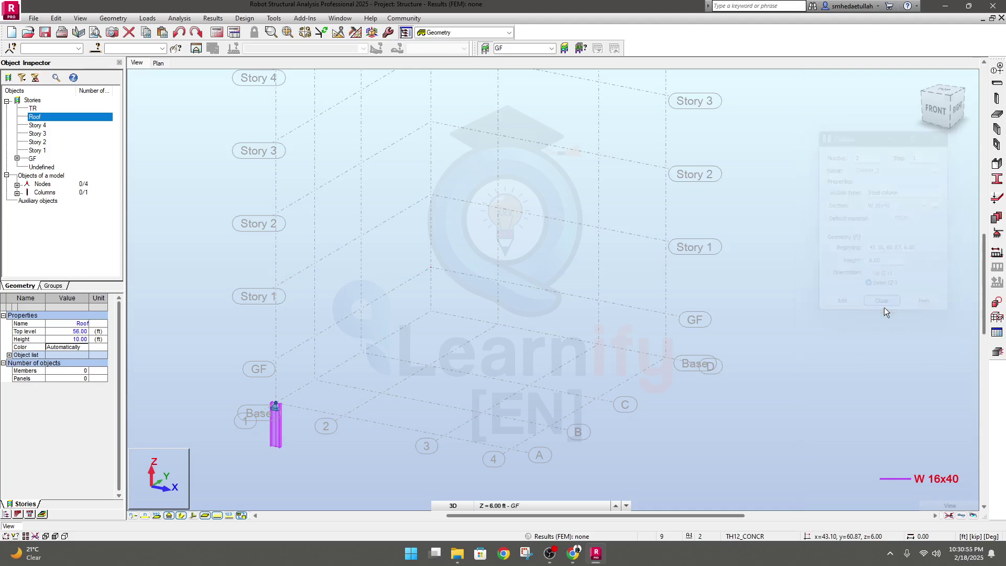
key(ctrl+z)
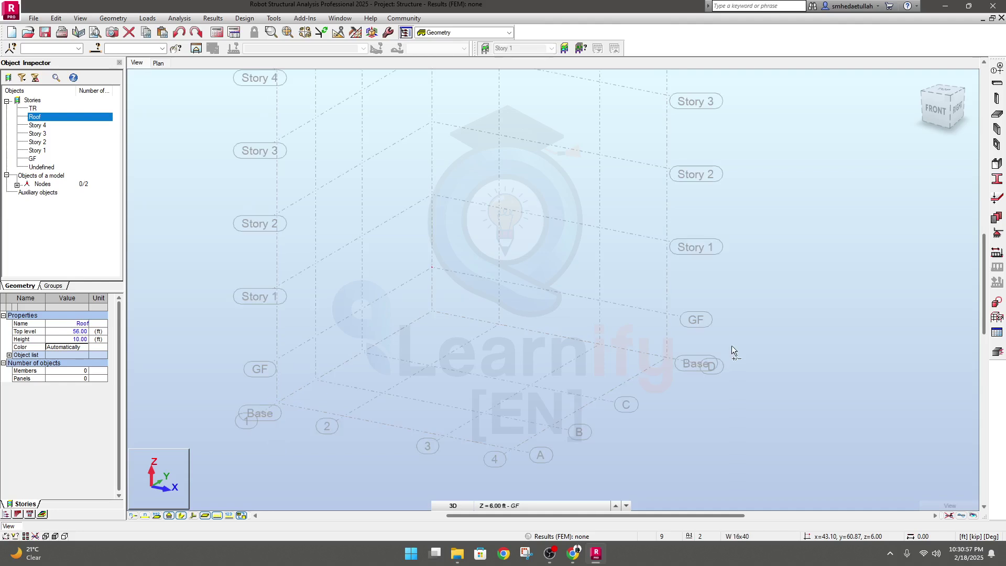
- Set the working level to GF at 6.00 ft and show that level in the plan view
click(540, 505)
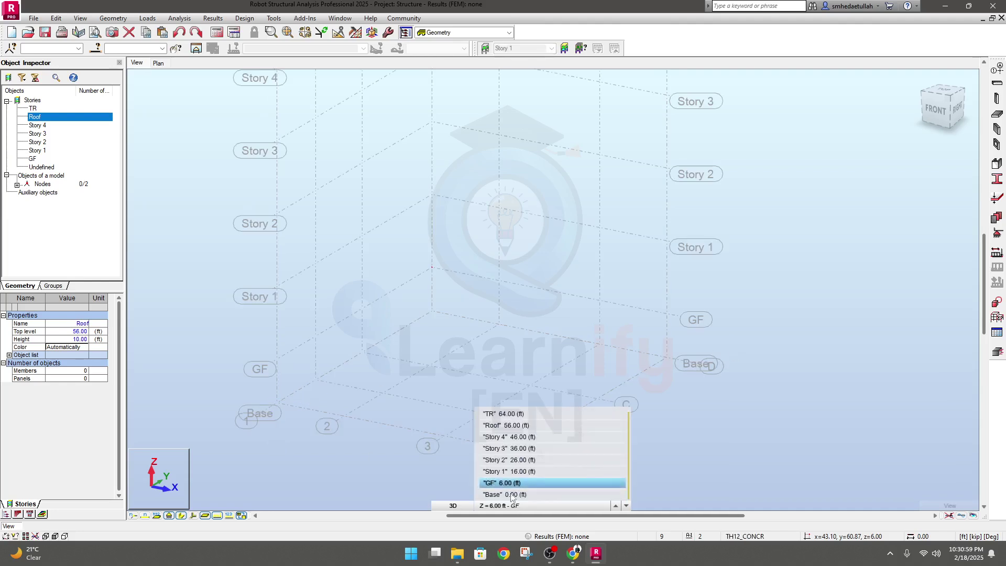
click(522, 484)
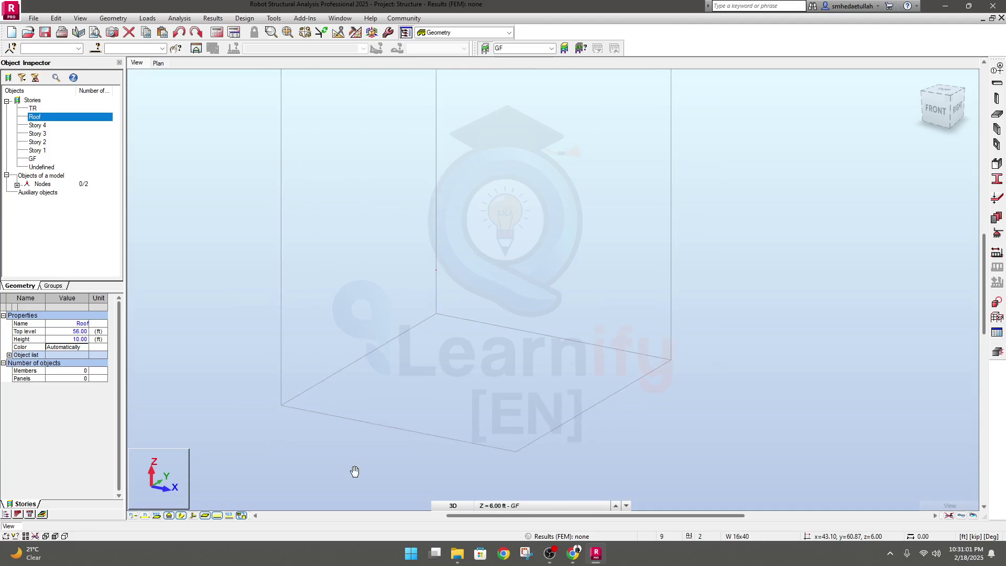
click(158, 64)
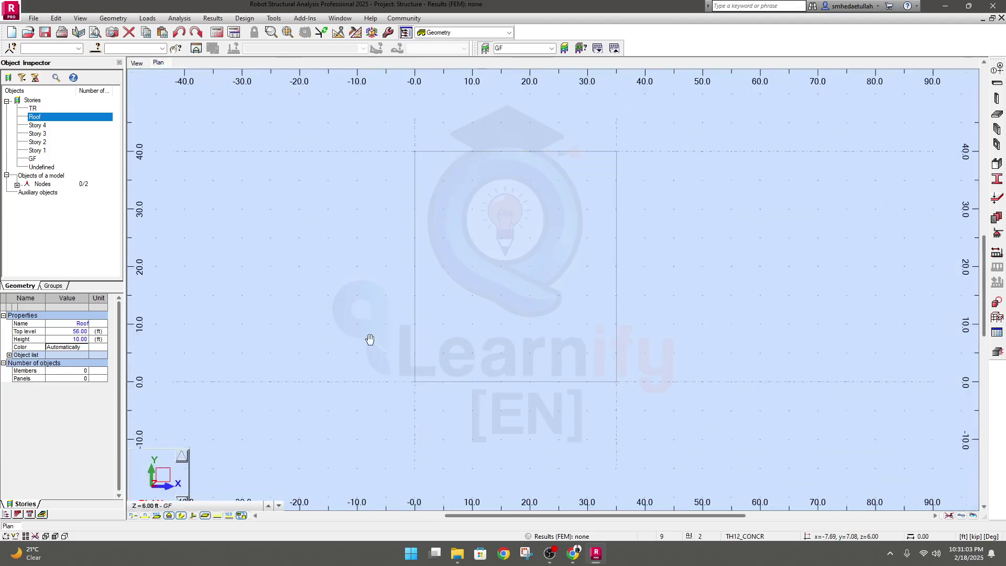
click(213, 506)
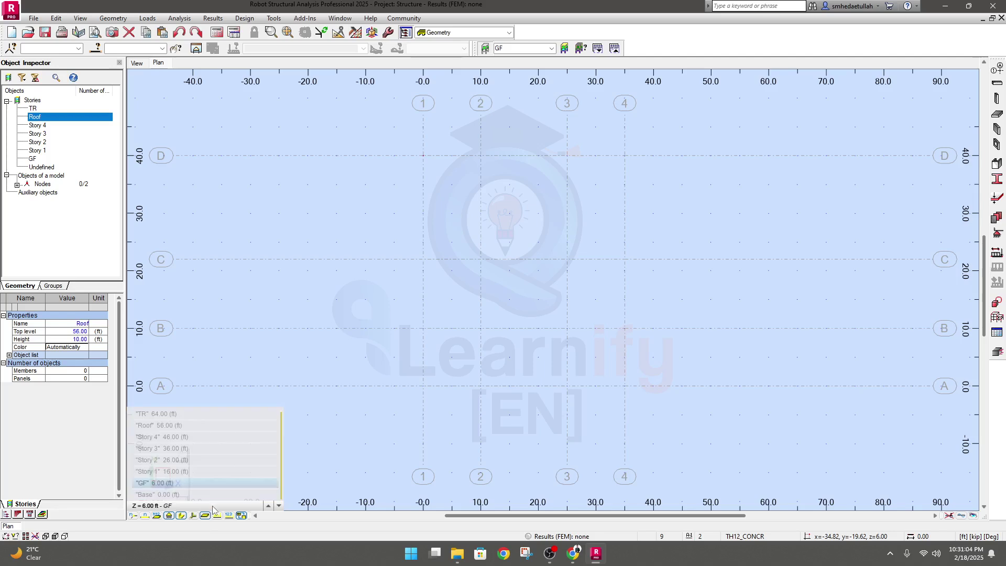
click(169, 484)
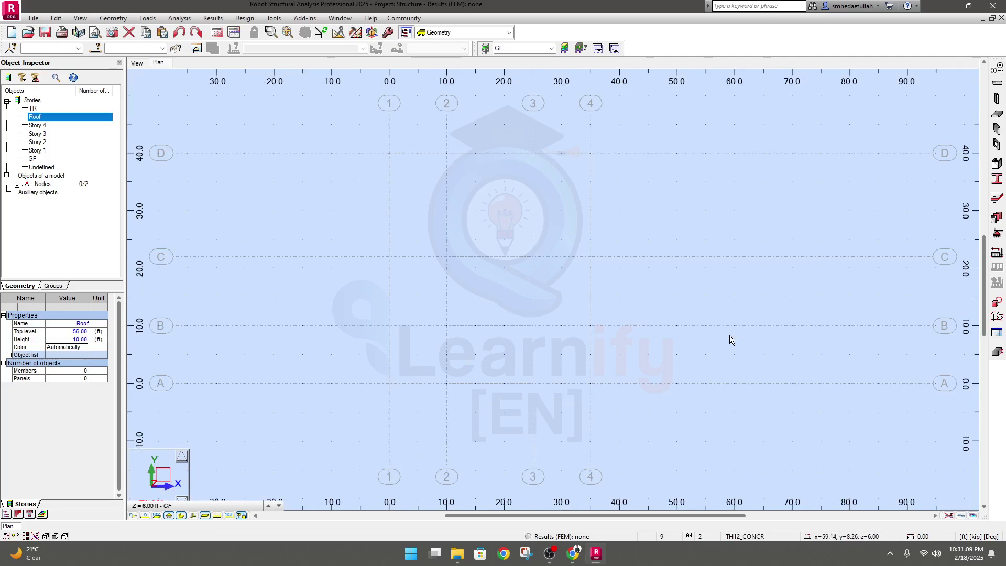
- Place 6 ft high steel columns downward from GF at grid intersections D-1, C-1, C-3, B-4 and A-2
click(997, 99)
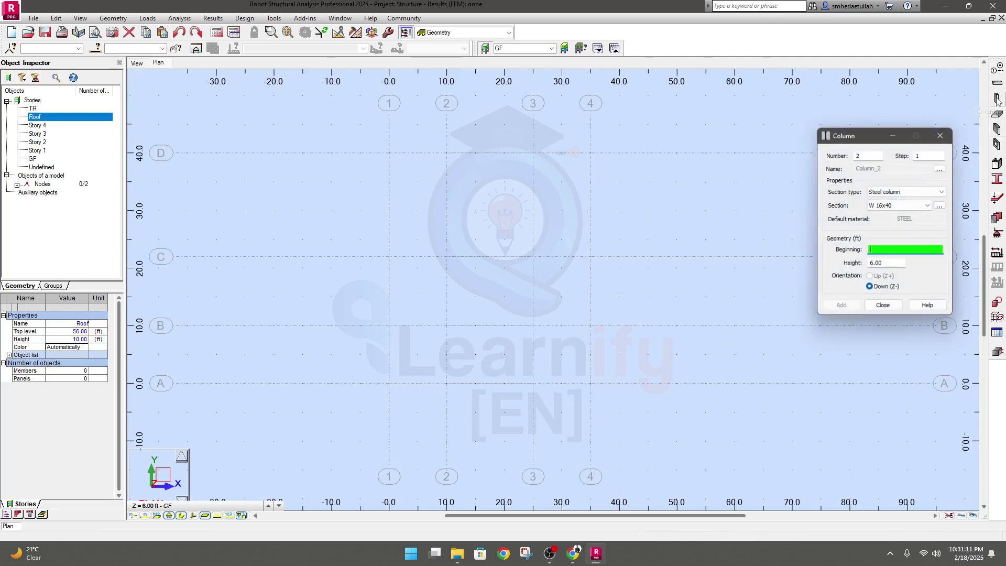
click(893, 263)
click(889, 262)
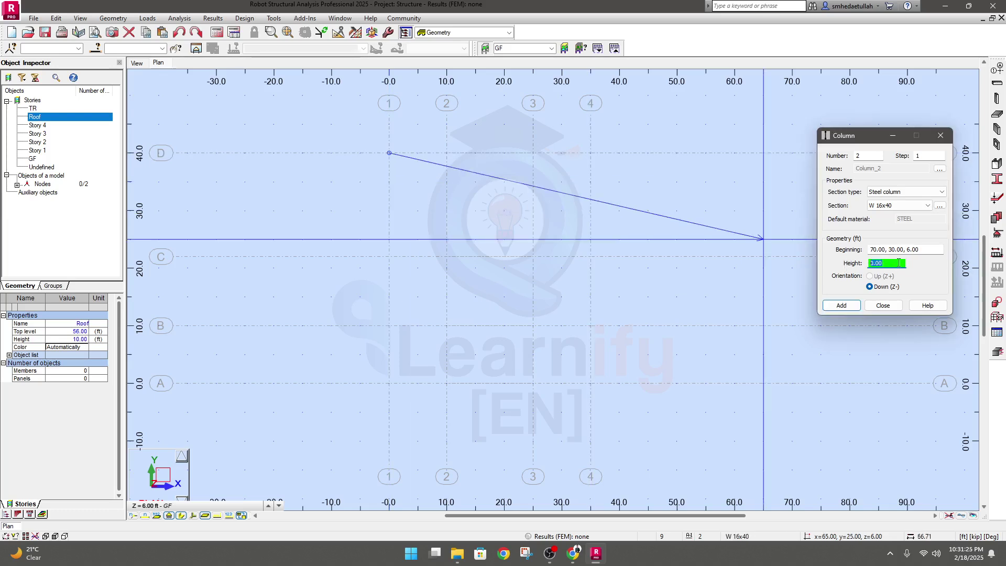
text(6)
key(Return)
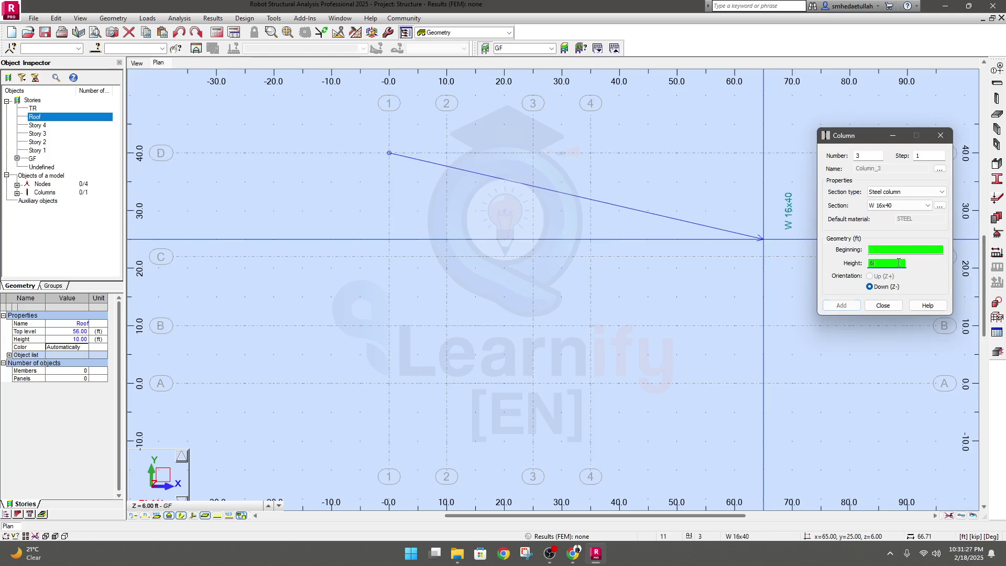
click(389, 153)
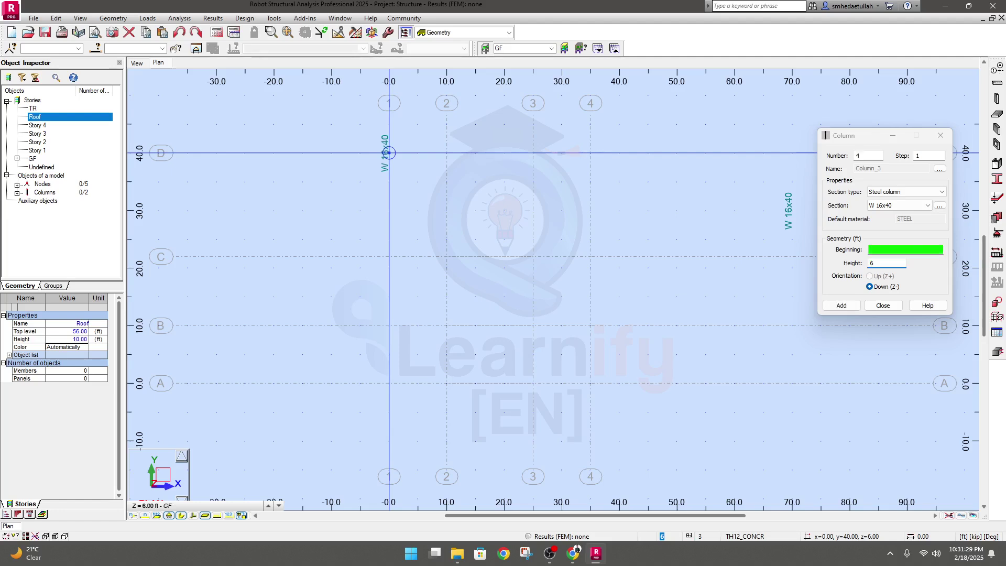
click(388, 256)
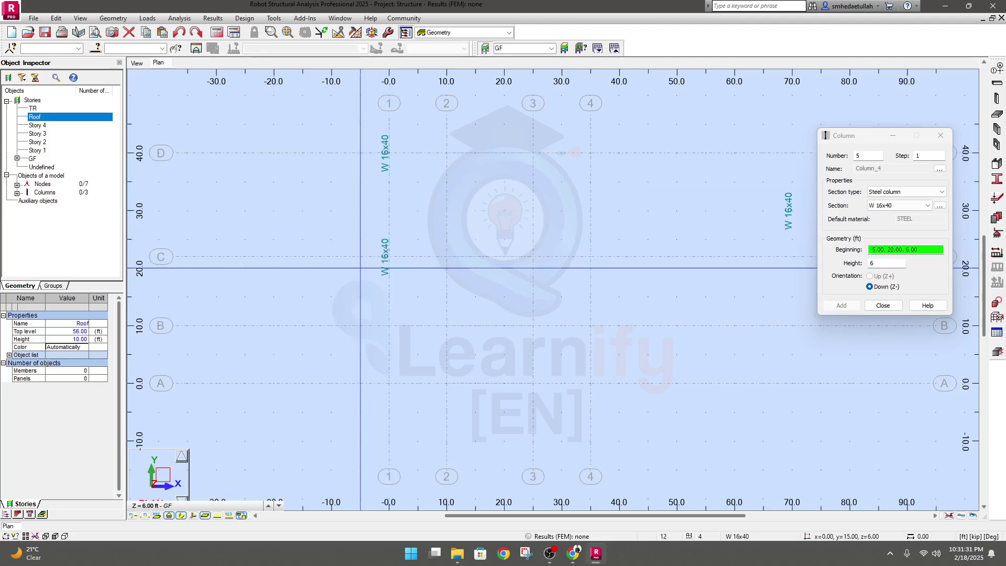
click(533, 257)
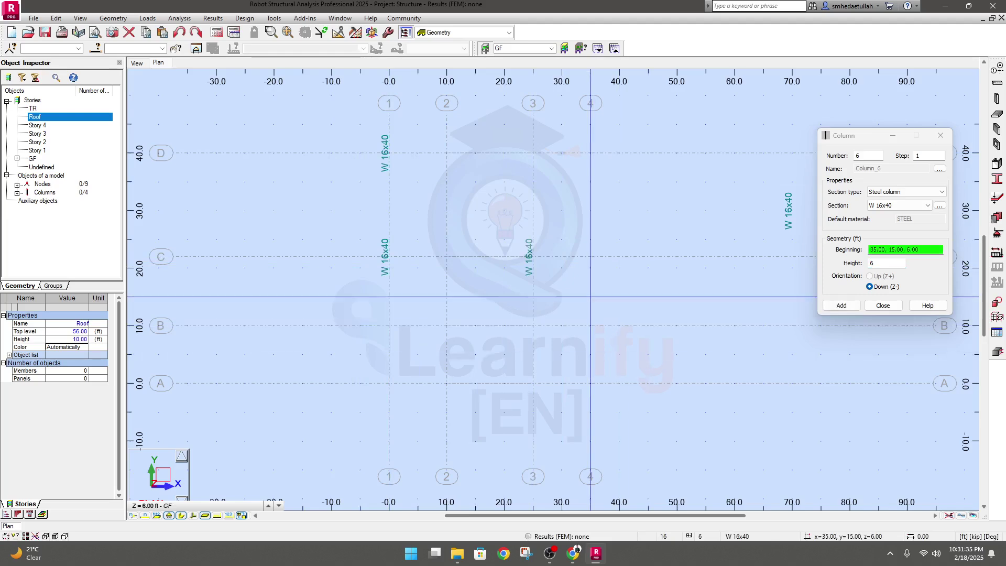
click(590, 325)
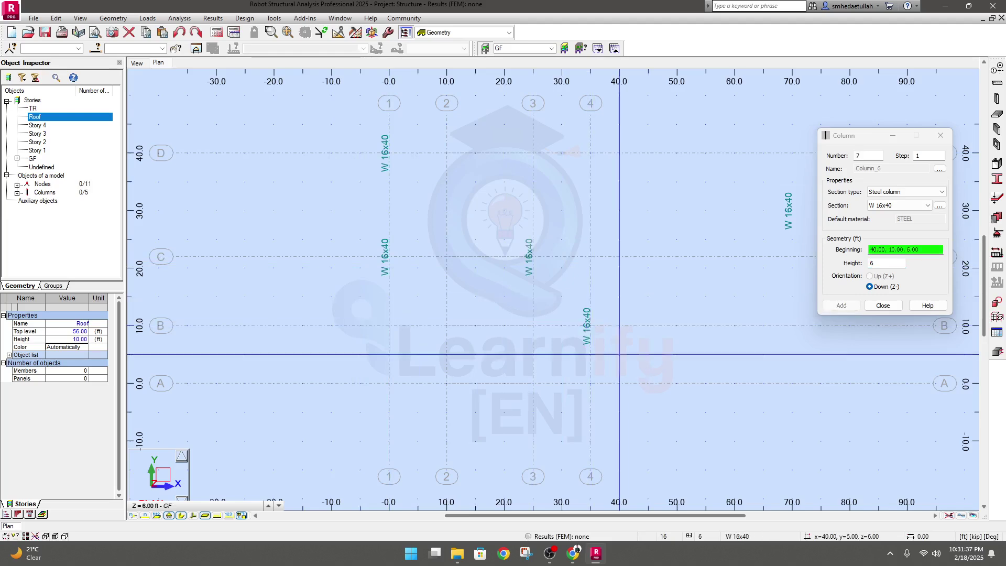
click(446, 383)
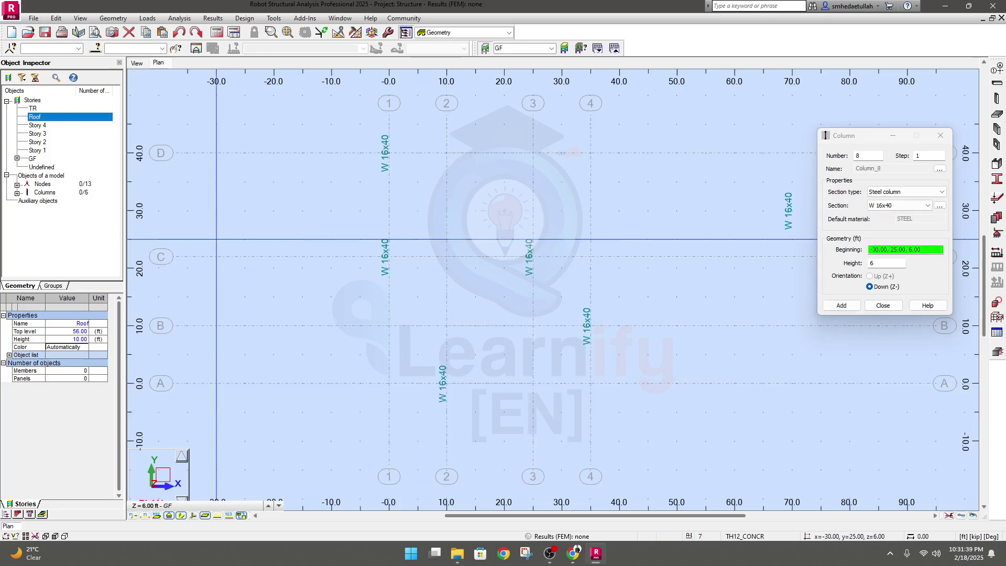
- Finish the column placement and delete the stray column outside the grid in the 3D view
click(137, 63)
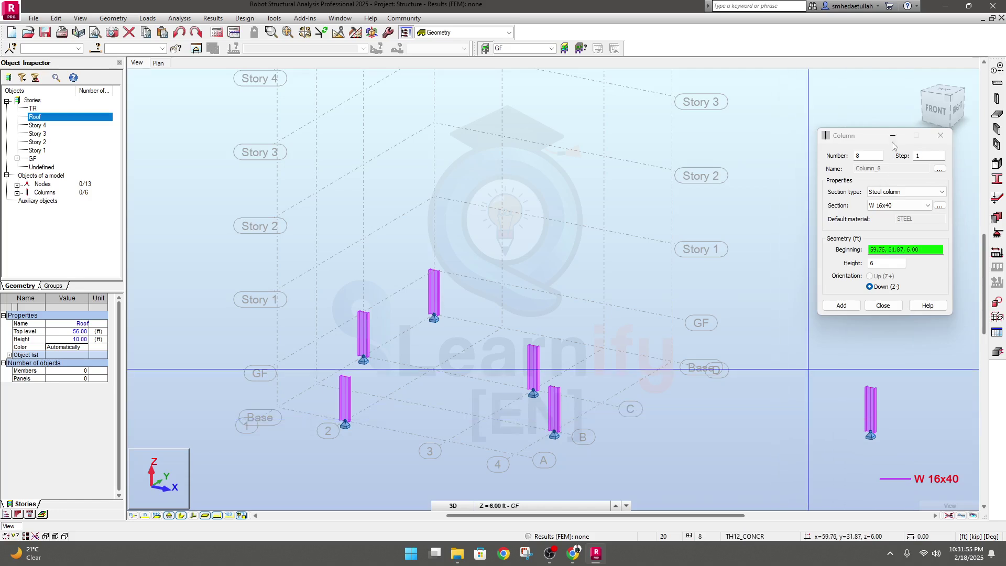
click(939, 135)
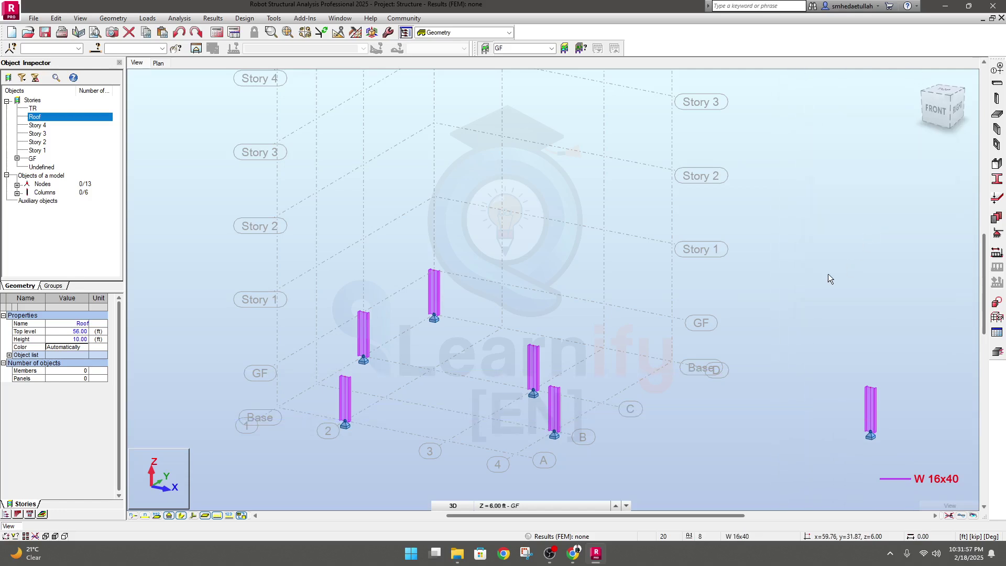
drag(931, 382, 830, 456)
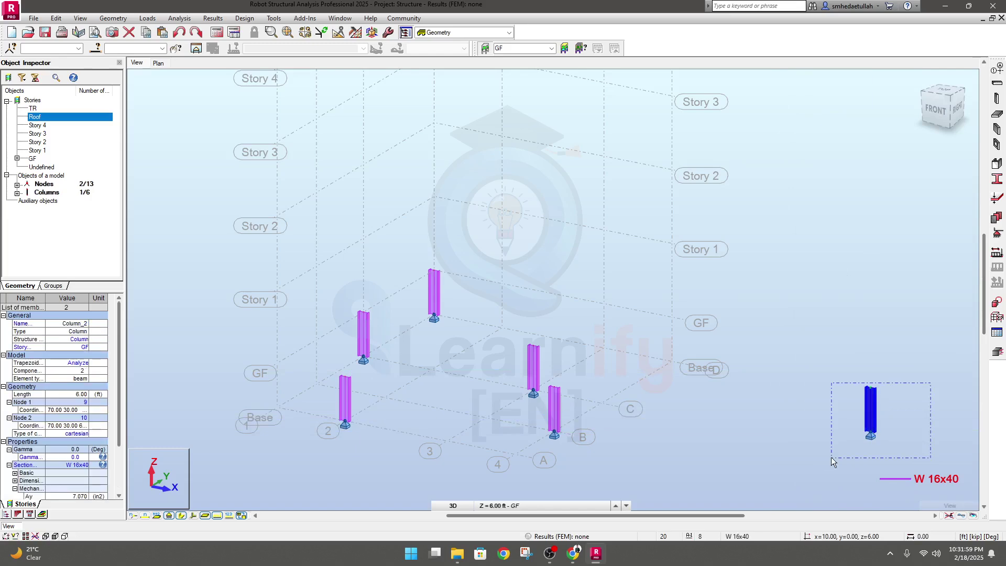
key(Delete)
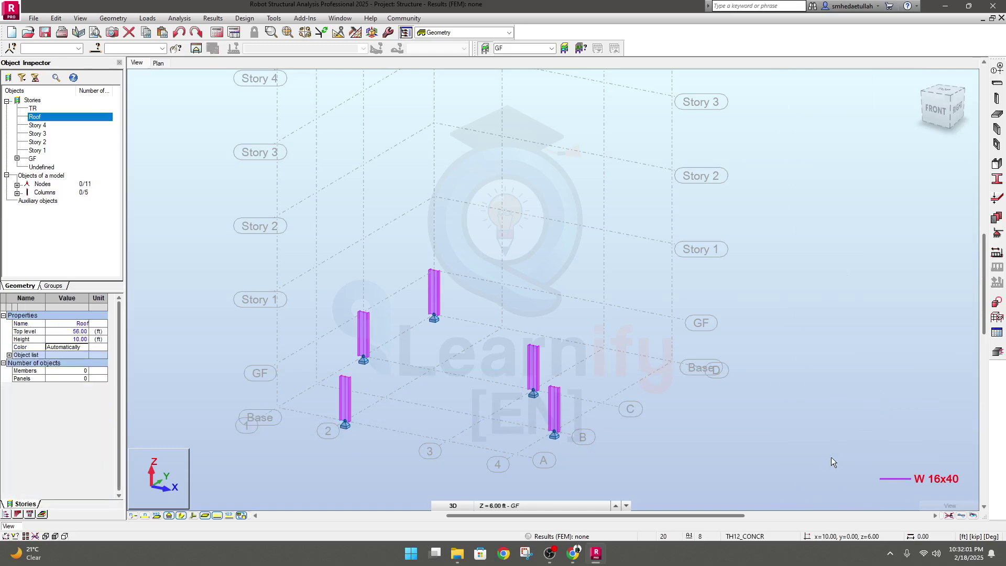
- Start a new column definition in the plan view and set its section type to RC column with section C 18x18
click(158, 63)
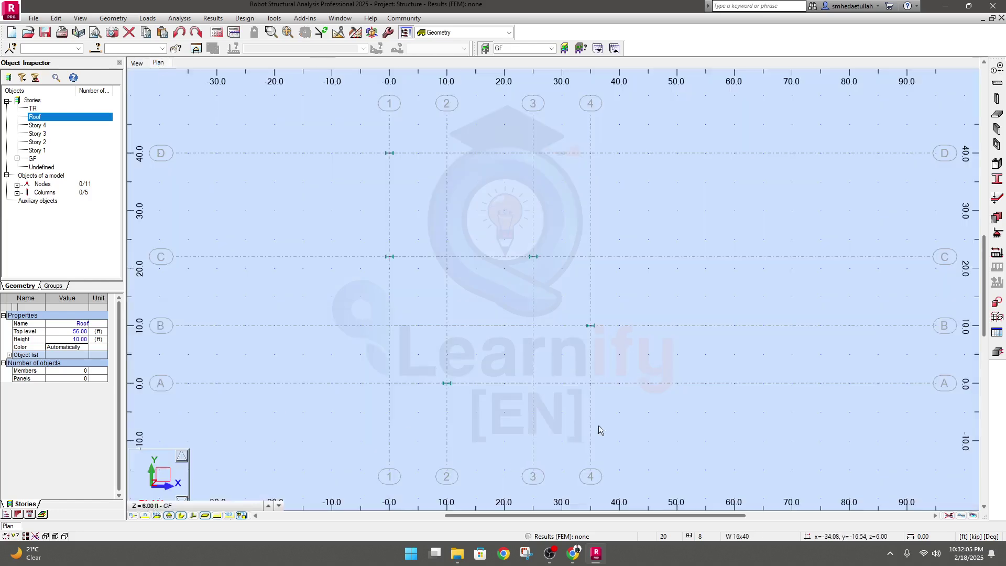
click(996, 99)
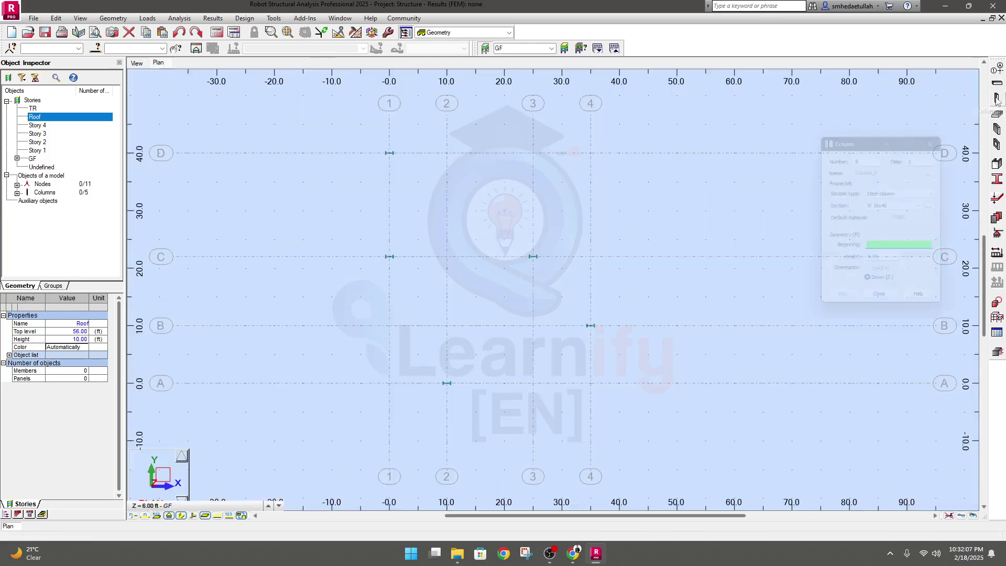
drag(862, 140, 809, 136)
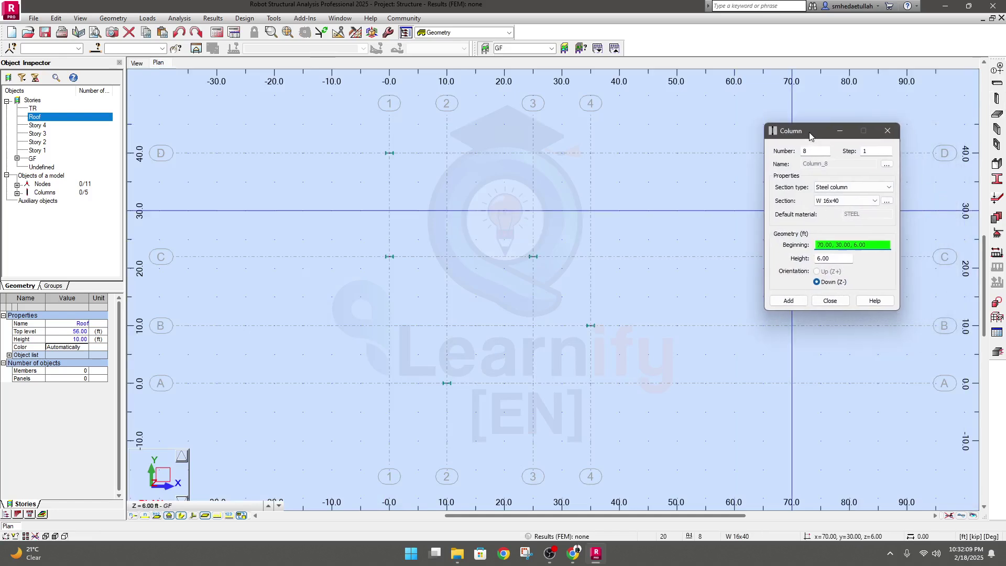
click(859, 189)
click(859, 189)
click(859, 189)
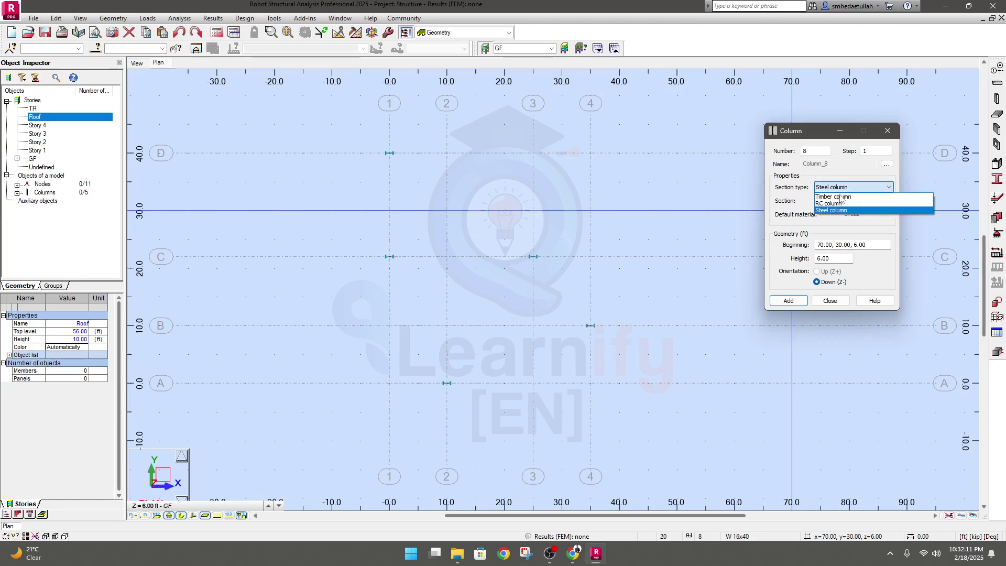
click(837, 203)
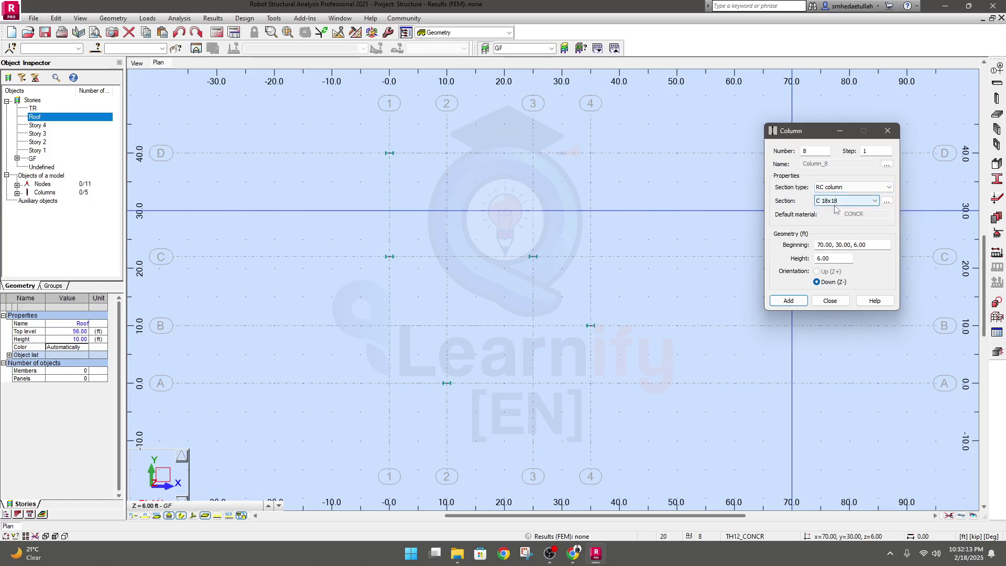
click(834, 258)
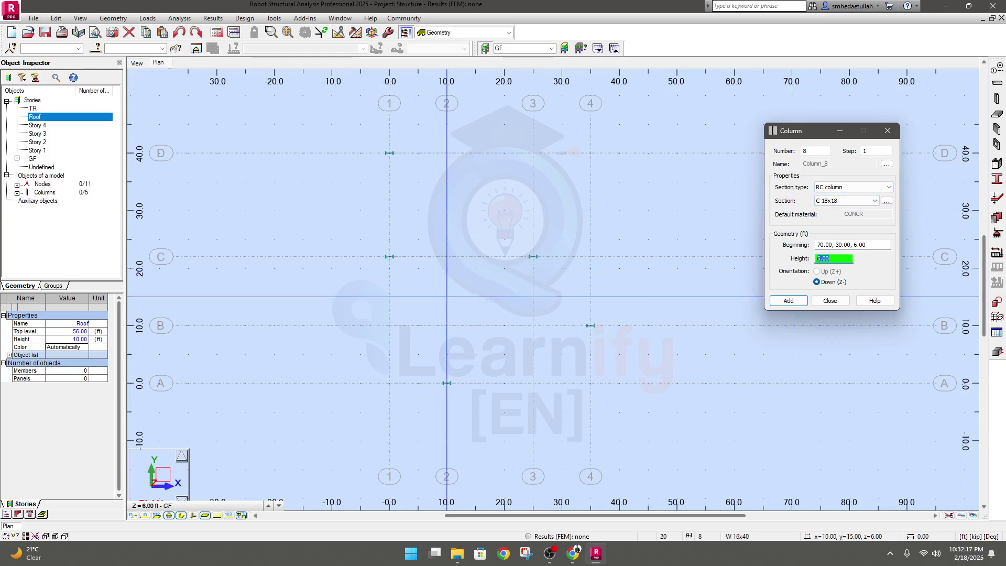
text(0)
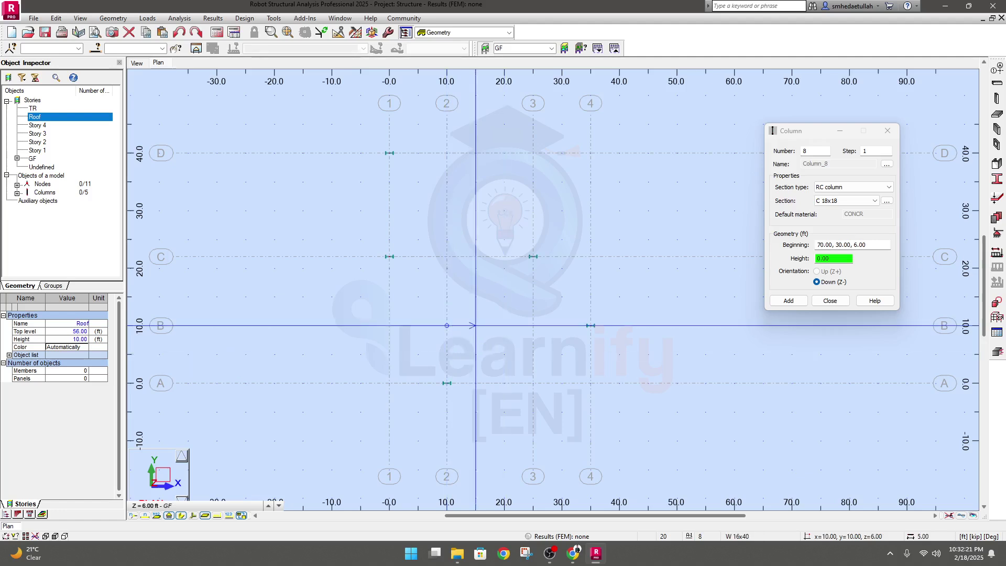
click(446, 325)
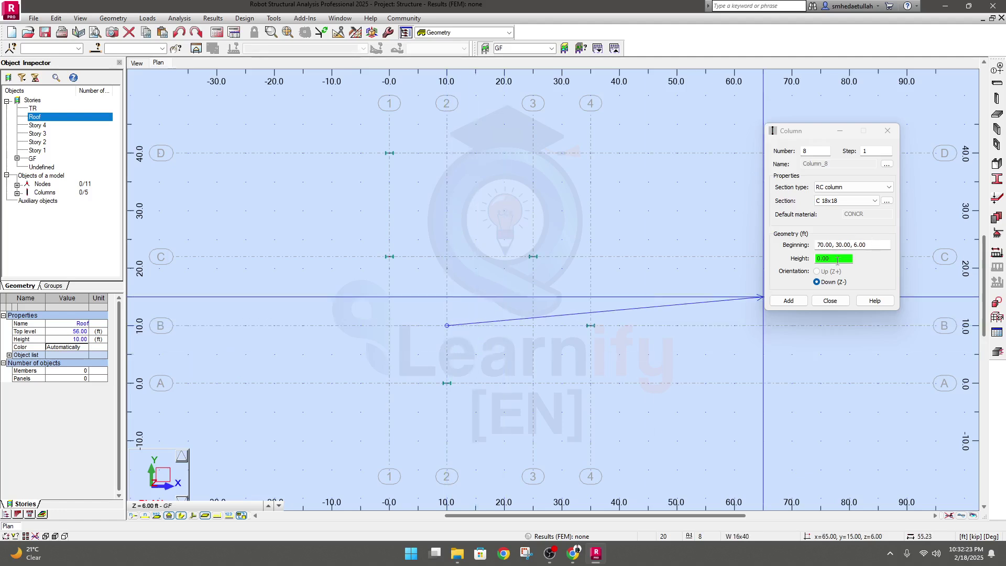
key(Escape)
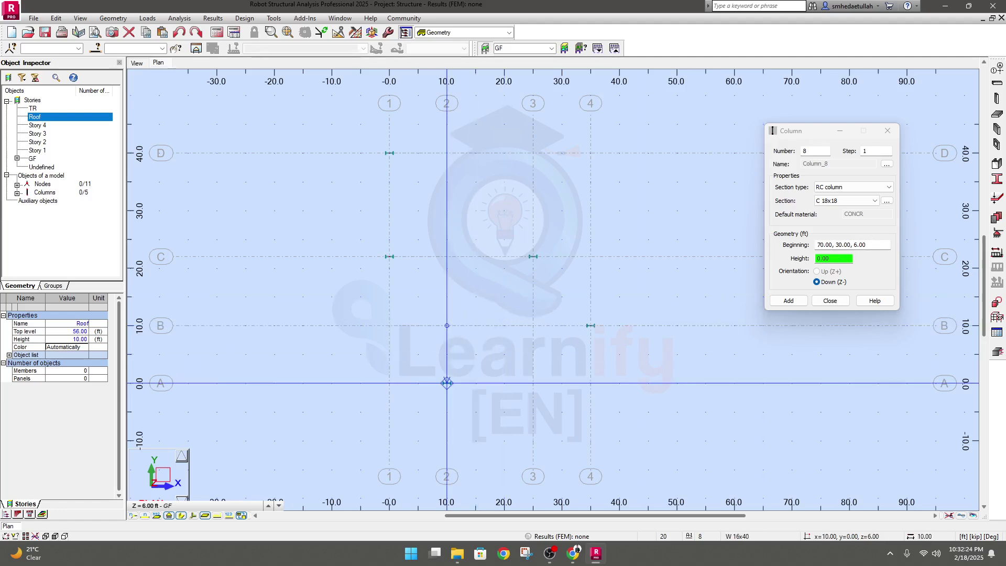
- Place 6 ft high RC columns downward from GF at grid intersections B-2, B-1, A-1 and A-3
click(837, 258)
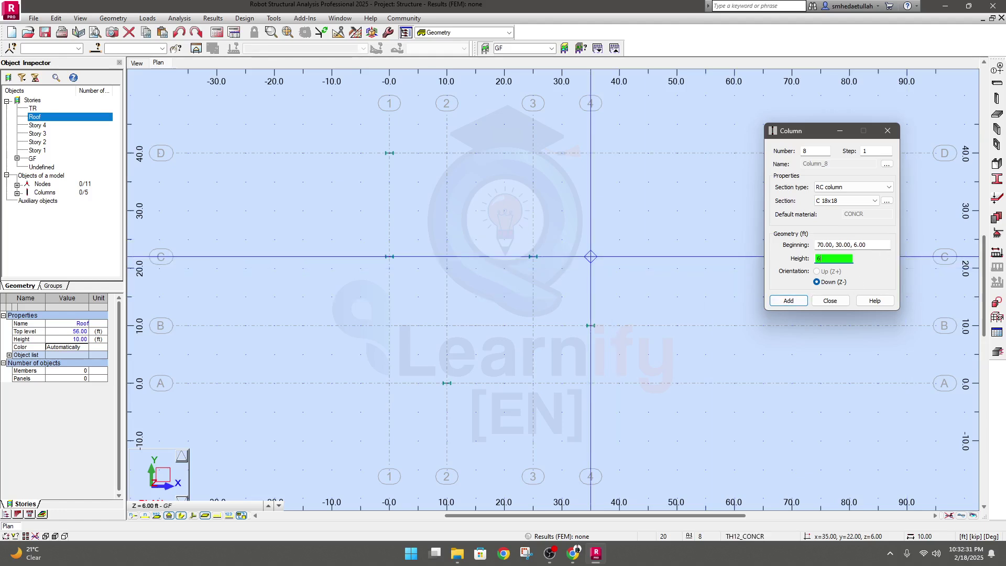
click(817, 283)
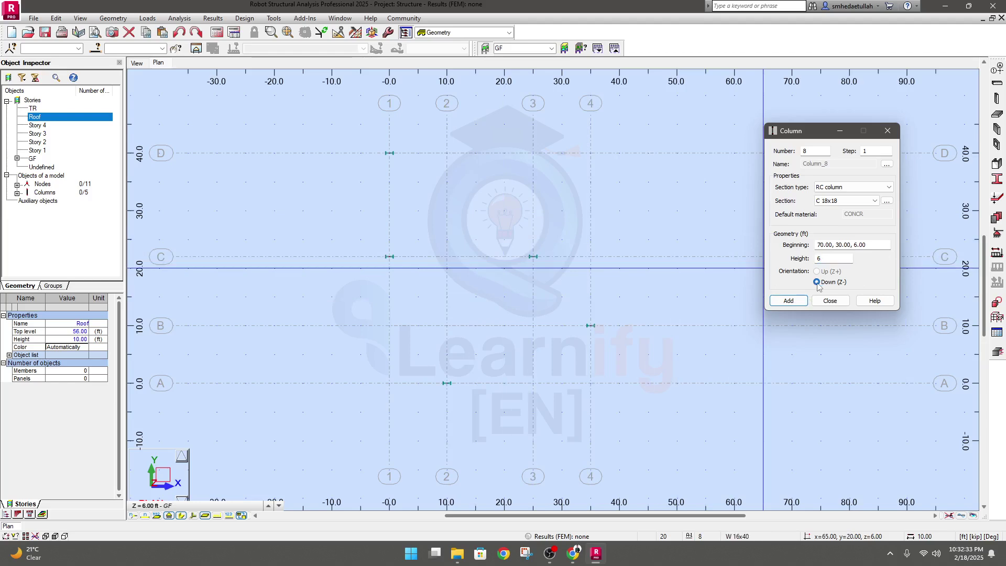
click(872, 246)
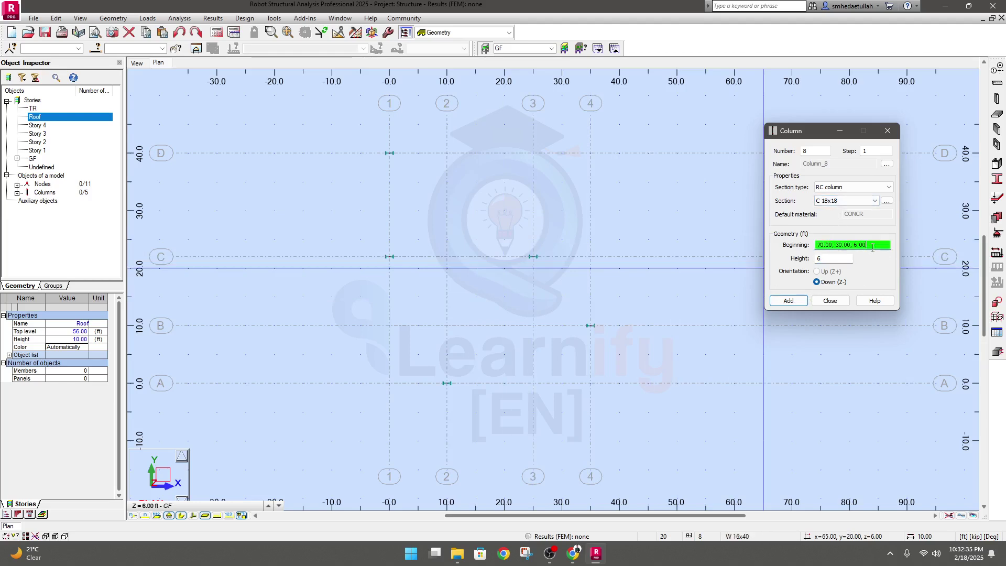
click(446, 326)
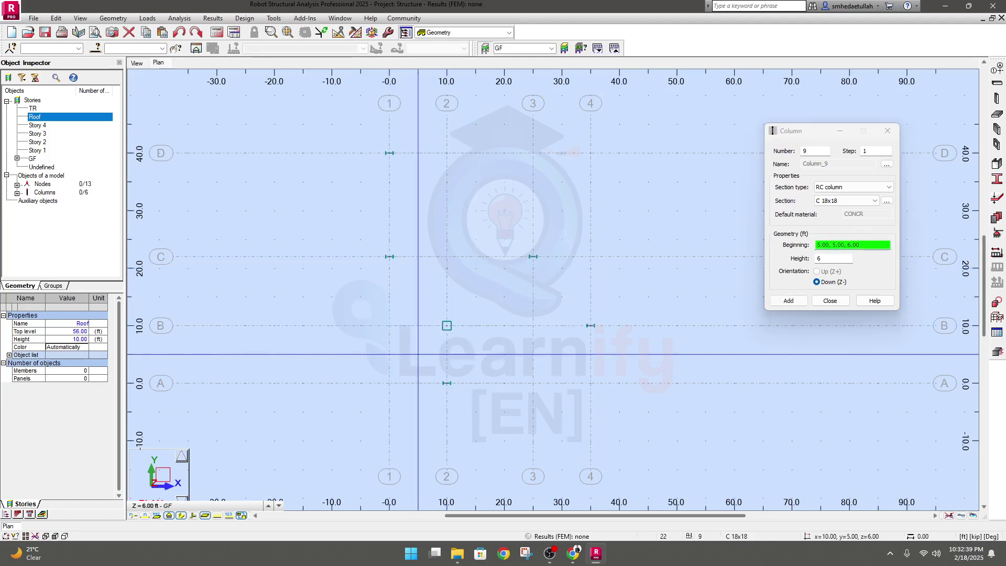
click(389, 326)
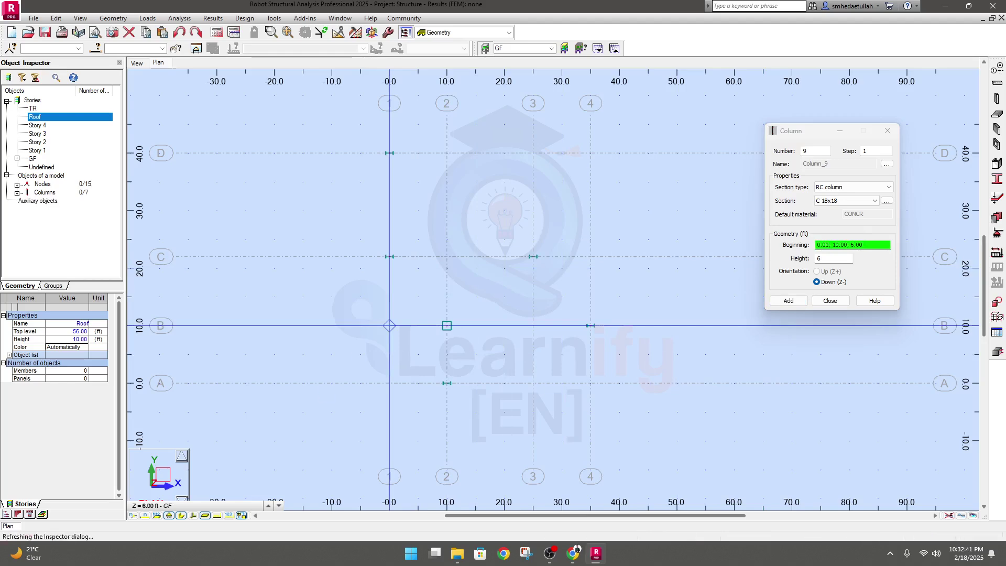
click(389, 383)
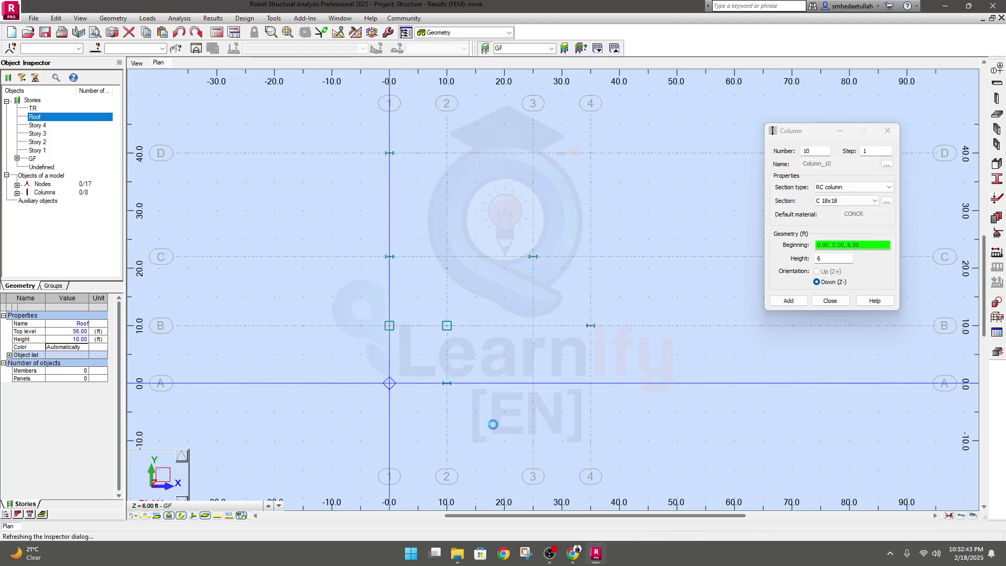
click(533, 383)
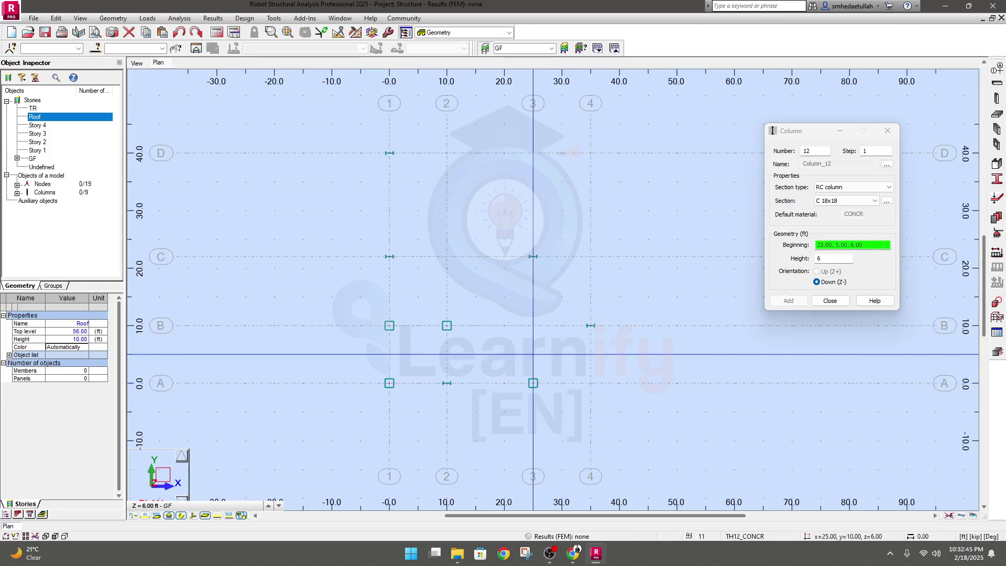
click(828, 259)
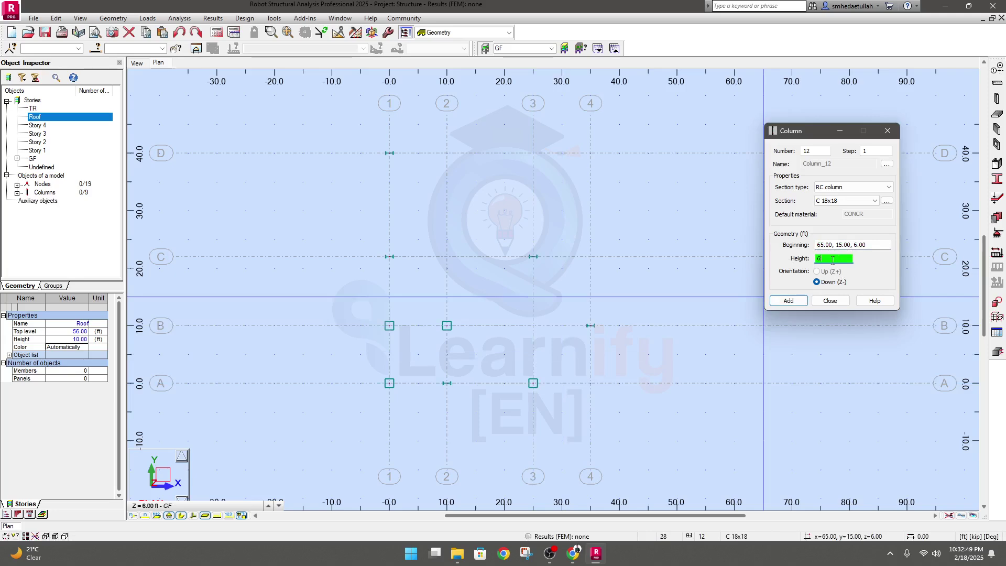
click(590, 256)
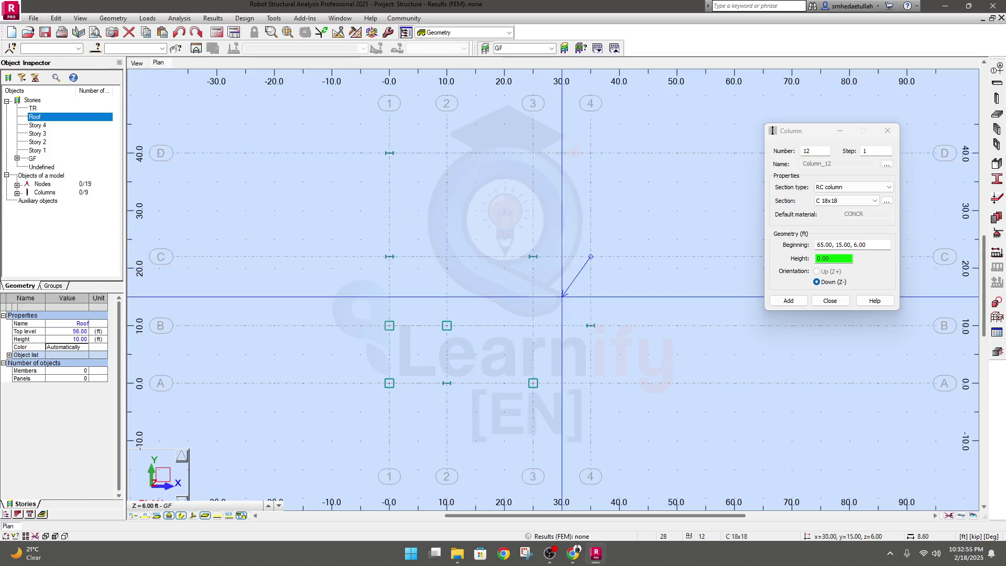
click(823, 257)
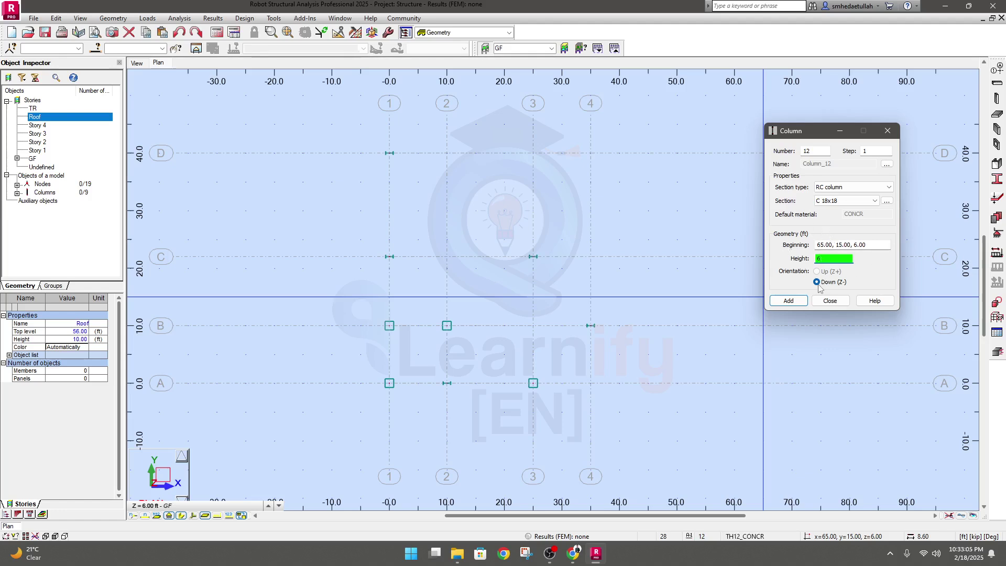
- Place 6 ft high C 18x18 columns downward from GF at D-3, D-4 and C-2, and check them in the 3D view
click(874, 245)
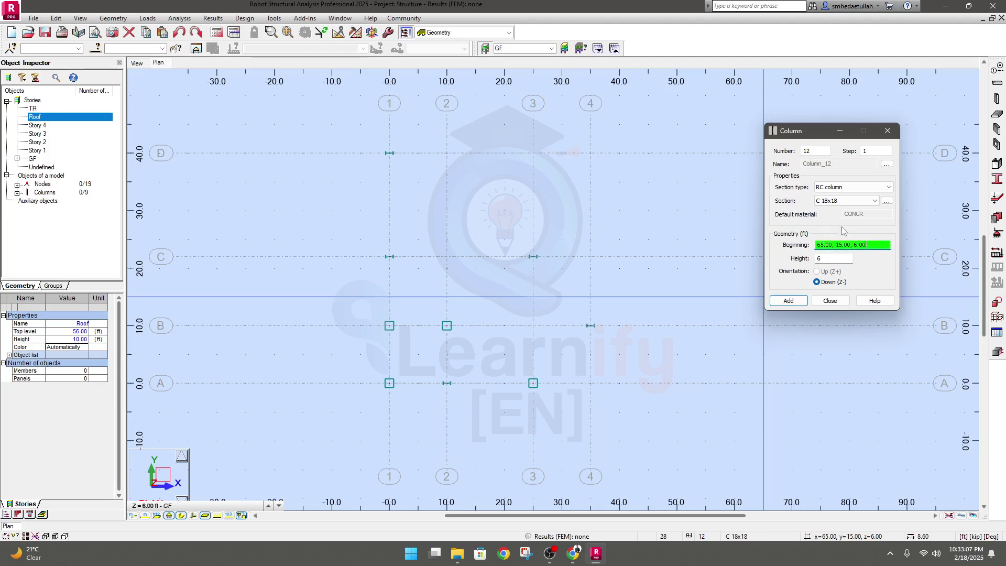
click(816, 281)
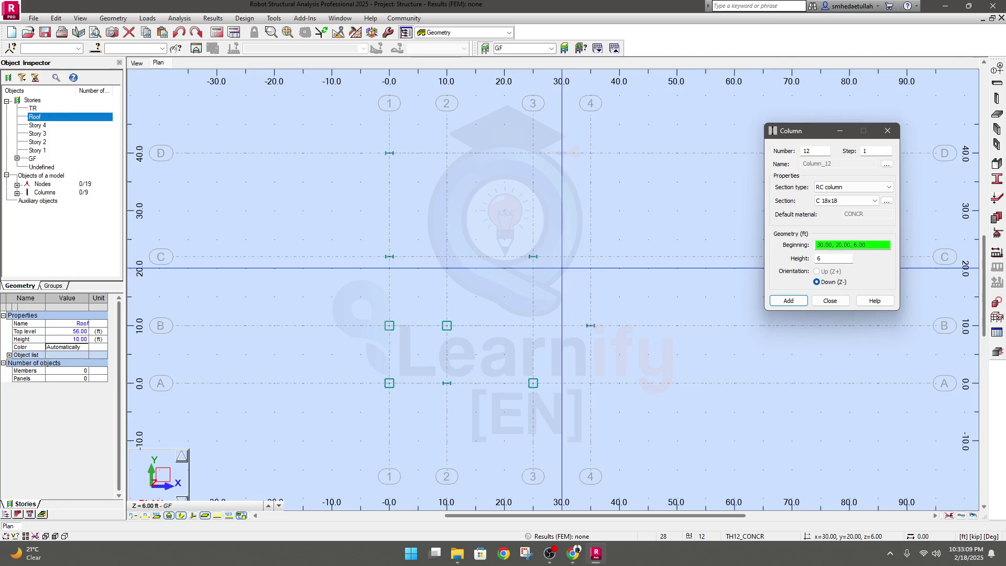
click(532, 153)
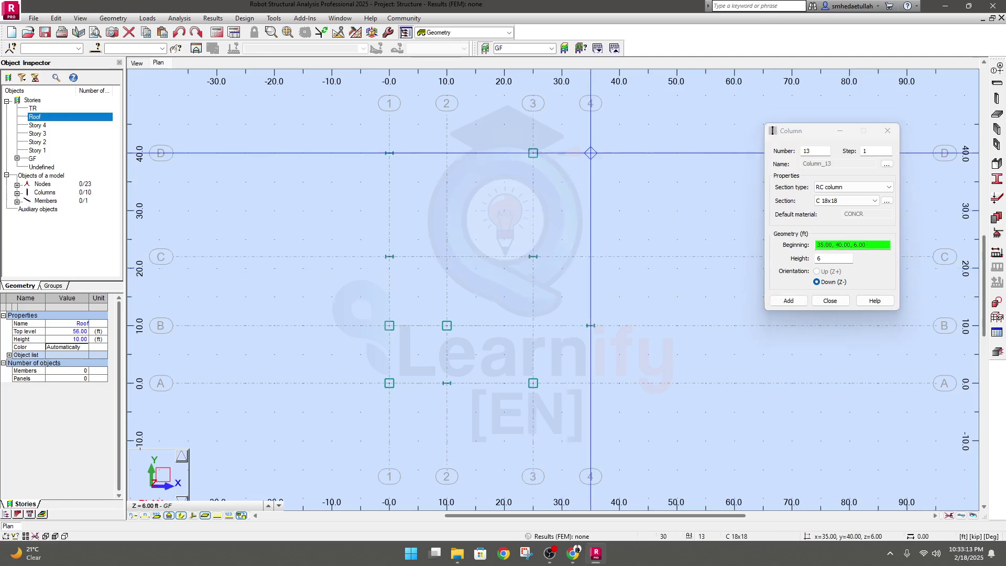
click(590, 153)
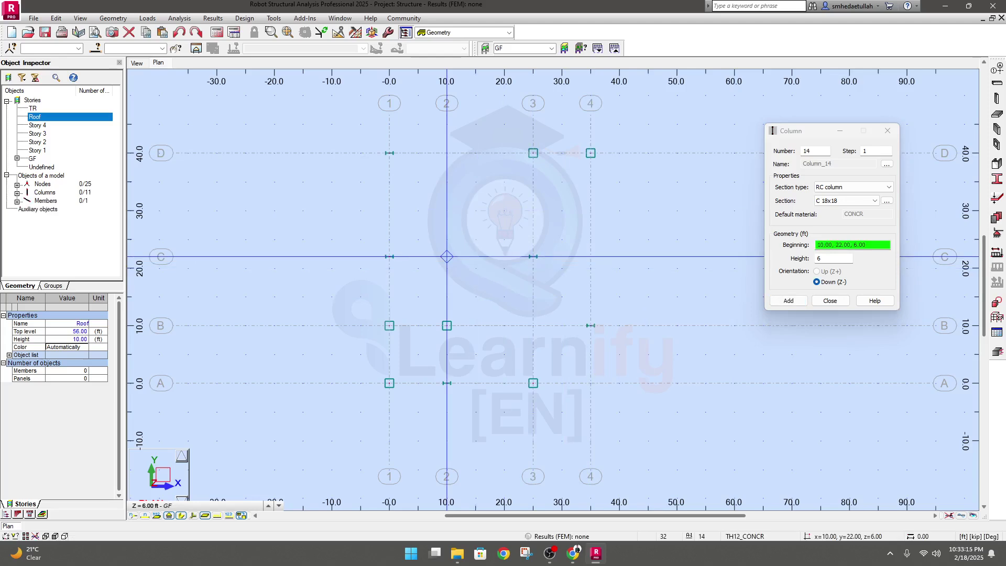
click(447, 256)
click(138, 63)
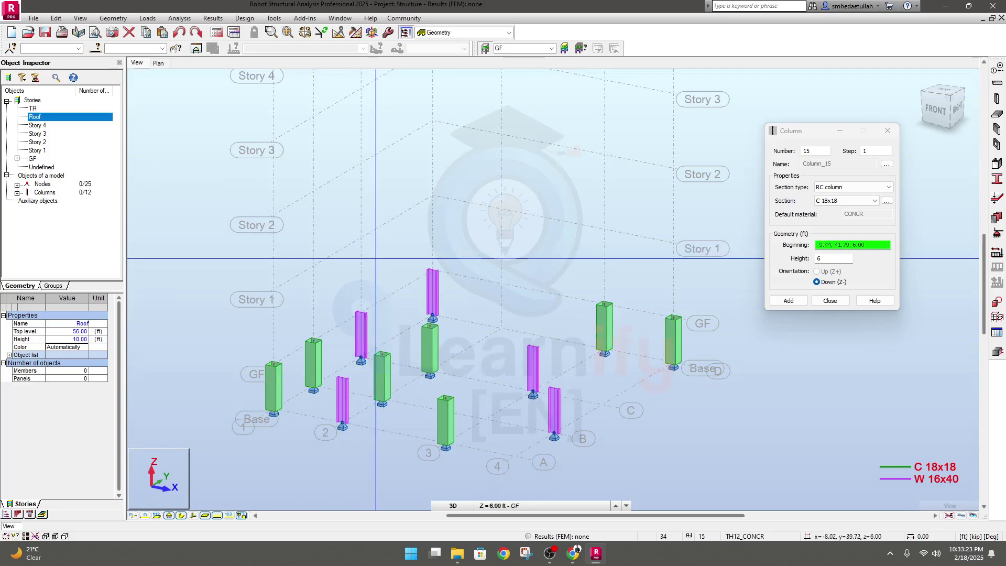
middle_drag(375, 254, 386, 236)
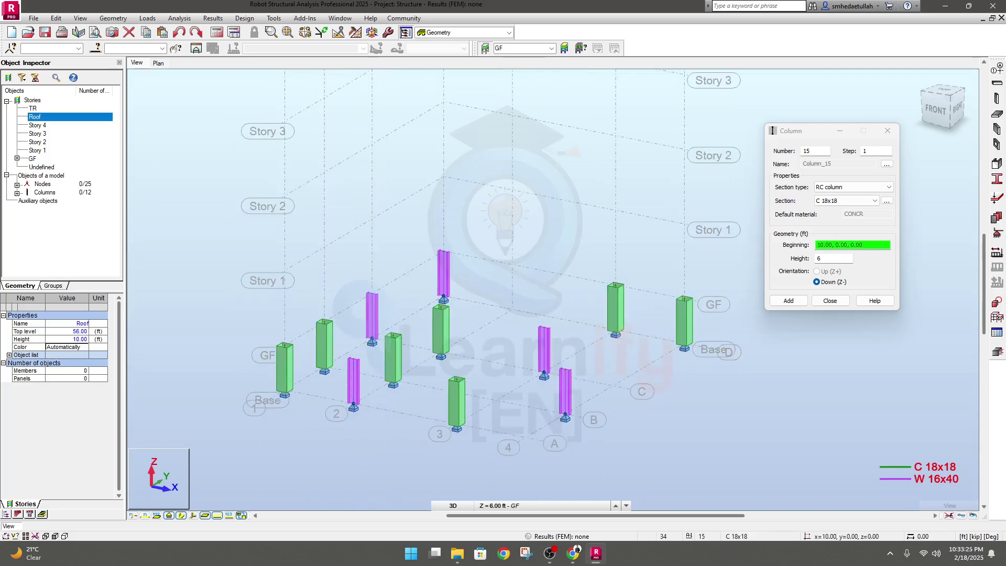
- Return to the plan view and set the working level to Story 1 at 16.00 ft
click(159, 63)
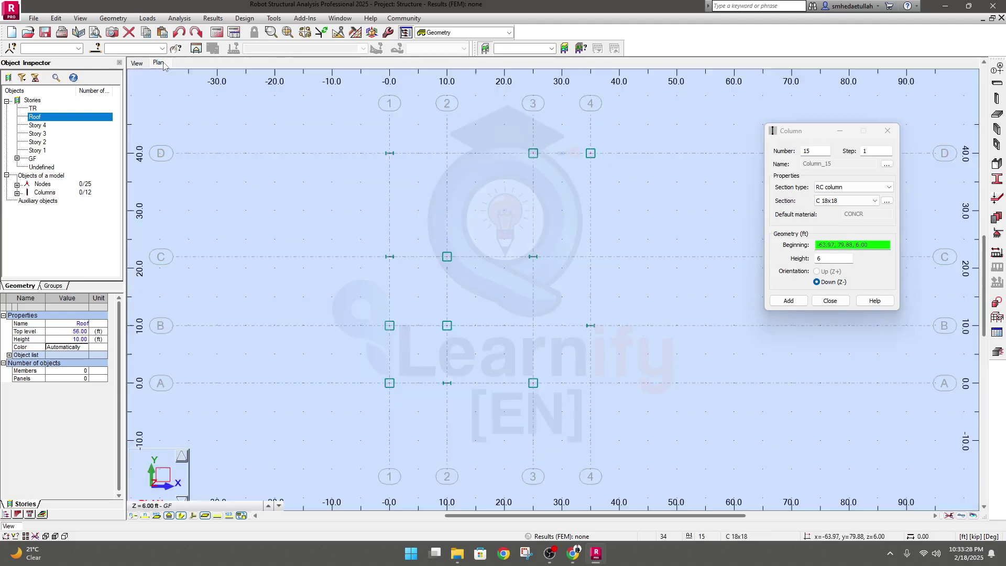
click(155, 505)
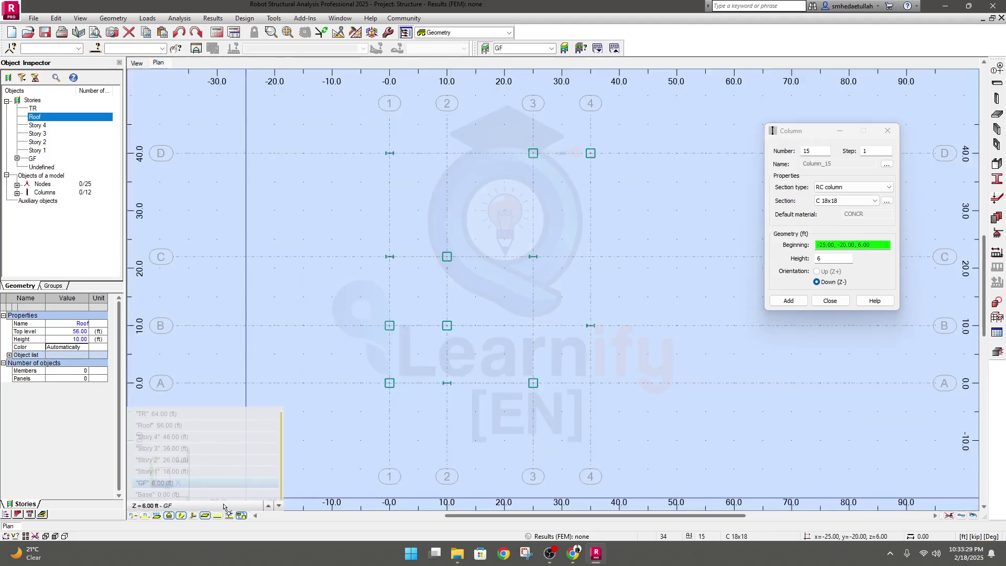
click(178, 471)
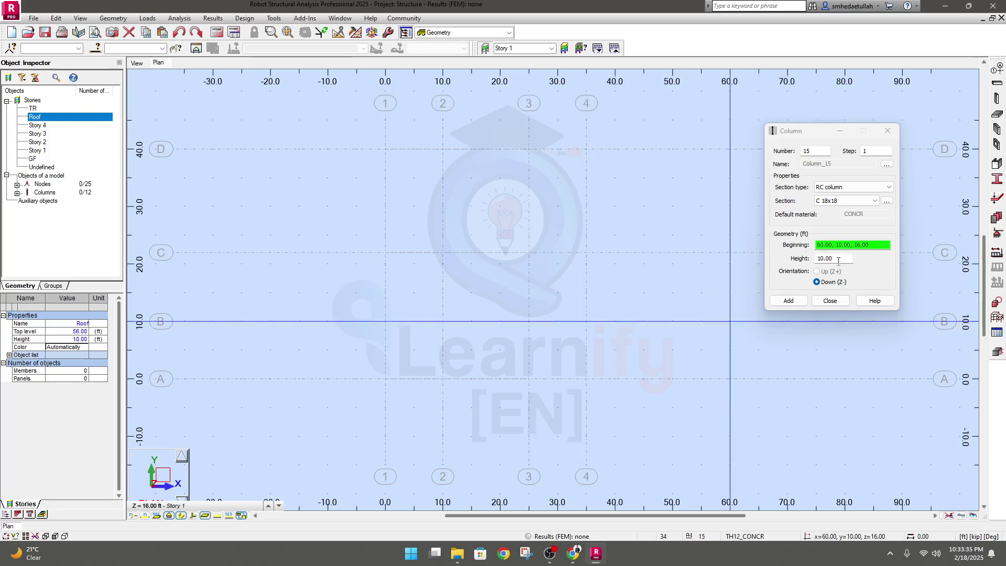
drag(838, 261, 815, 259)
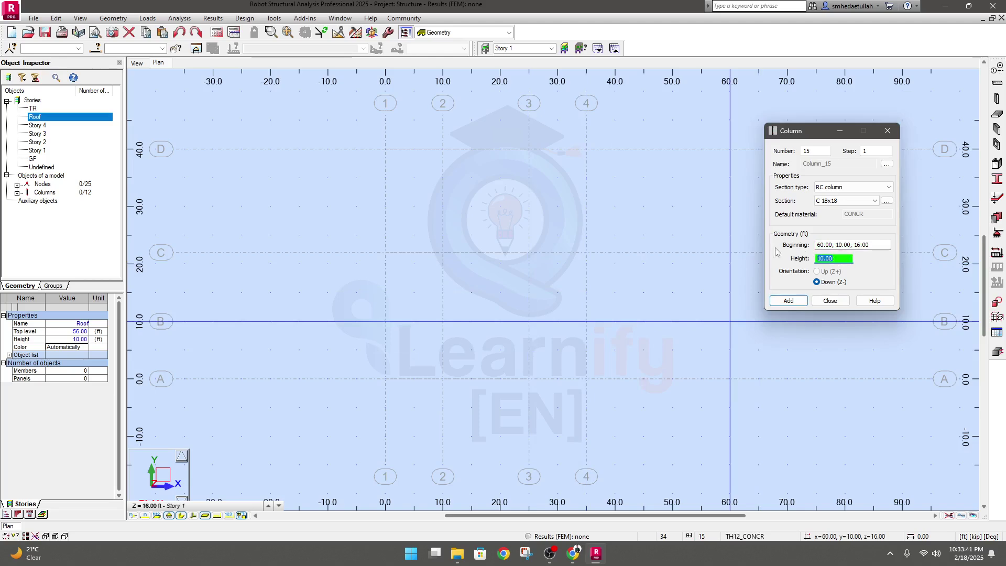
click(598, 49)
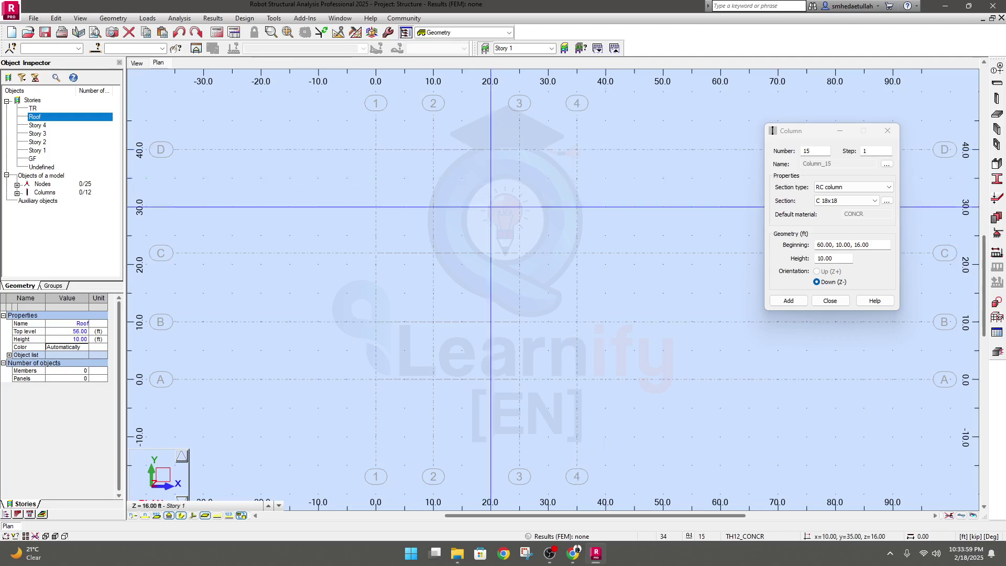
- Place 10 ft high C 18x18 RC columns downward from Story 1 at grid intersections C-2, D-1 and D-4
click(848, 259)
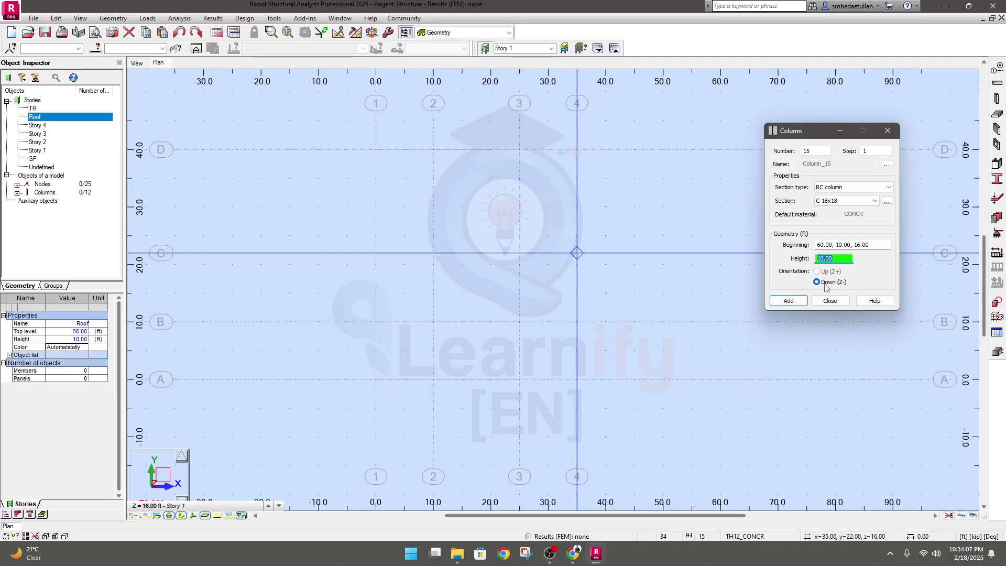
click(872, 244)
click(817, 284)
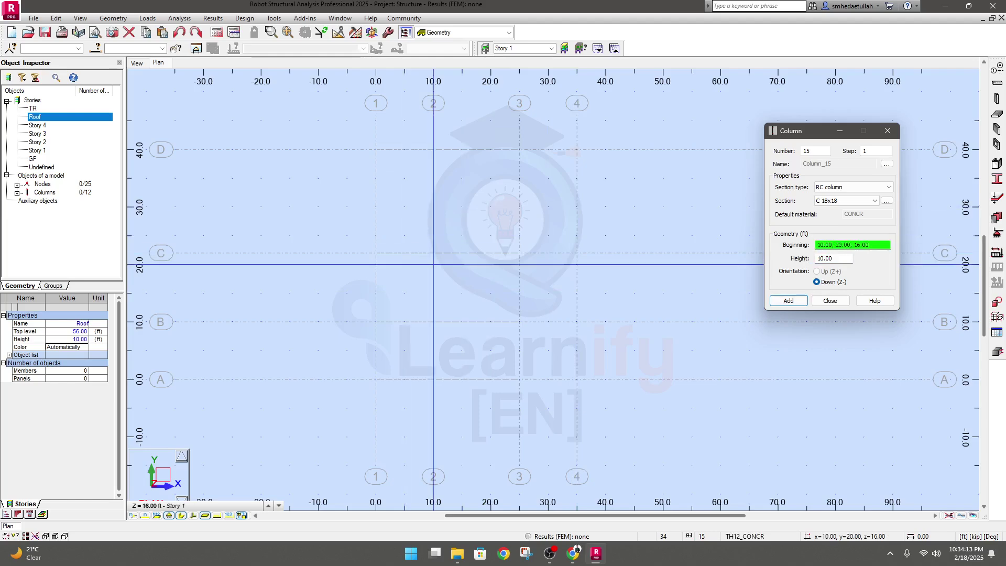
click(433, 253)
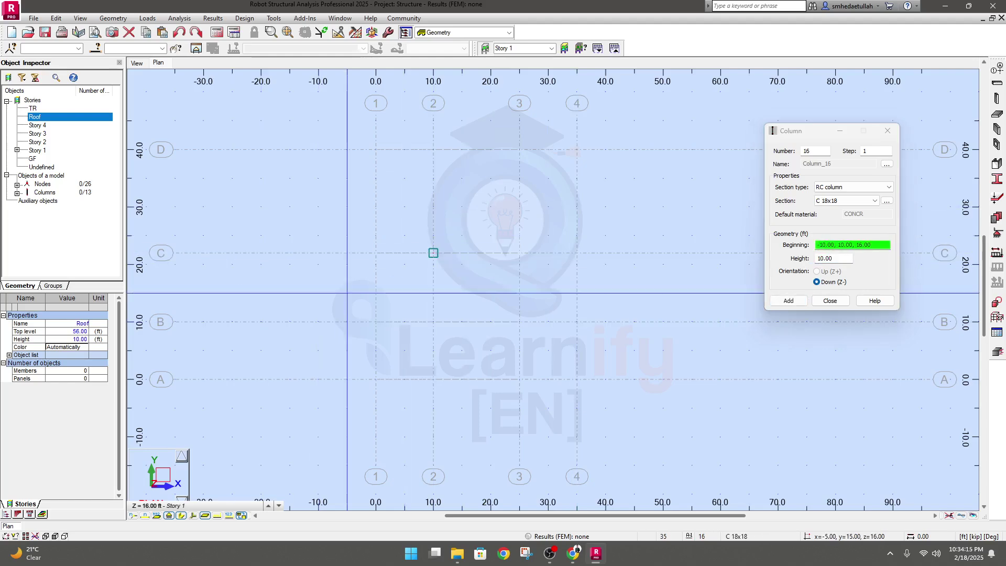
click(376, 149)
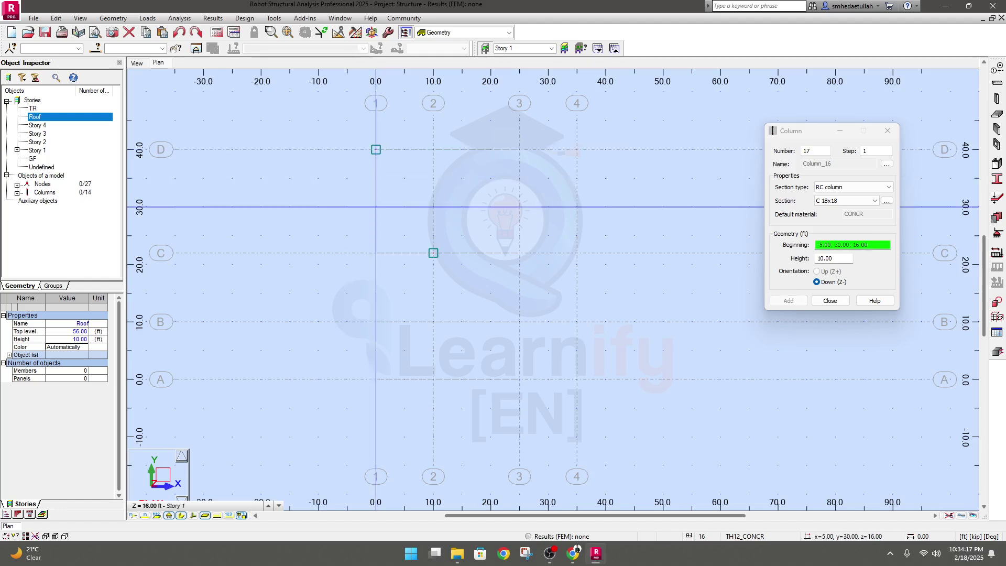
click(576, 149)
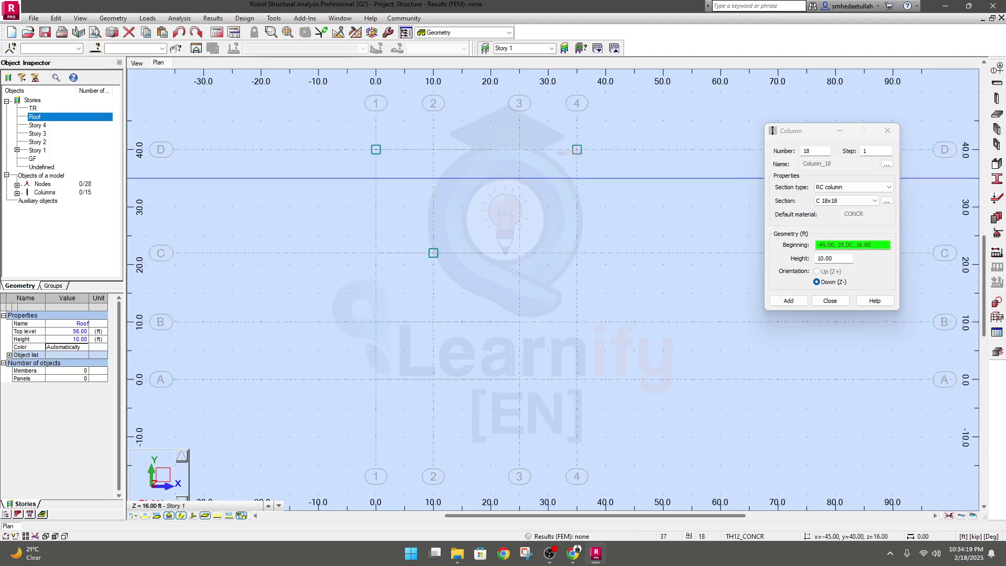
- Inspect the placed columns in the 3D view and delete all columns from the model
click(137, 64)
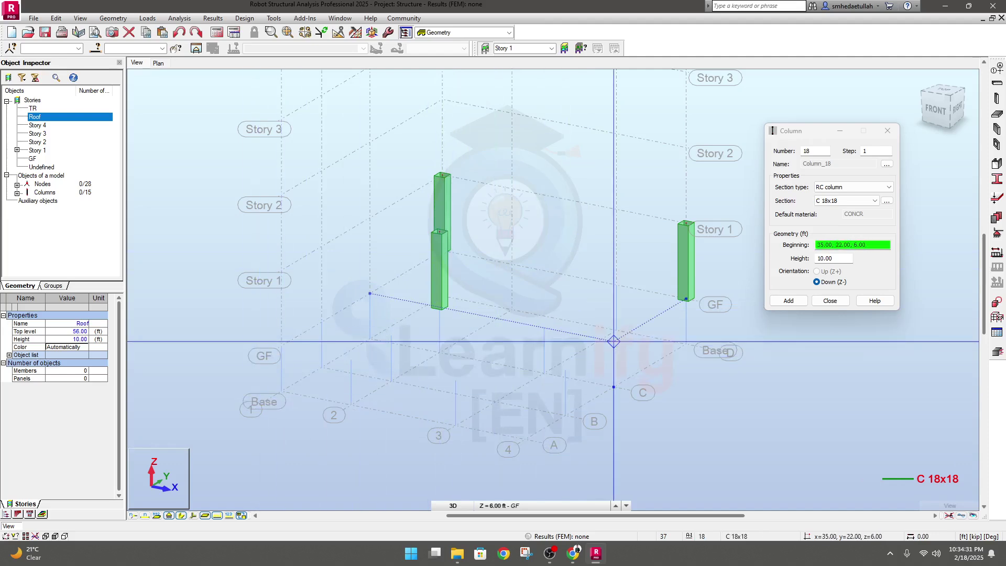
middle_drag(593, 350, 541, 329)
scroll(596, 331, up, 5)
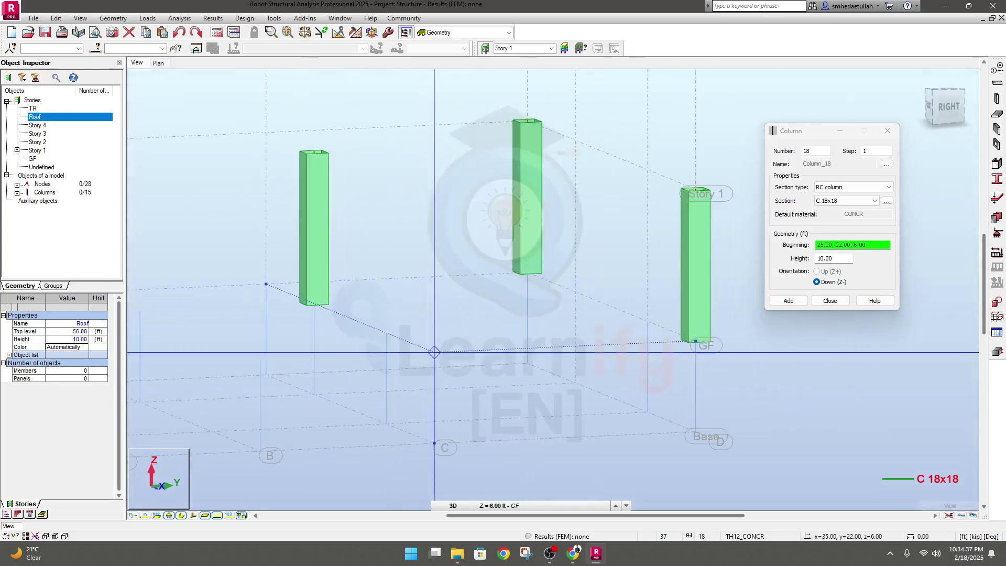
scroll(695, 340, down, 3)
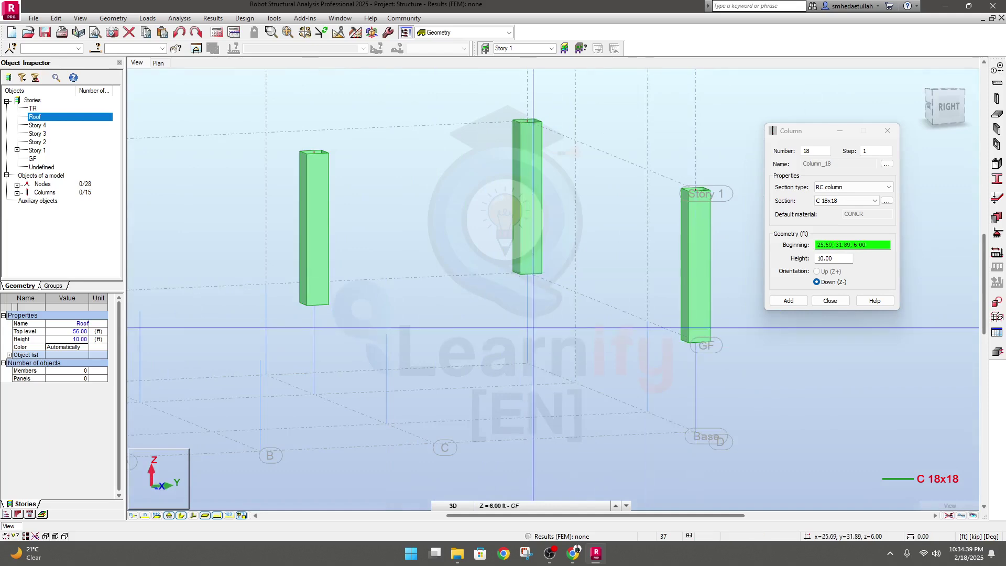
scroll(695, 340, down, 2)
shift+middle_drag(492, 335, 507, 288)
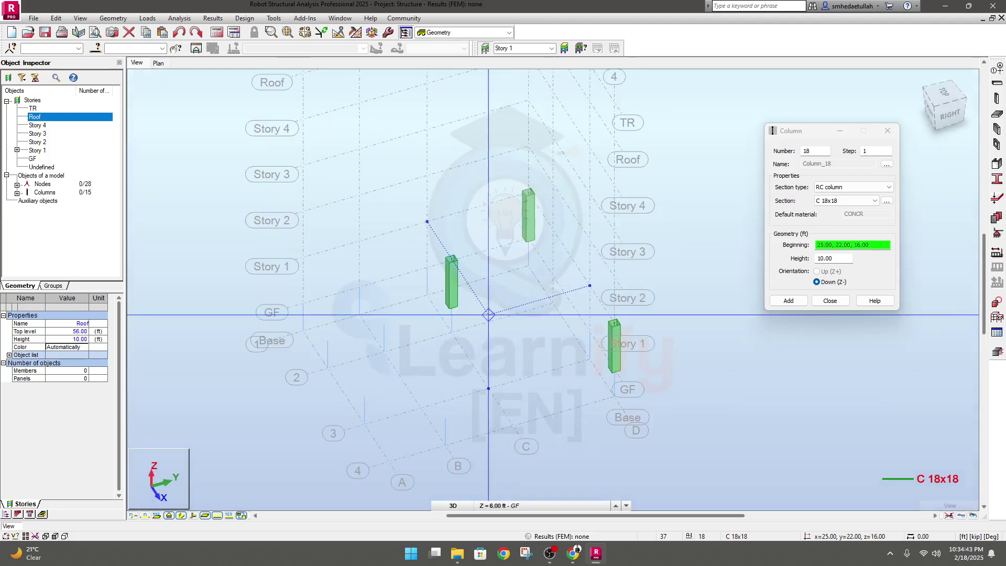
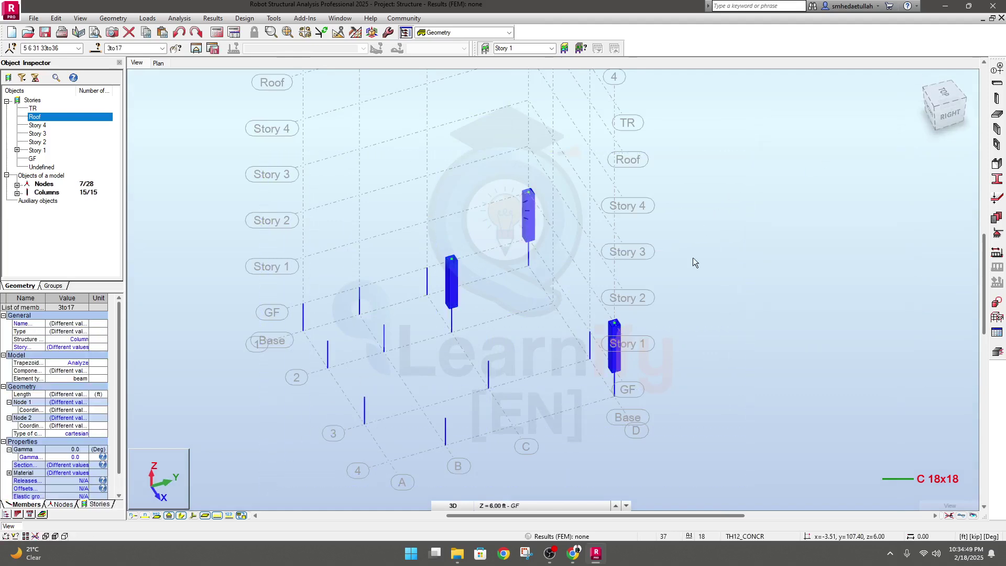
key(Delete)
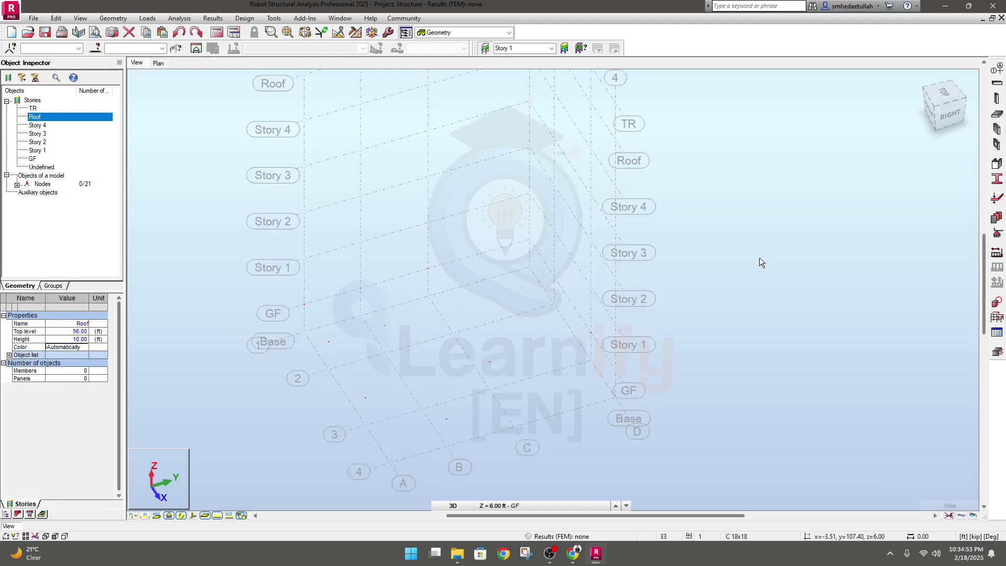
- Start a new column and a new section definition for it, with section type RC column and material CONCR_3.5
click(997, 99)
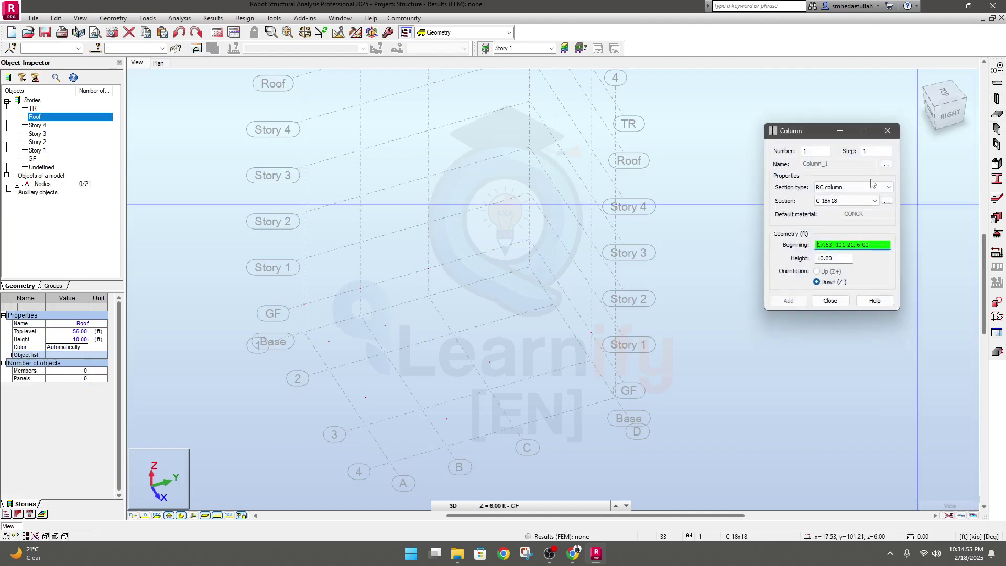
drag(826, 131, 804, 131)
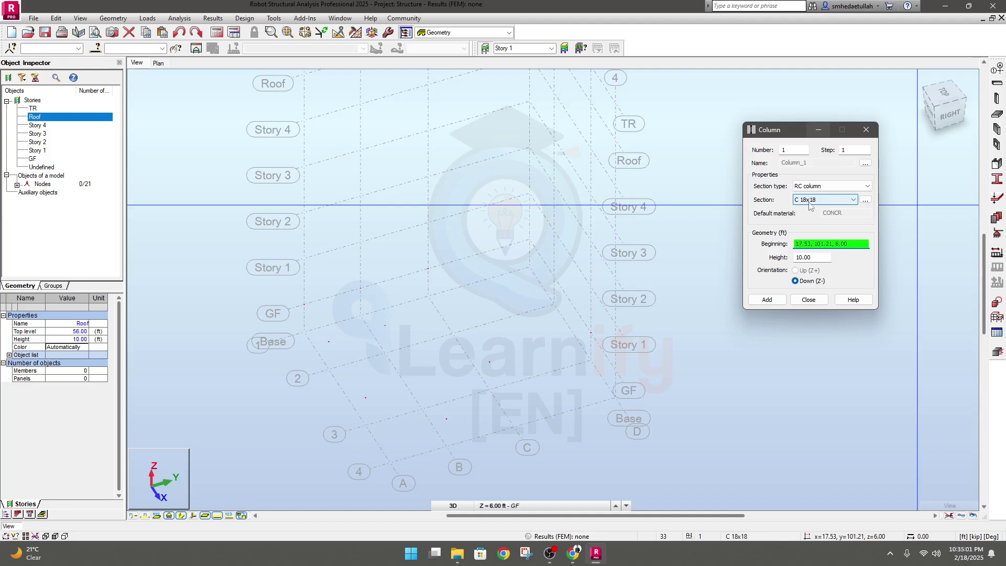
click(865, 201)
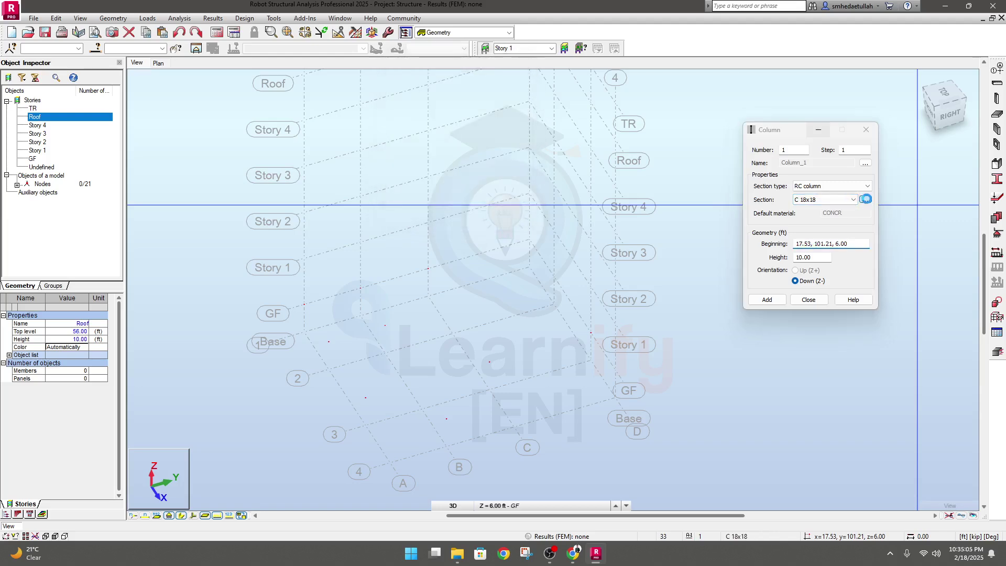
drag(502, 119, 460, 124)
click(482, 143)
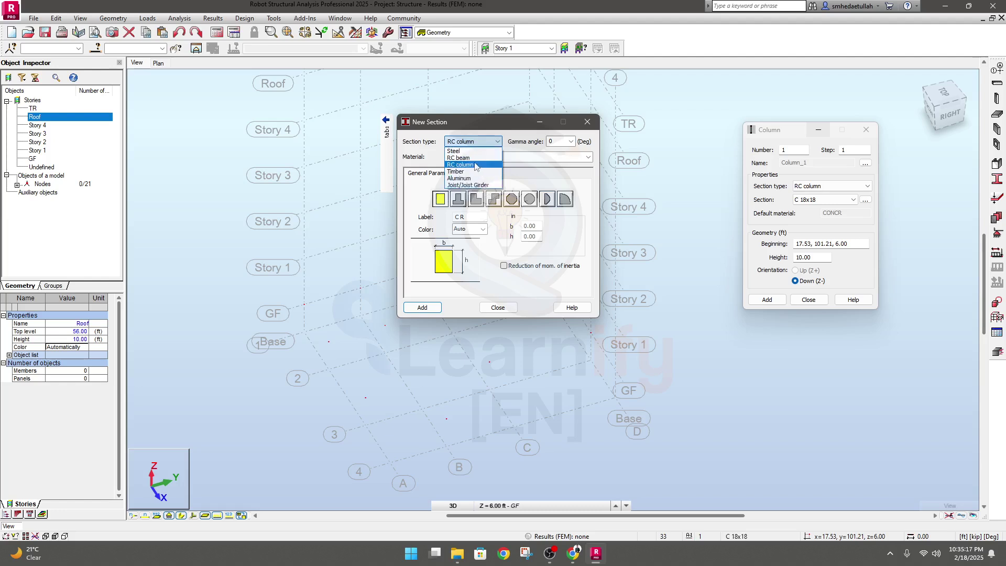
click(474, 166)
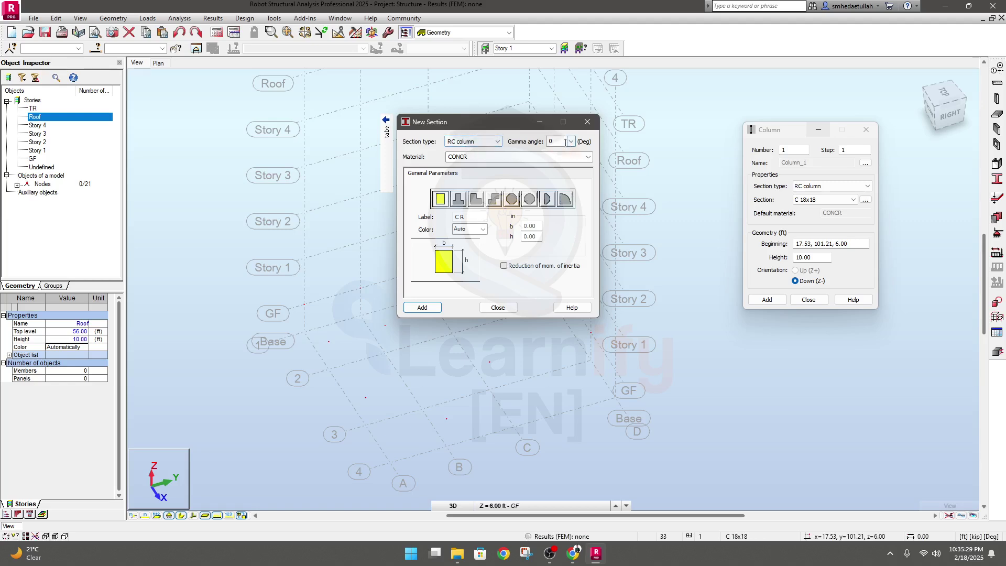
click(588, 156)
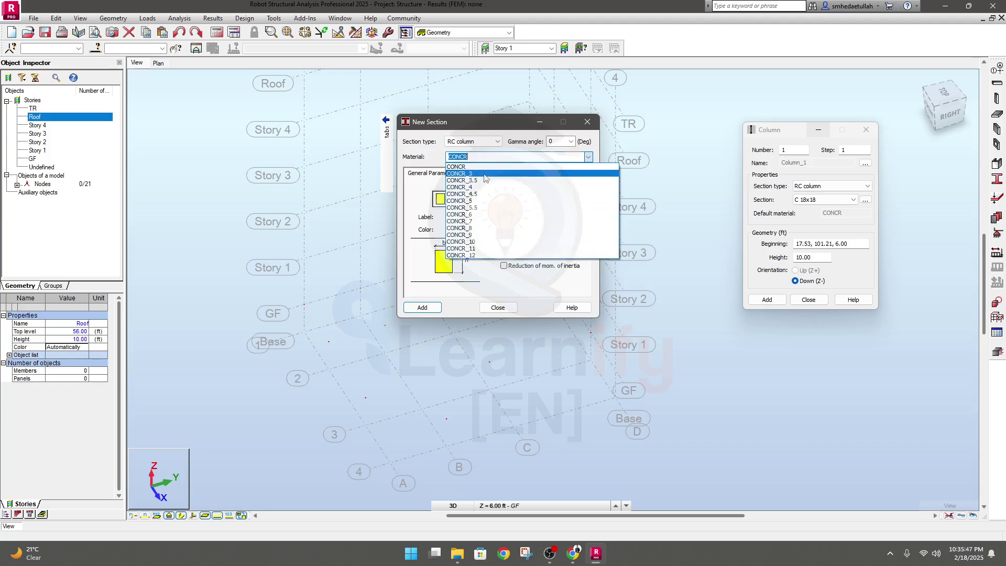
click(469, 181)
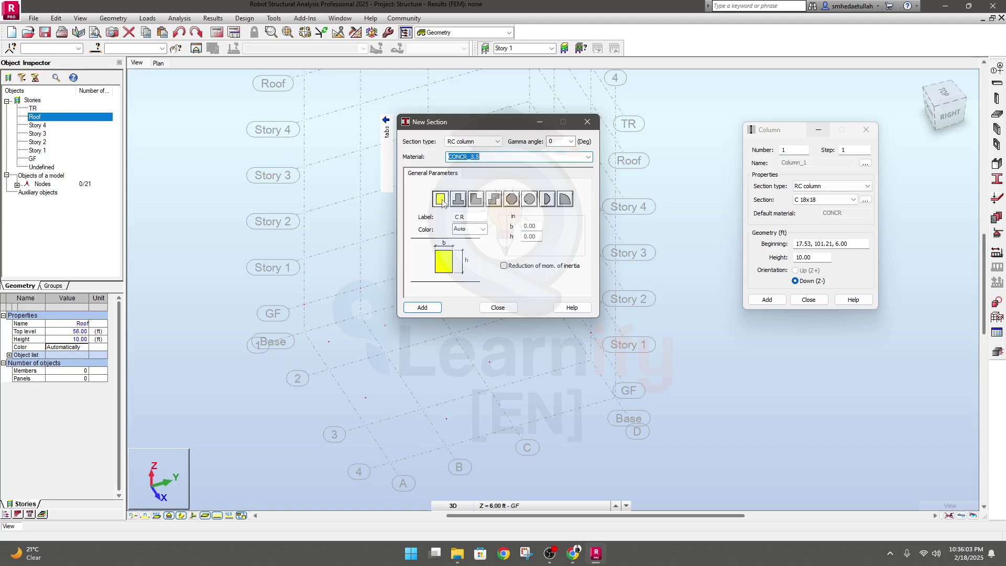
- Go through the available RC column cross-section shapes and return to the rectangular one
click(457, 200)
click(476, 199)
click(494, 199)
click(511, 199)
click(529, 199)
click(547, 199)
click(565, 199)
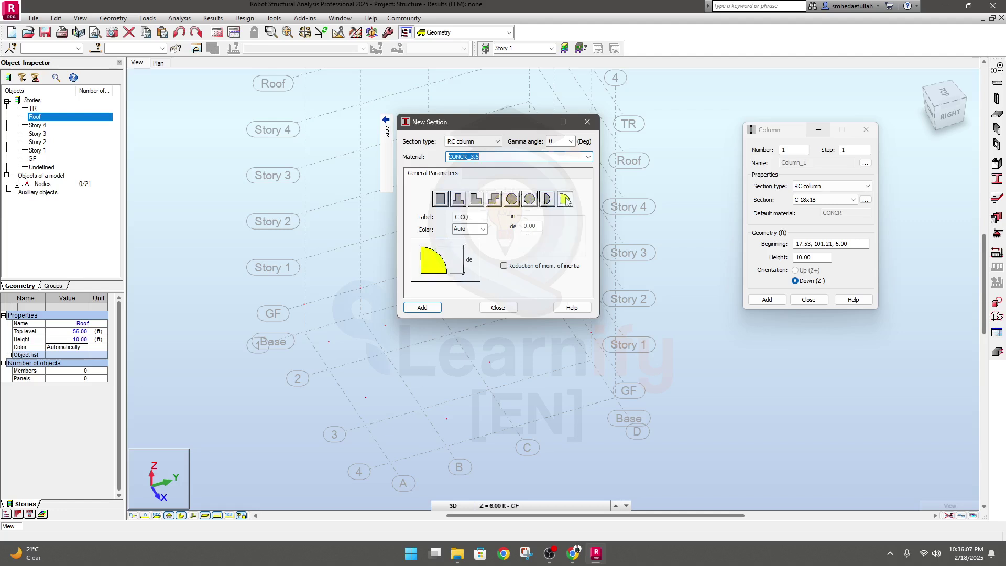
click(444, 202)
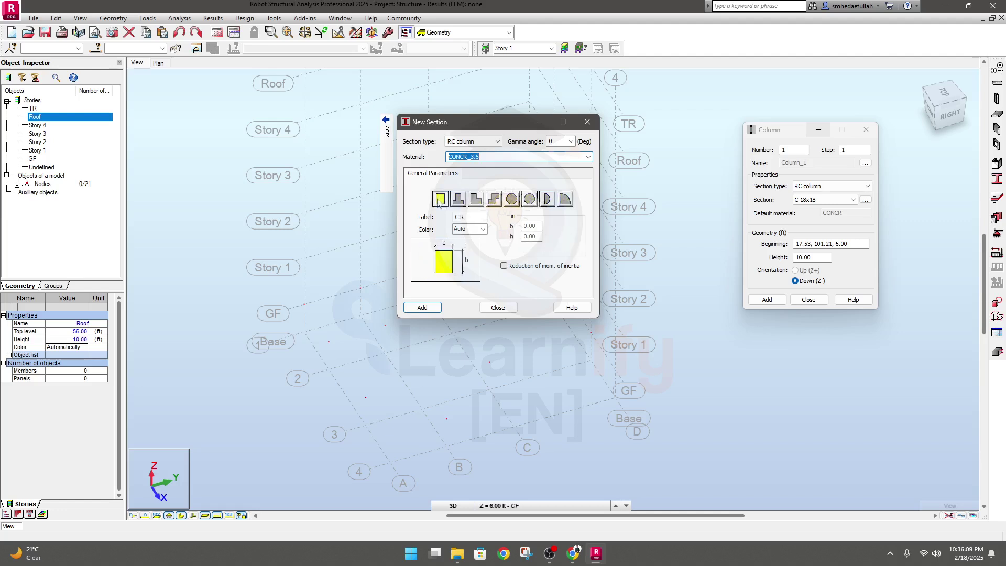
- Label the rectangular section C1 and set its dimensions to b = 12 in and h = 12 in
drag(465, 220, 439, 219)
click(479, 217)
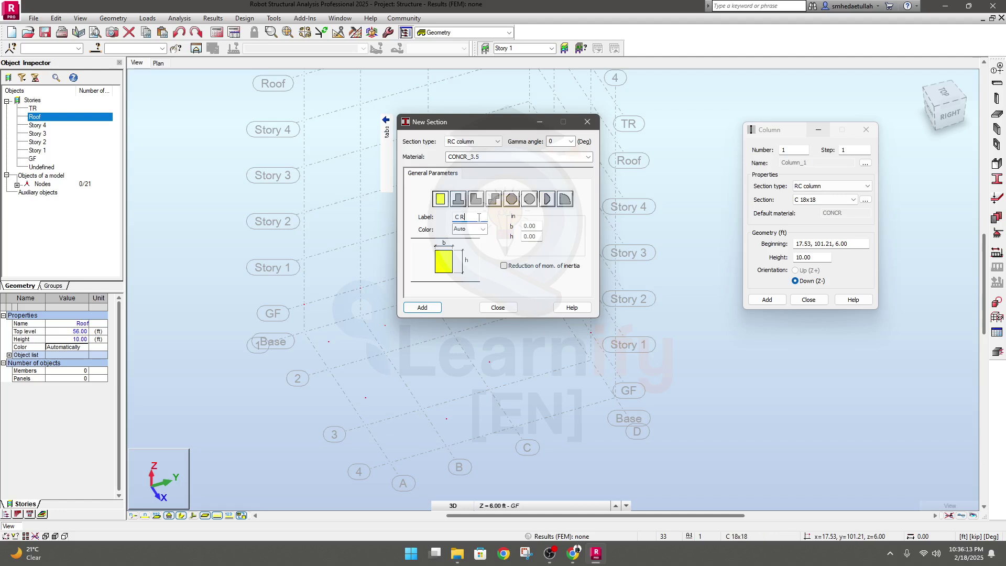
click(482, 229)
click(482, 228)
drag(469, 219, 411, 216)
text(C1)
click(540, 229)
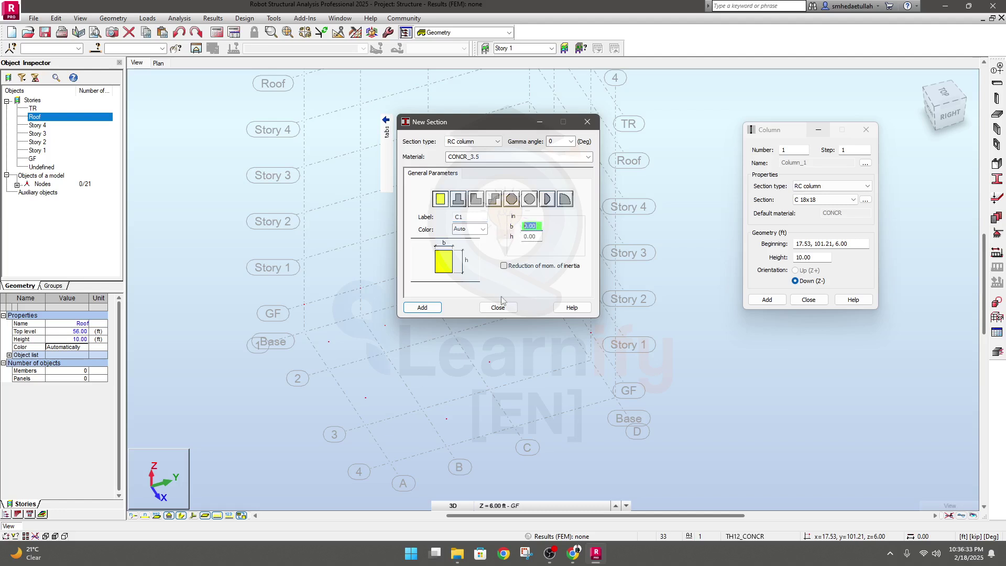
text(12)
click(538, 236)
text(12)
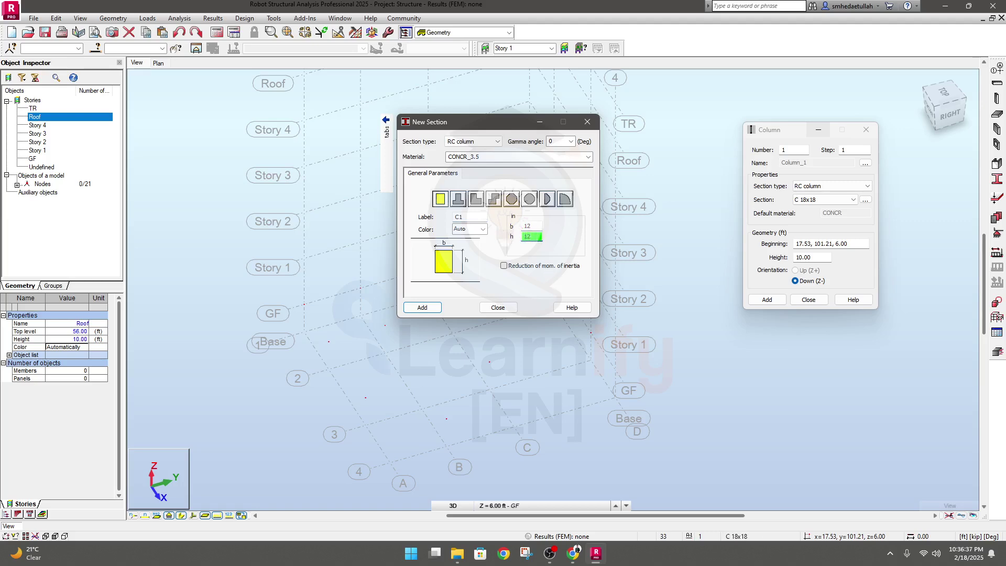
- Add section C1 without moment of inertia reduction and check it in the column's list of sections
click(504, 266)
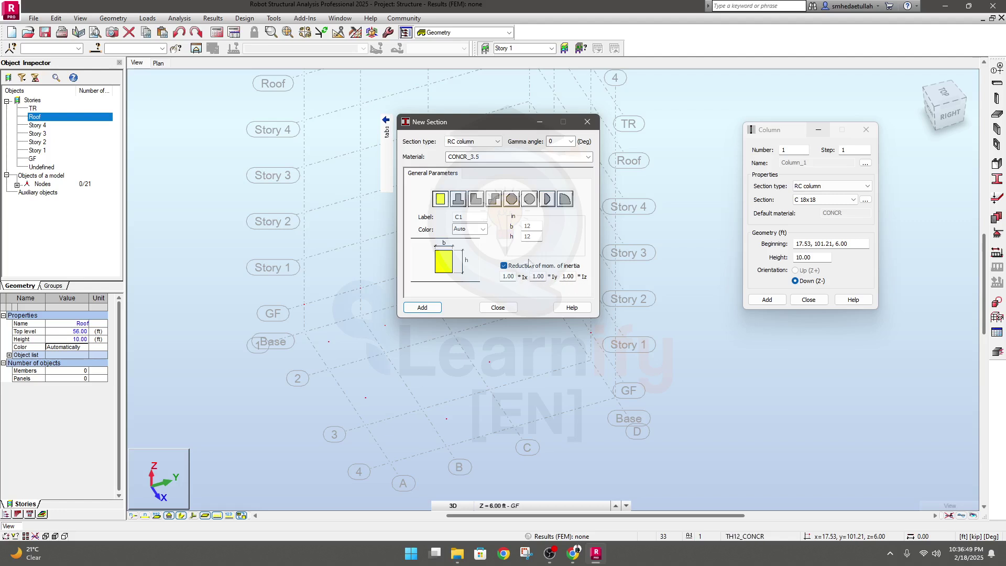
click(505, 267)
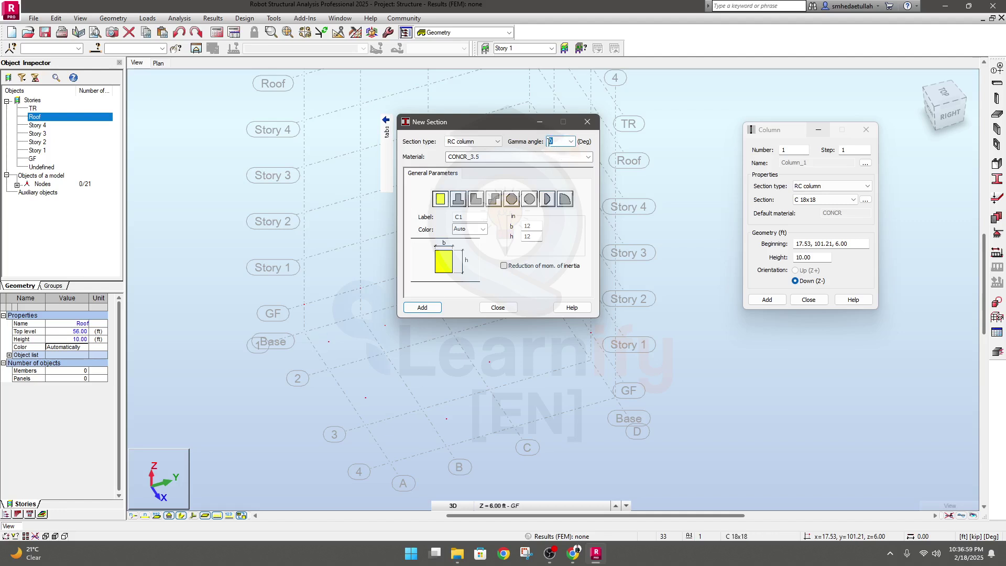
click(553, 141)
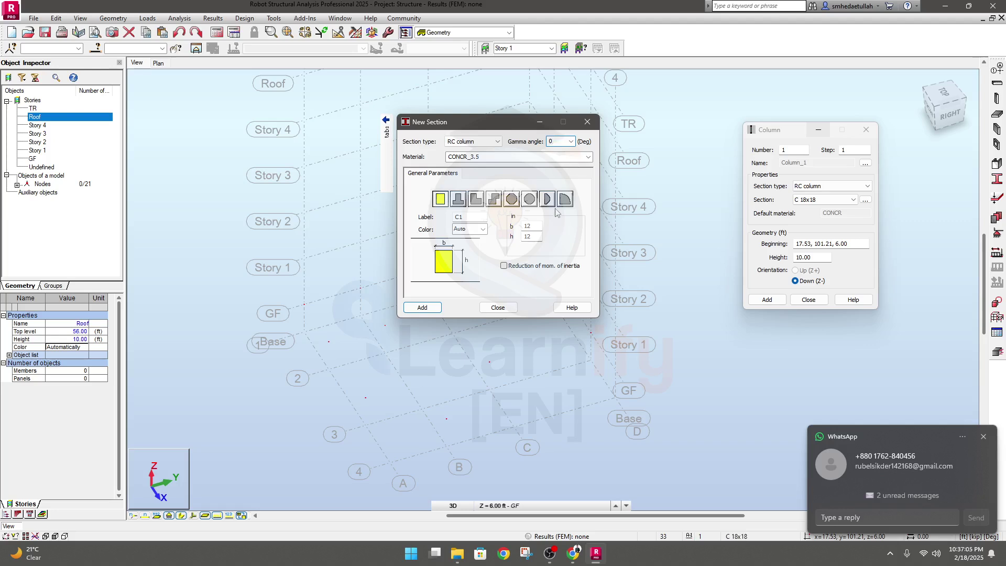
double_click(533, 226)
double_click(532, 237)
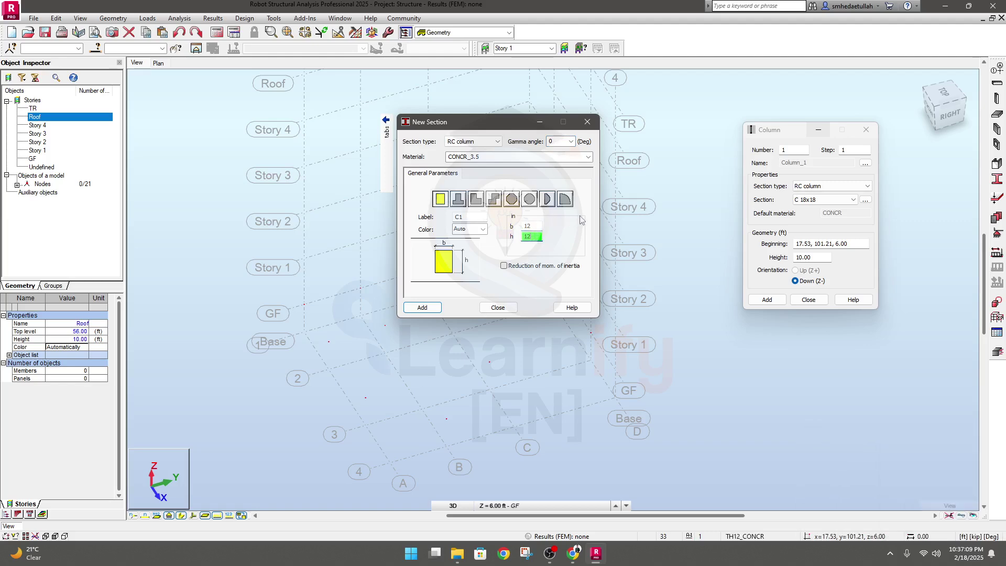
click(428, 310)
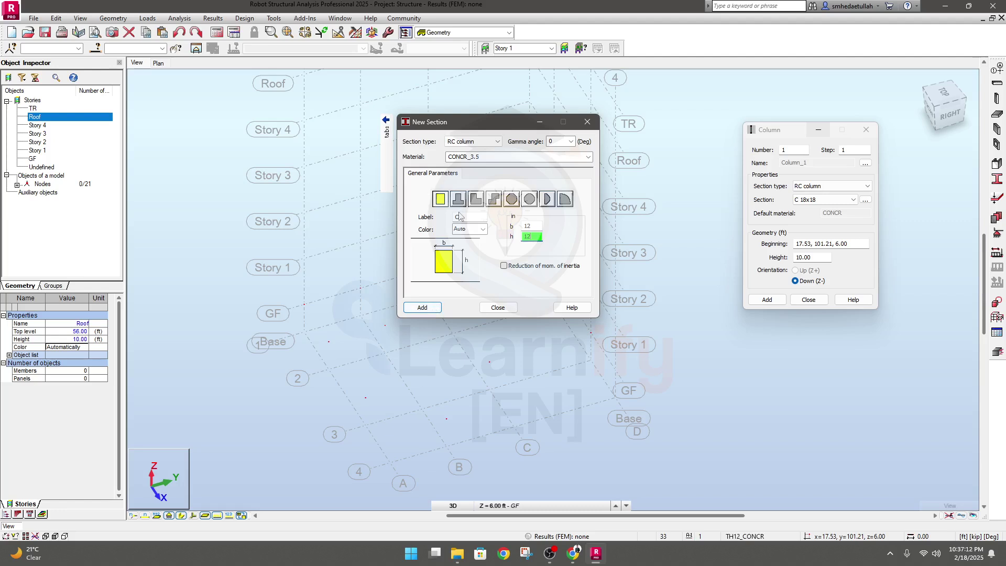
click(429, 310)
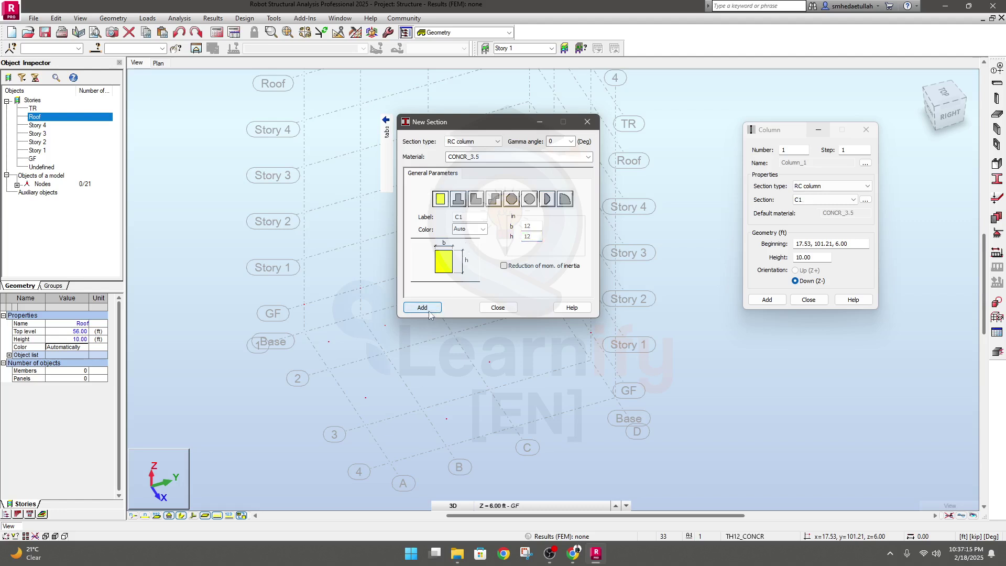
click(823, 203)
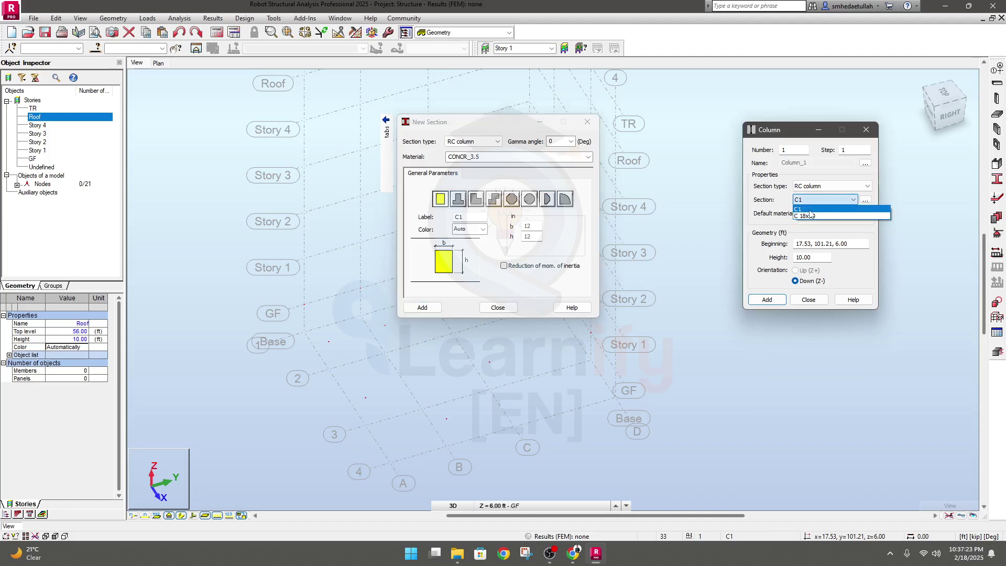
click(491, 179)
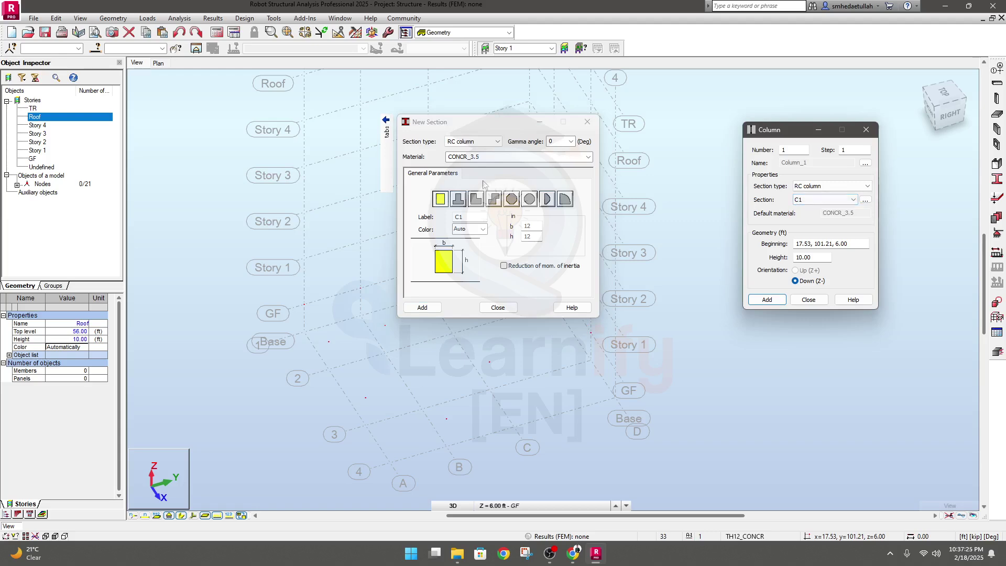
- Change the section label to C1 12x12, add it as another section and check the column's section list
click(469, 217)
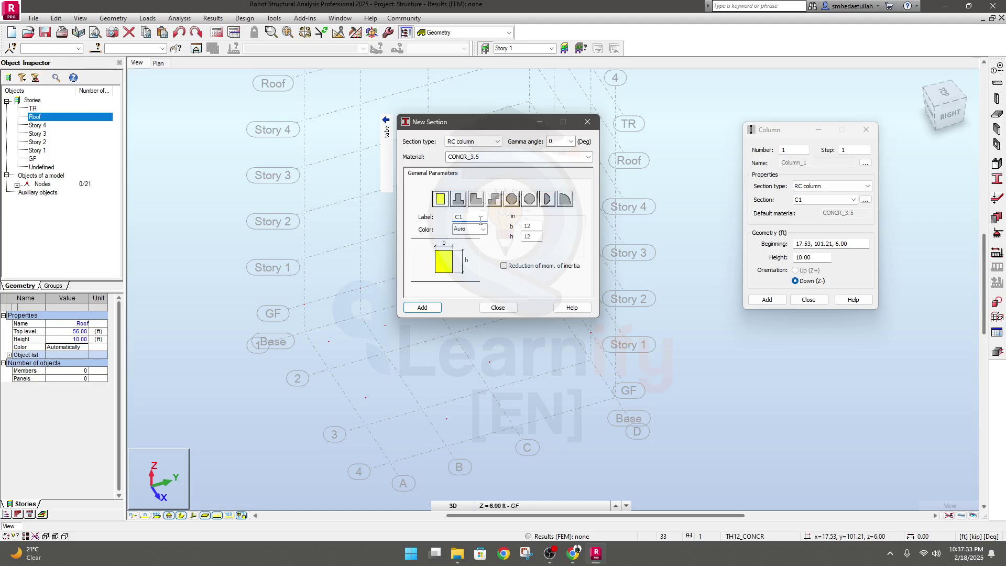
text(12x12)
click(422, 307)
click(817, 200)
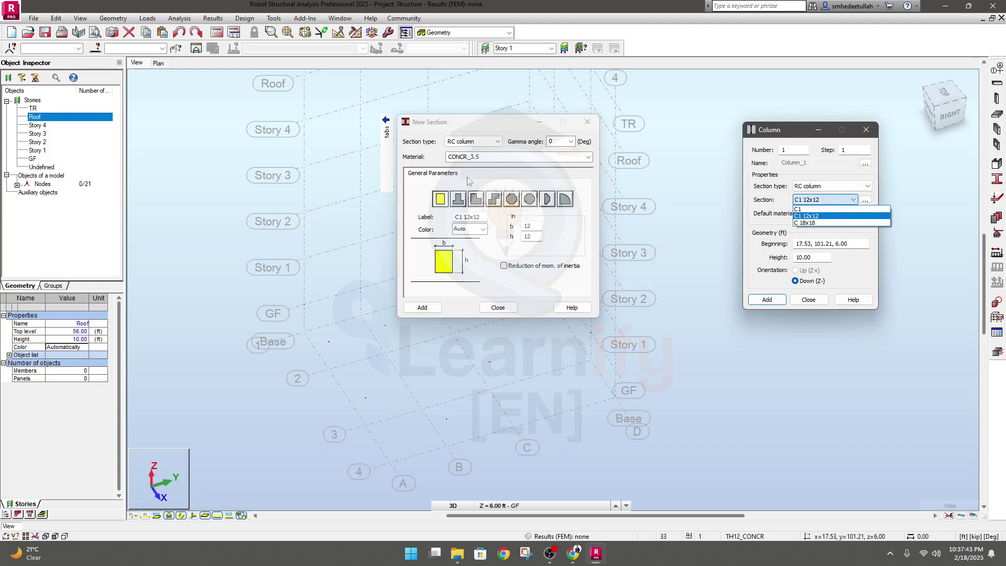
- Add a further rectangular section labelled C2 12x15 with h = 15 in, and finish defining sections
click(462, 217)
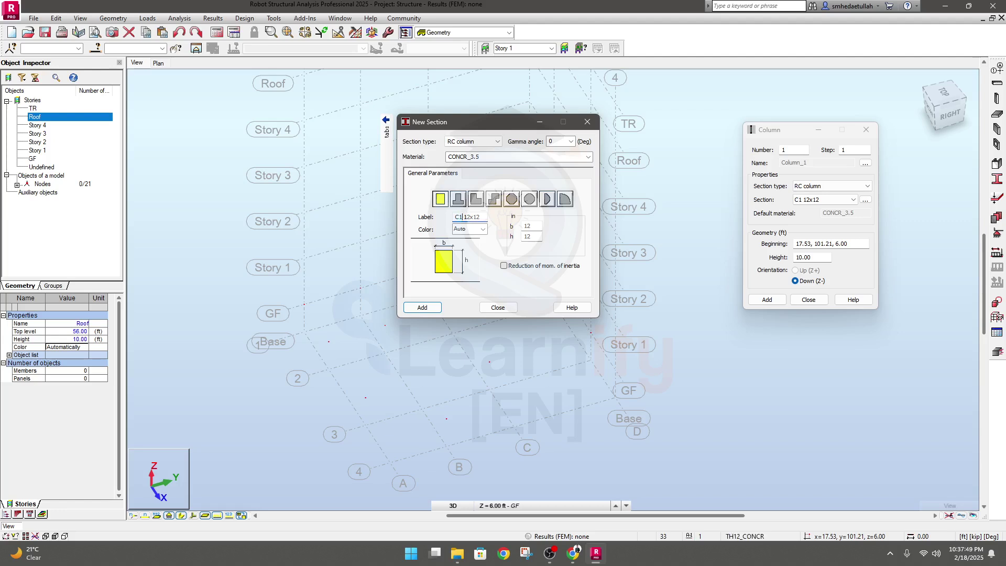
key(BackSpace)
text(2)
double_click(532, 236)
text(15)
click(497, 308)
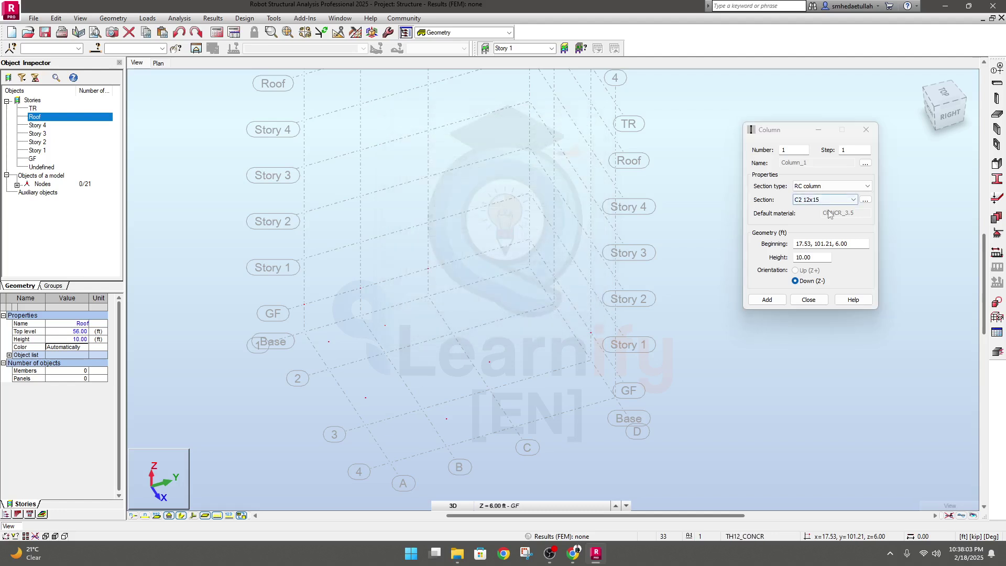
- Select the C1 12x12 section for the RC column and switch the plan to the GF level at 6.00 ft
click(853, 200)
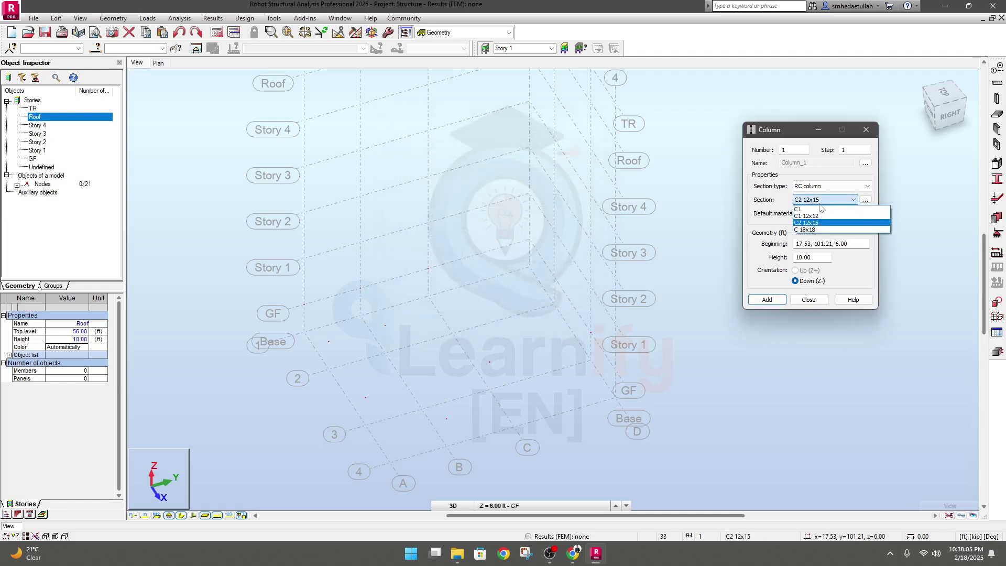
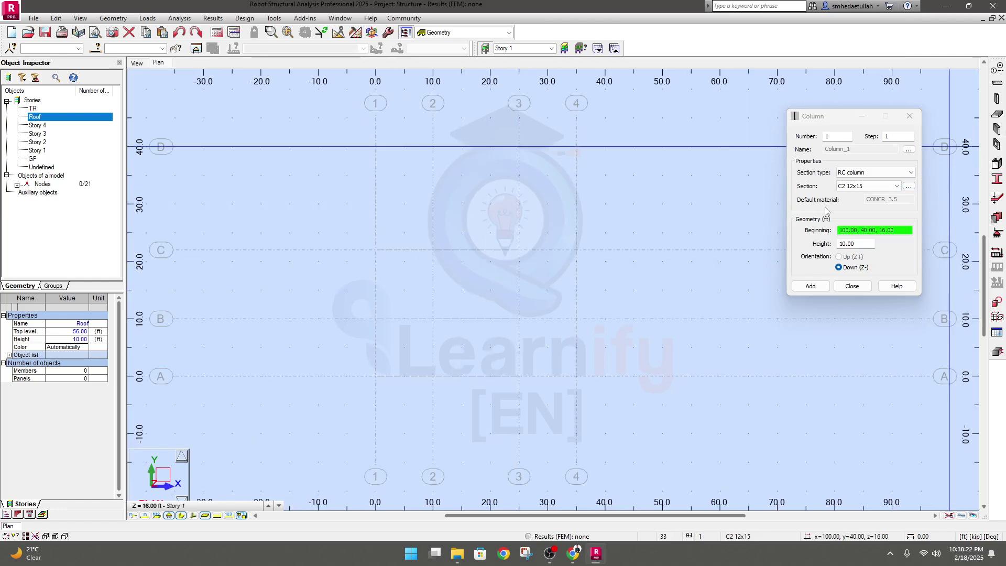
click(895, 186)
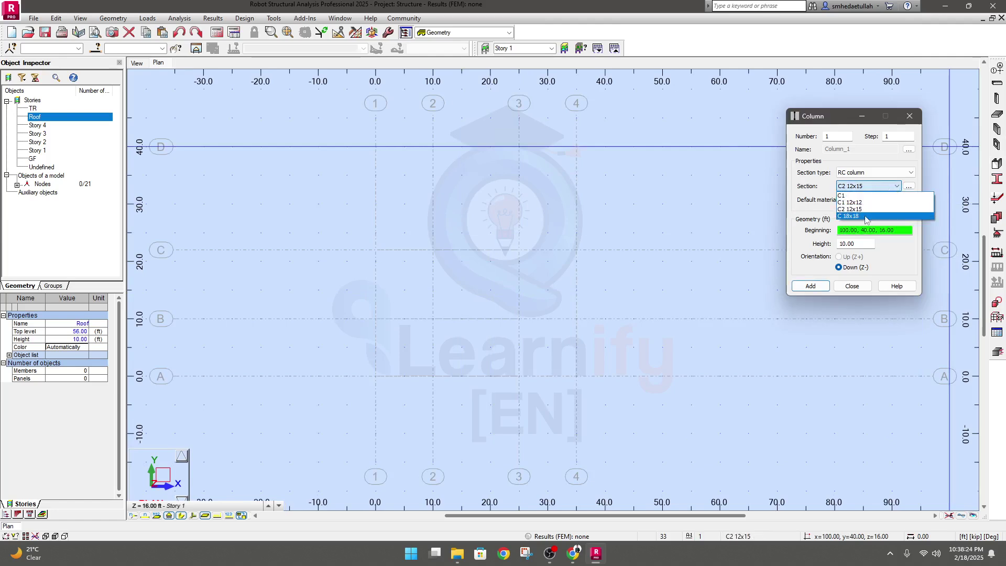
click(860, 203)
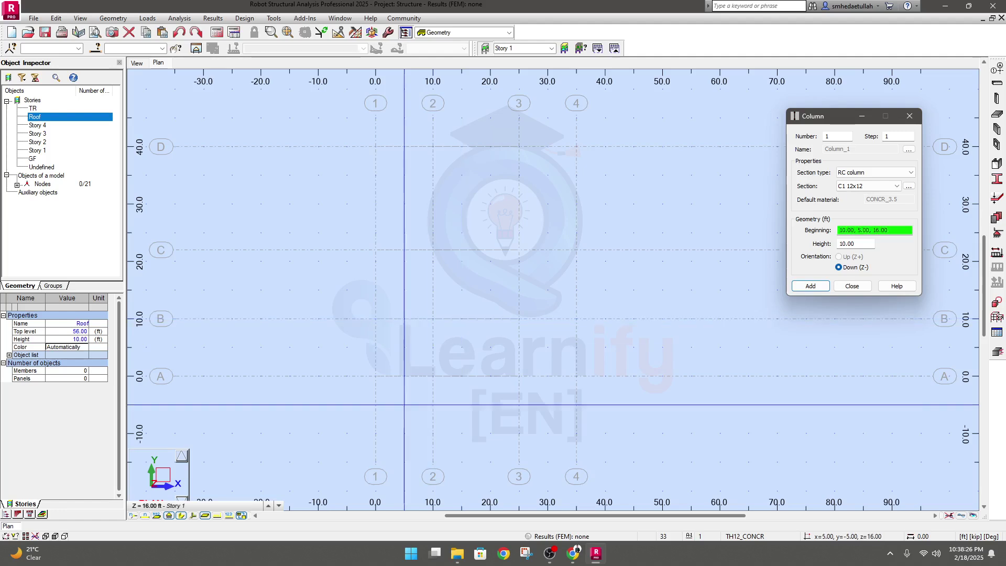
click(245, 509)
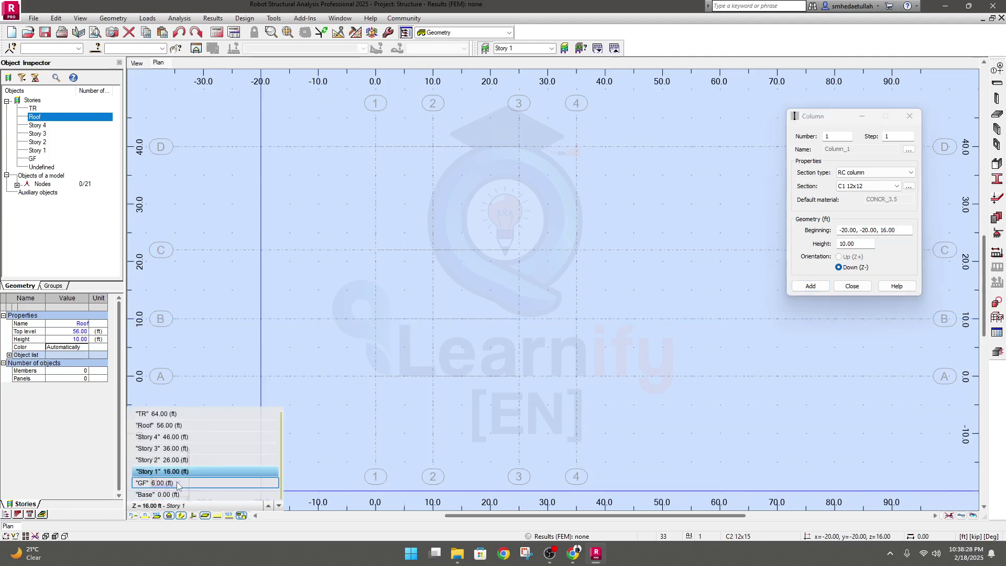
click(157, 482)
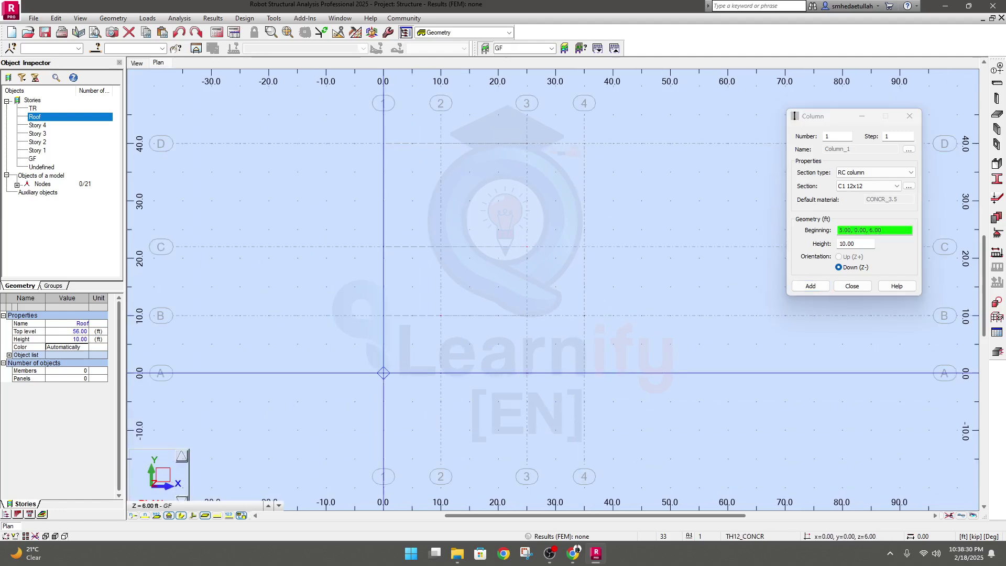
- Set the column height to 6 ft with Down (Z-) orientation and make the beginning point ready for picking
click(848, 268)
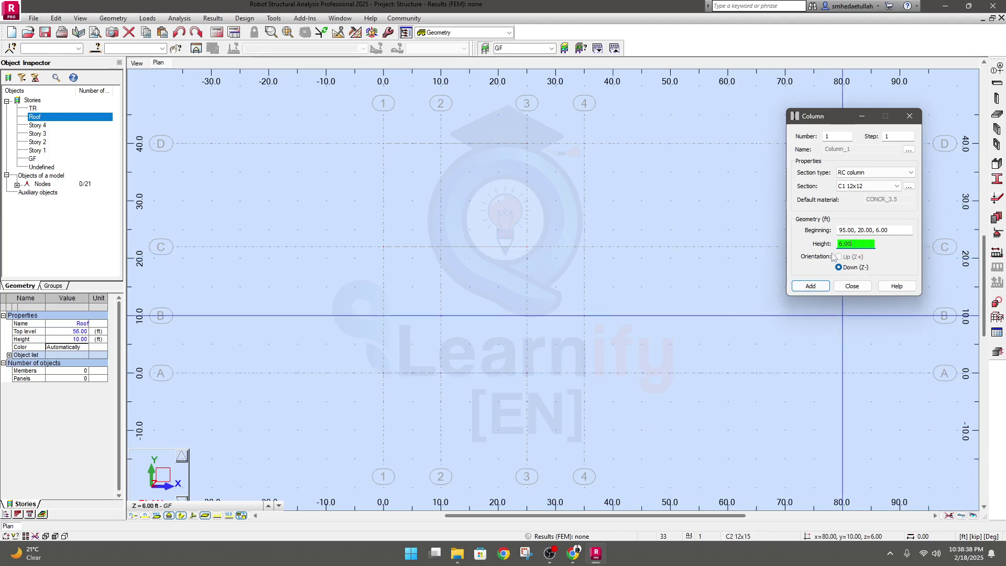
click(840, 268)
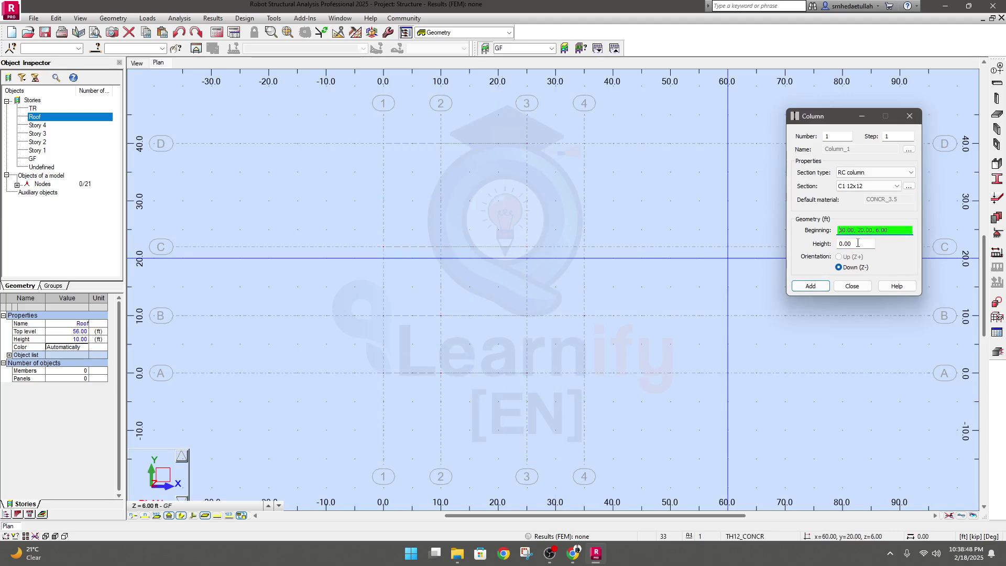
key(Tab)
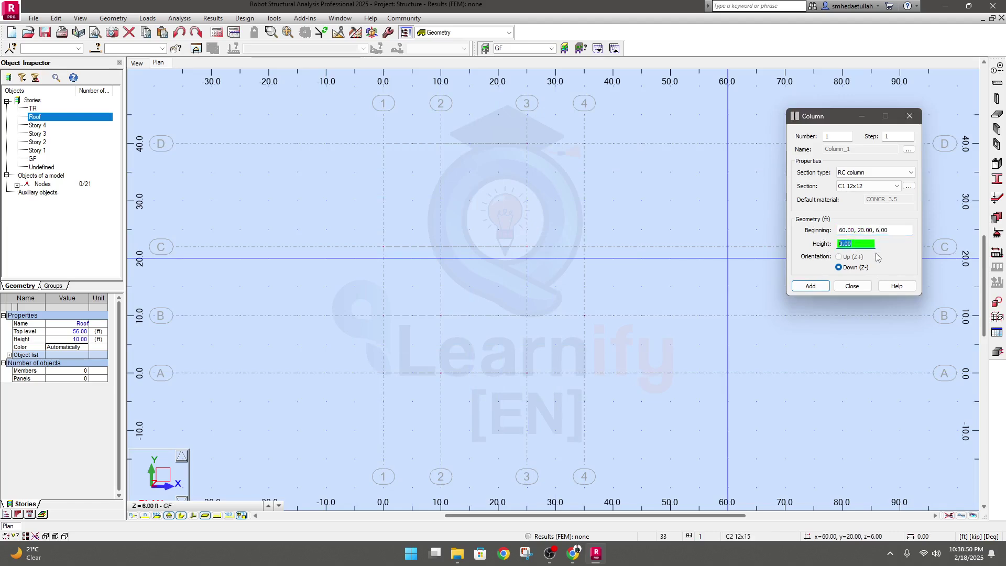
text(6)
click(839, 267)
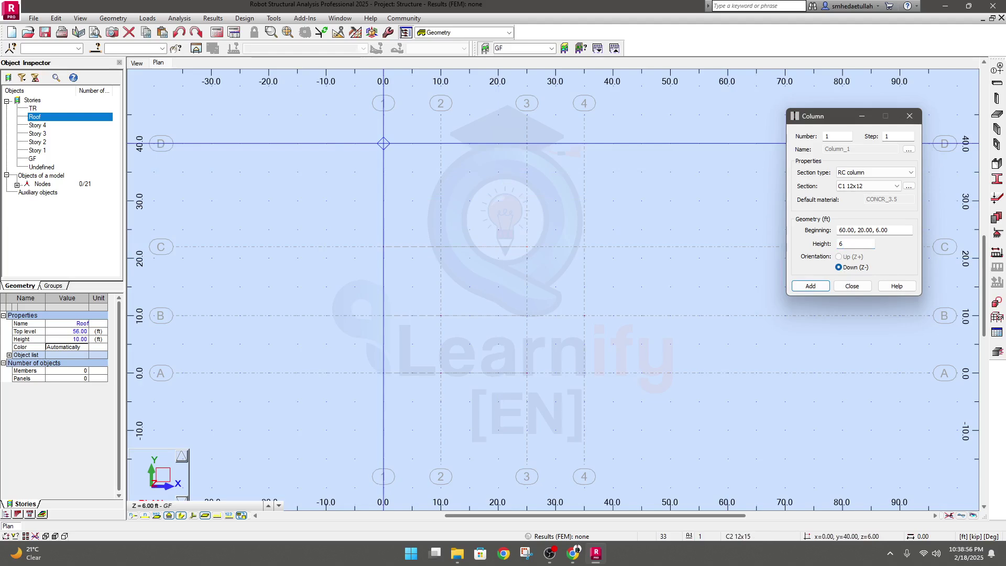
middle_drag(383, 143, 363, 143)
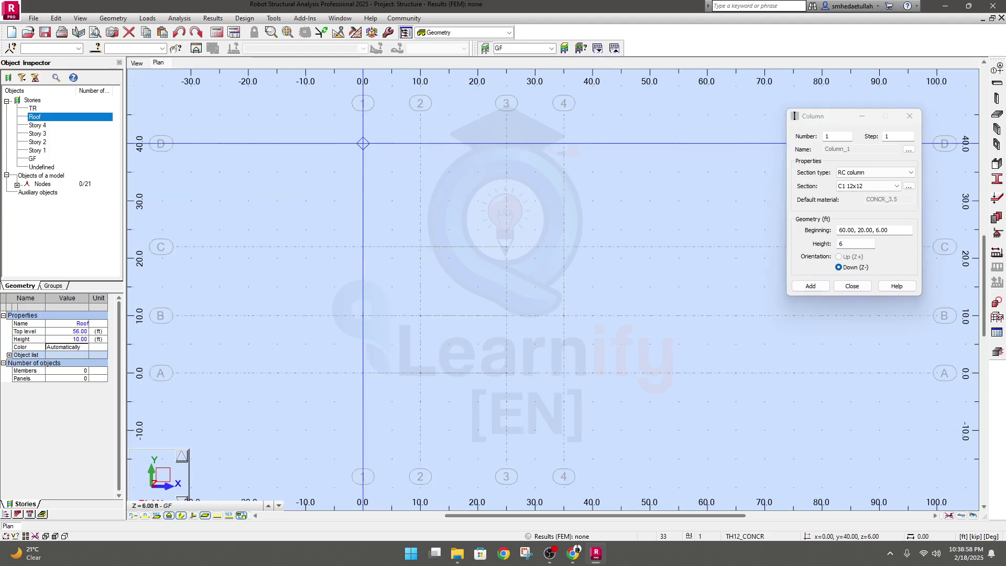
click(363, 143)
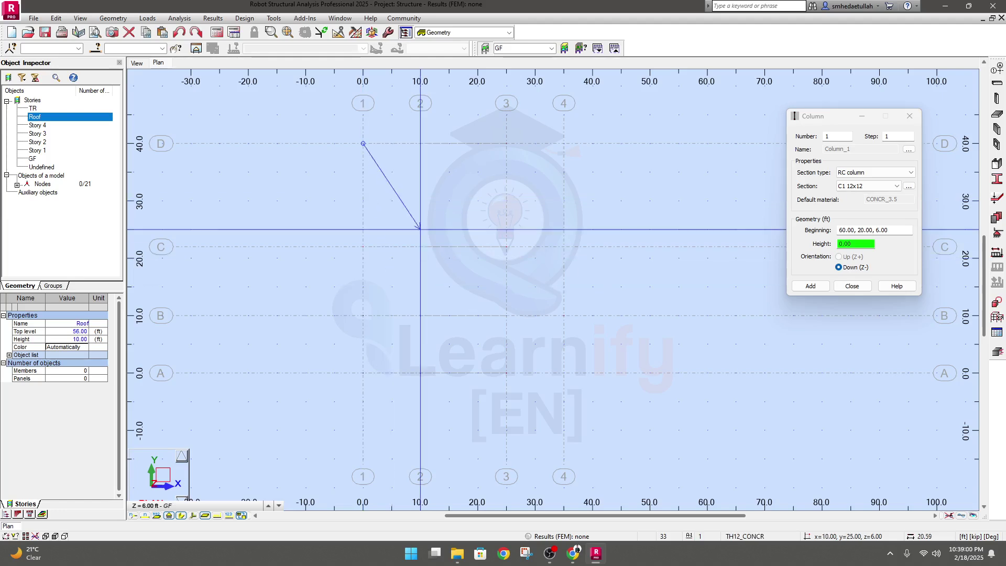
click(809, 244)
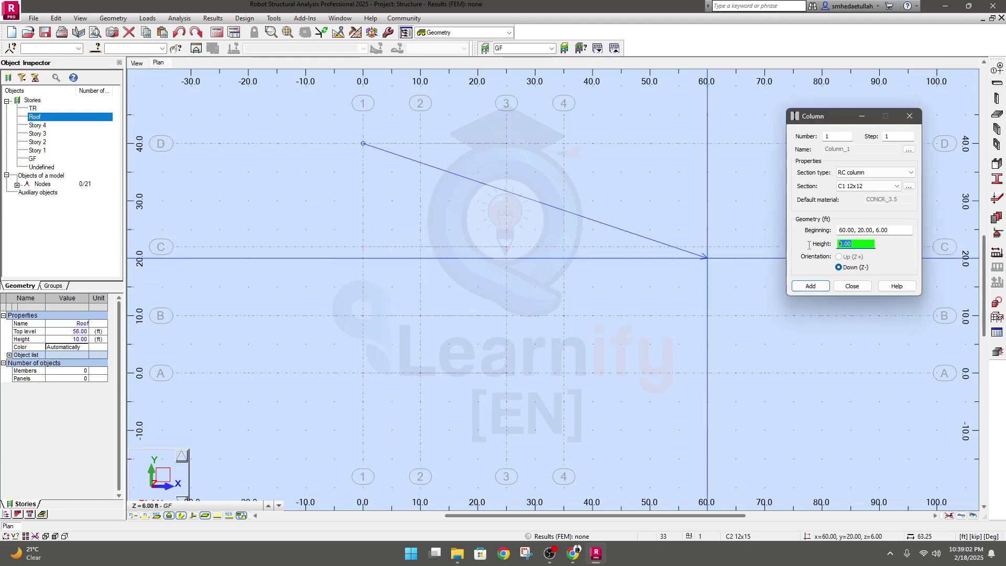
text(6)
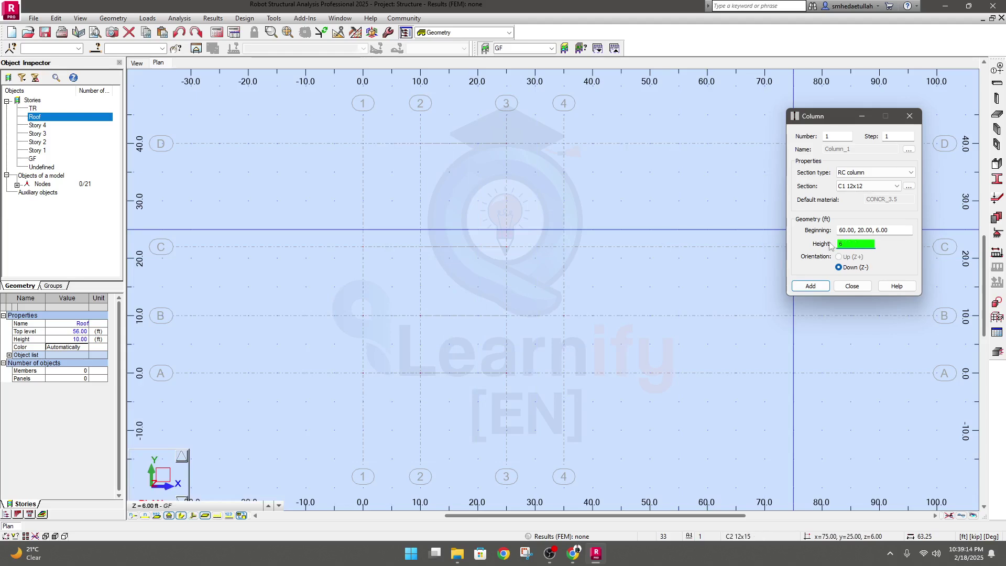
click(839, 266)
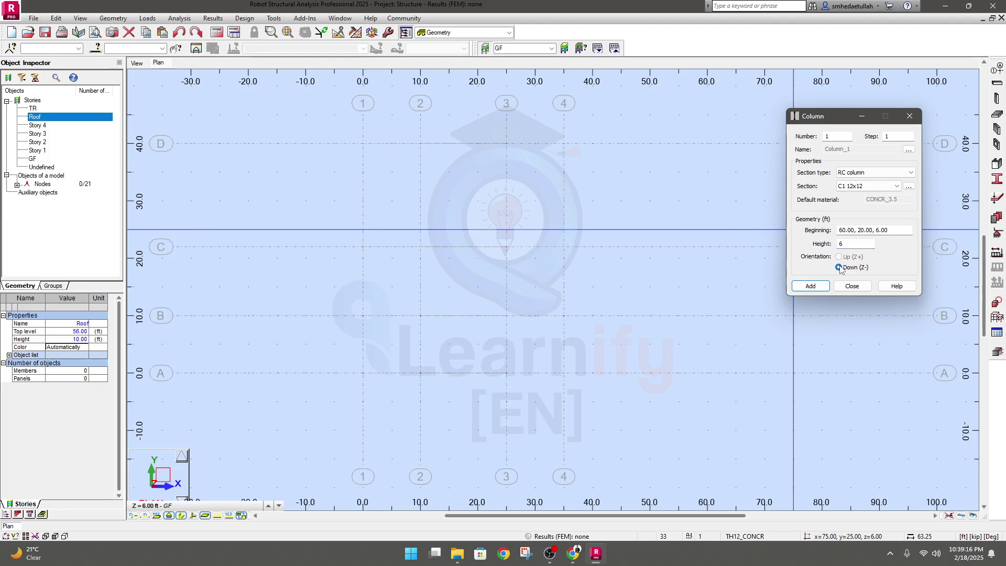
click(894, 230)
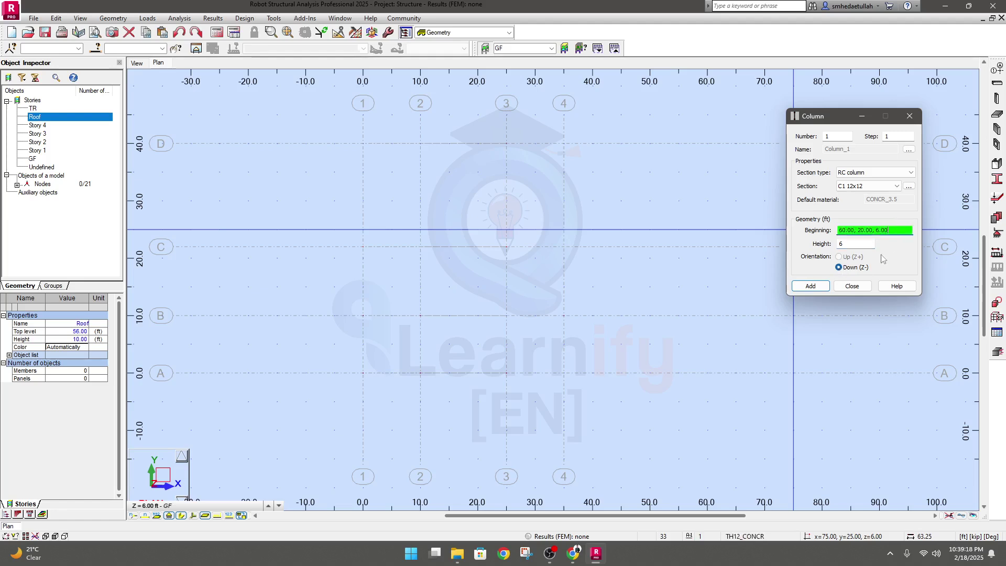
- Place C1 12x12 columns on grid line 1 at its intersections with lines D, C, B and A
click(363, 143)
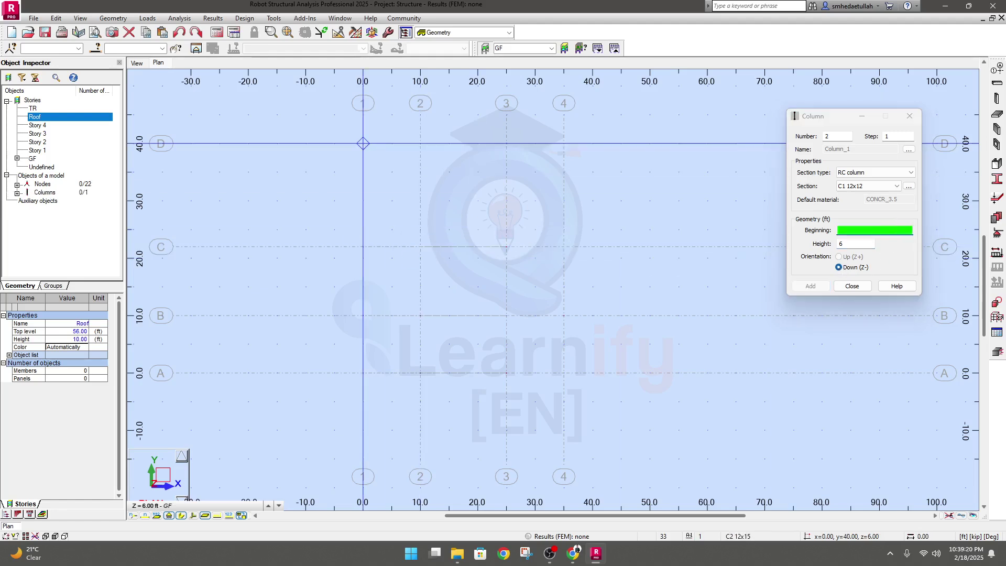
click(363, 246)
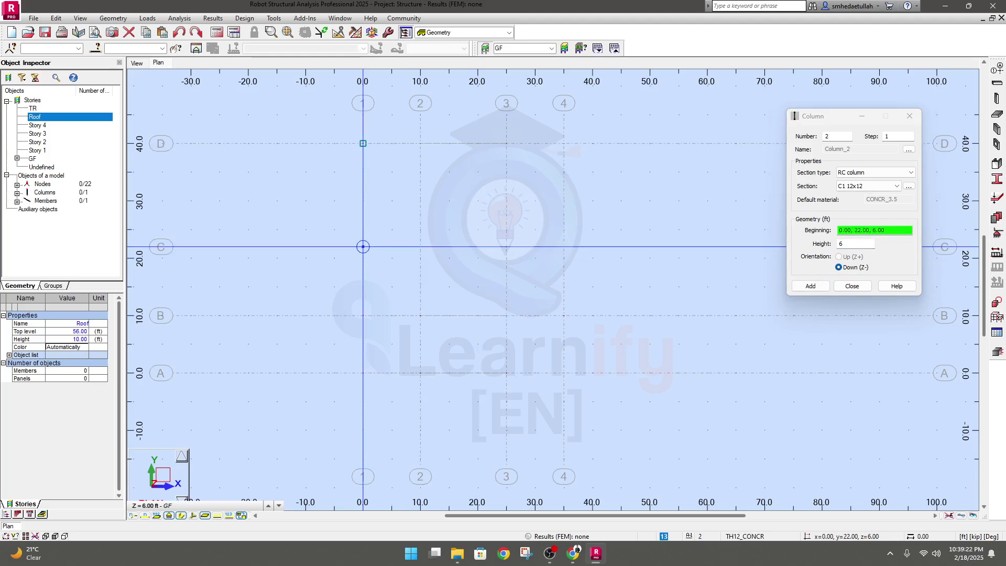
click(363, 316)
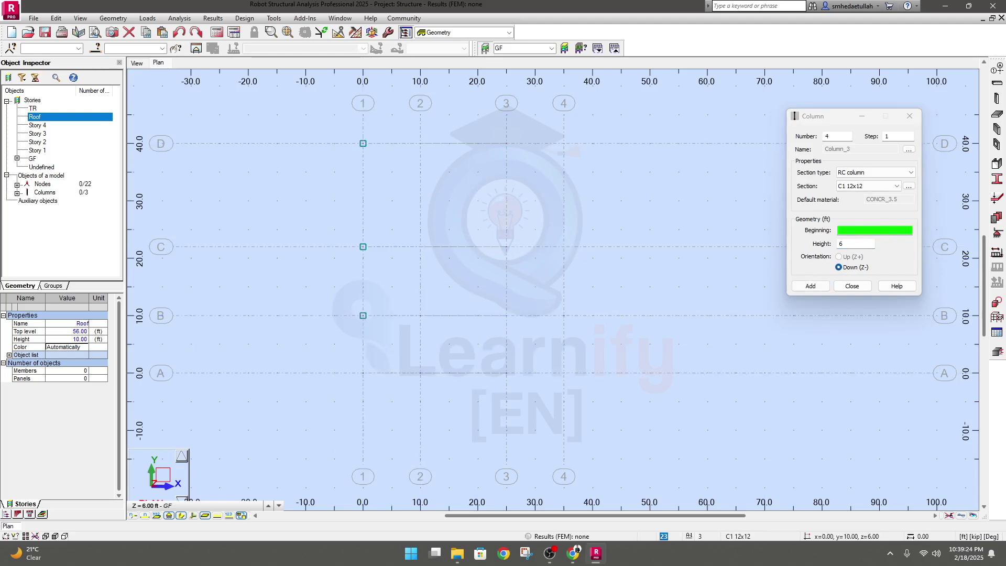
click(363, 373)
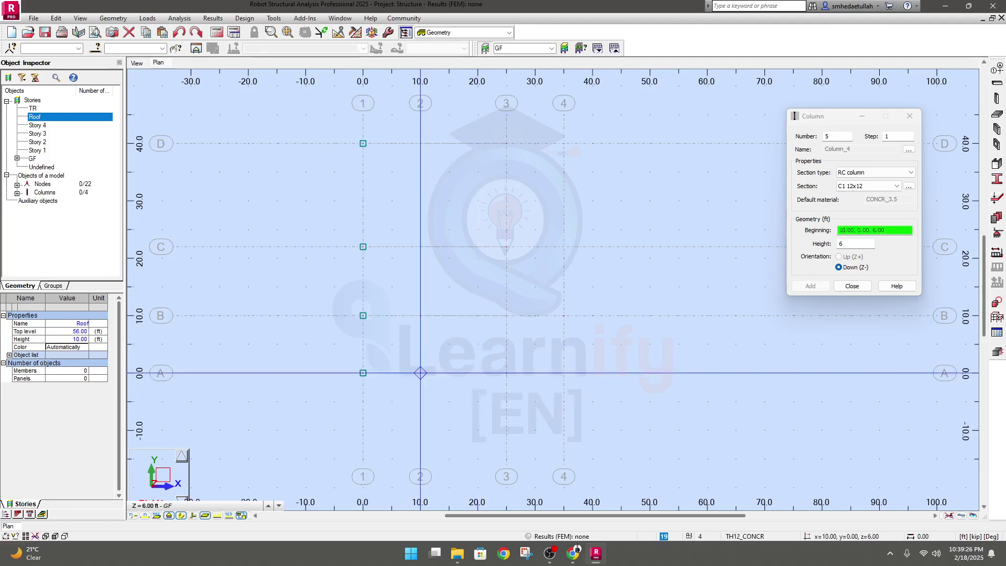
click(391, 373)
click(592, 372)
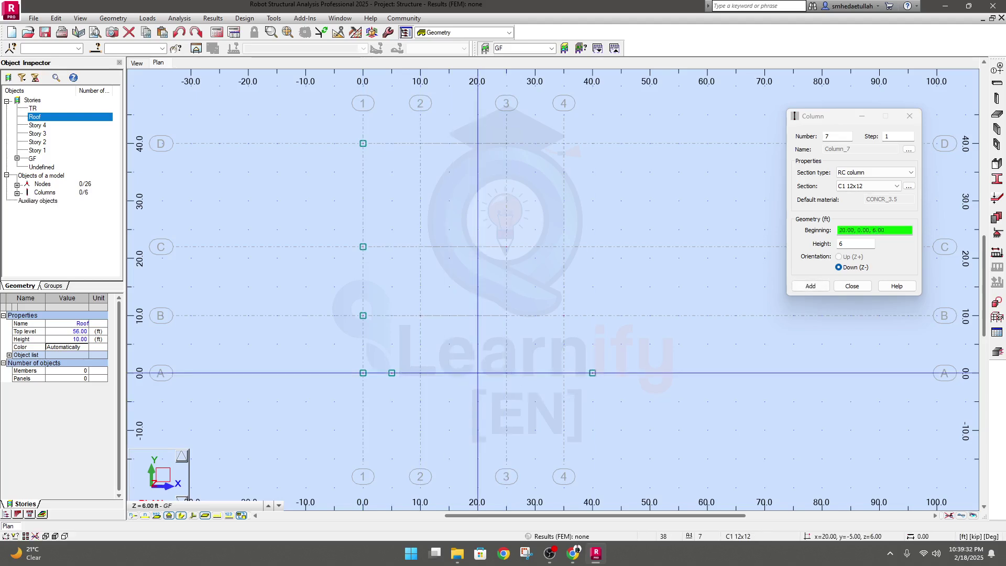
key(ctrl+z)
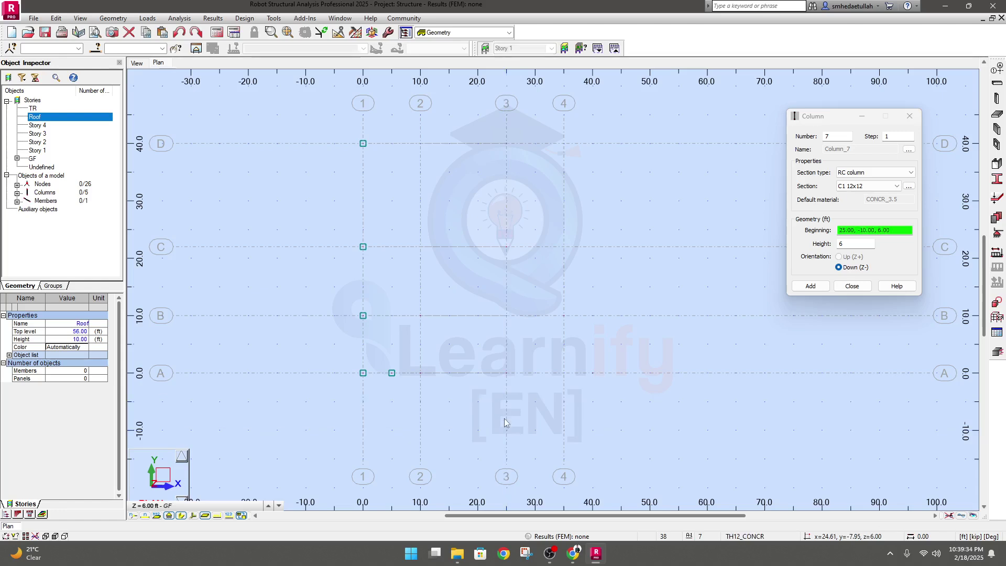
key(ctrl+z)
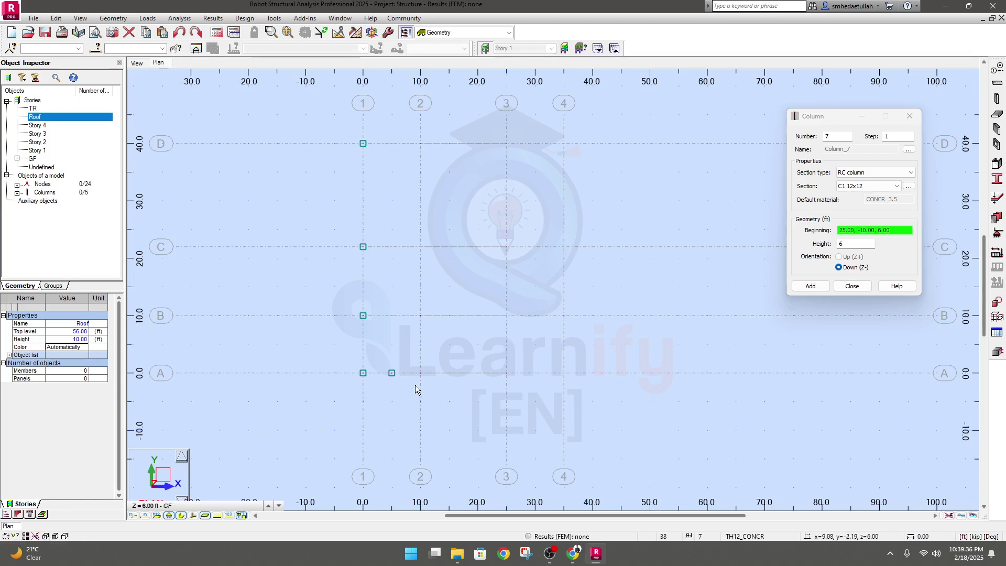
key(ctrl+z)
click(420, 372)
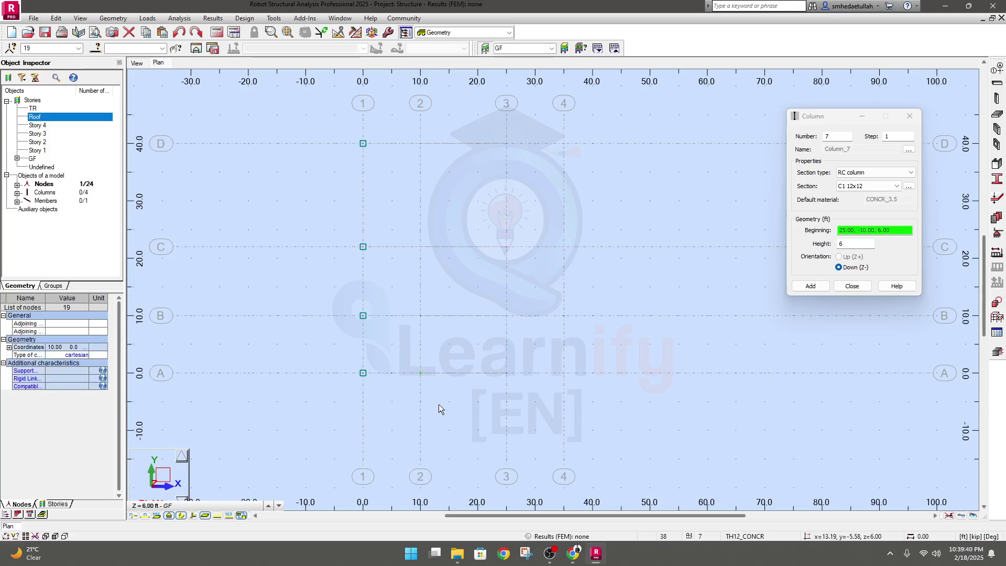
key(ctrl+z)
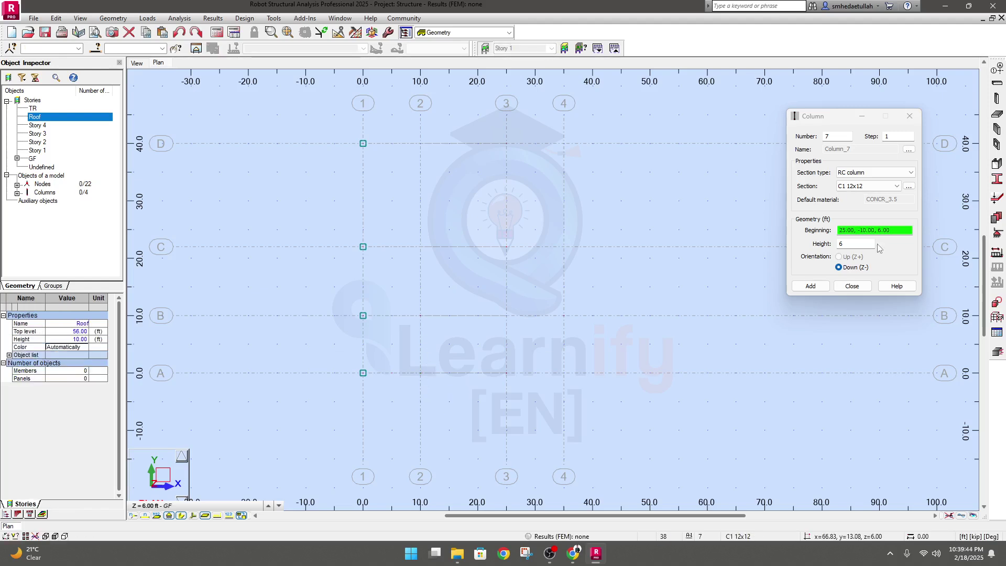
- Set the column height to 6 ft again and add a column beginning at 25.00, -10.00, 6.00
click(848, 244)
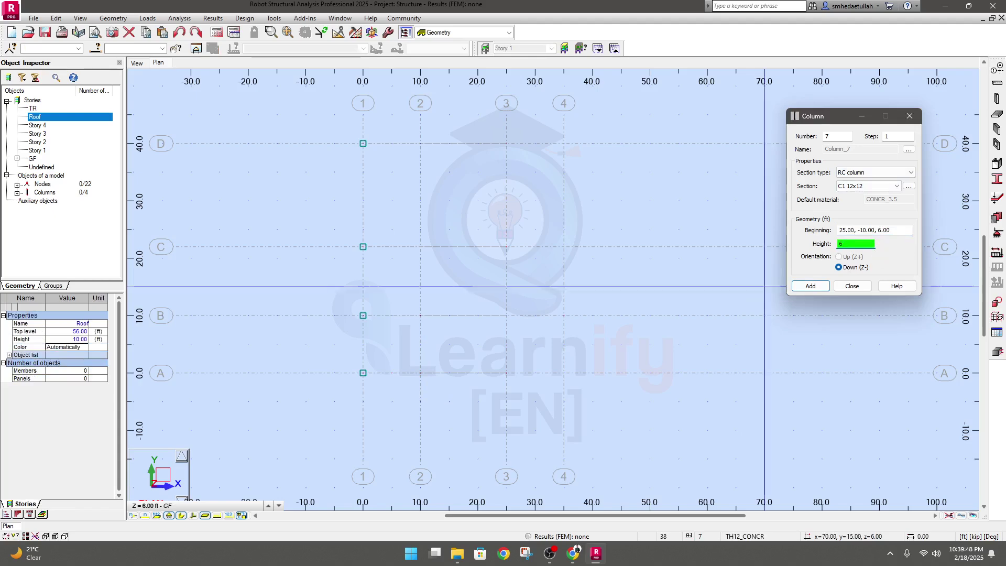
middle_drag(618, 317, 606, 317)
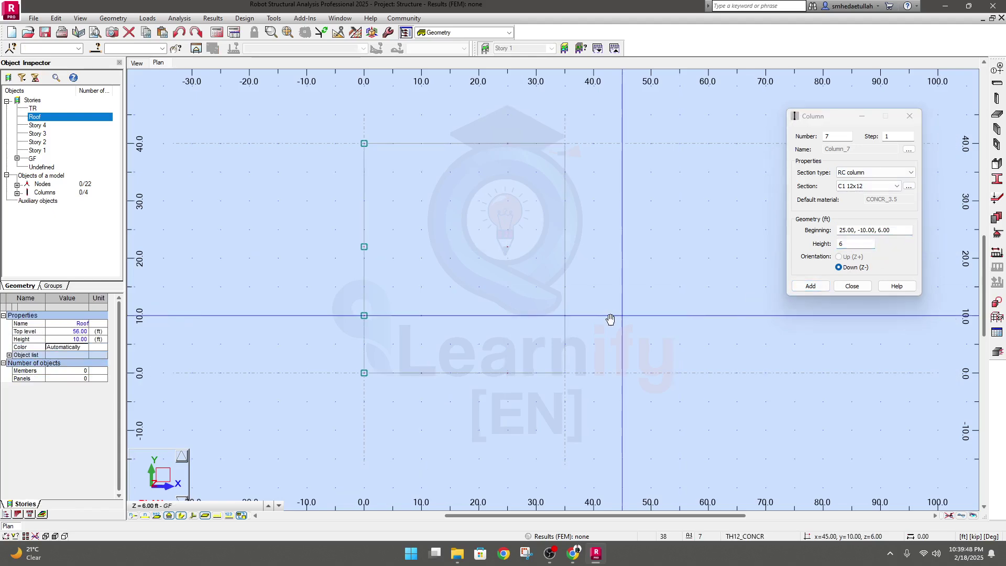
click(408, 373)
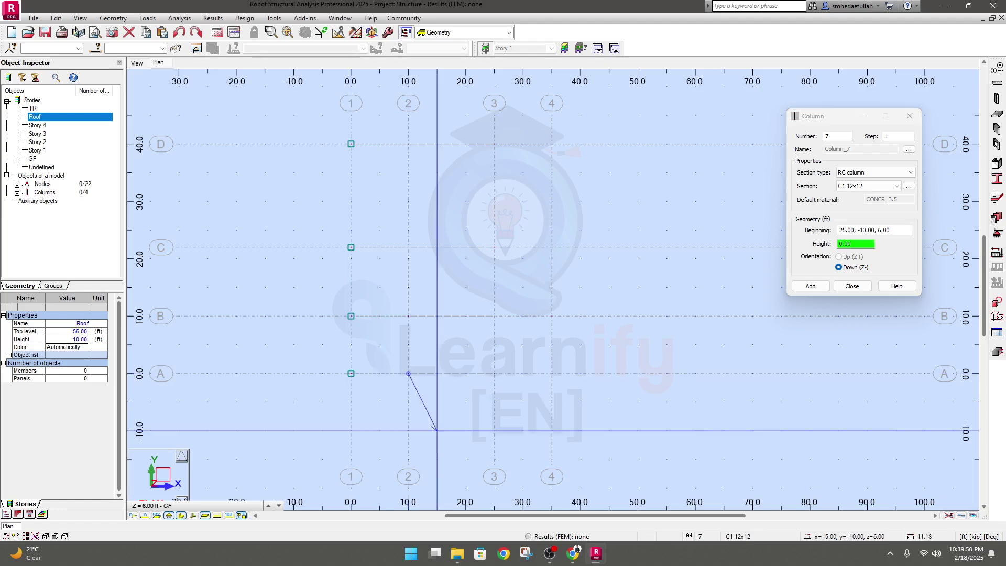
click(859, 244)
text(6)
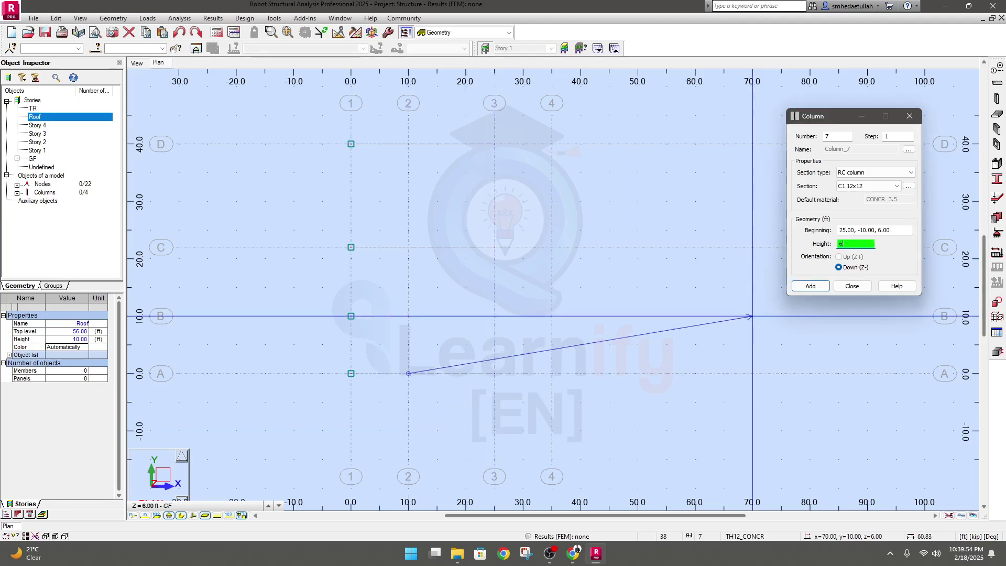
click(899, 228)
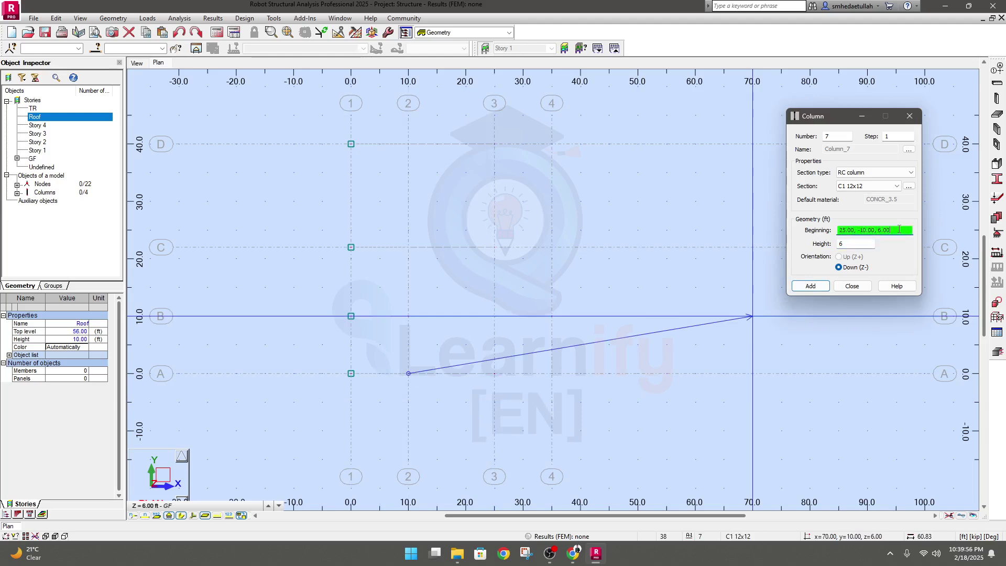
key(Return)
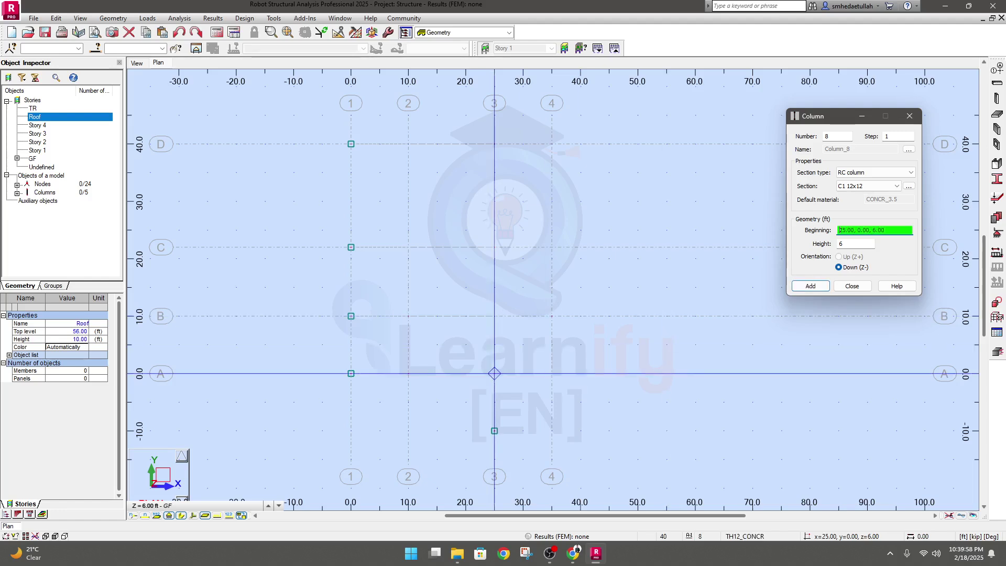
- Place C1 12x12 columns on grid line A at lines 2, 3 and 4, and on line 4 at lines B and C
click(408, 373)
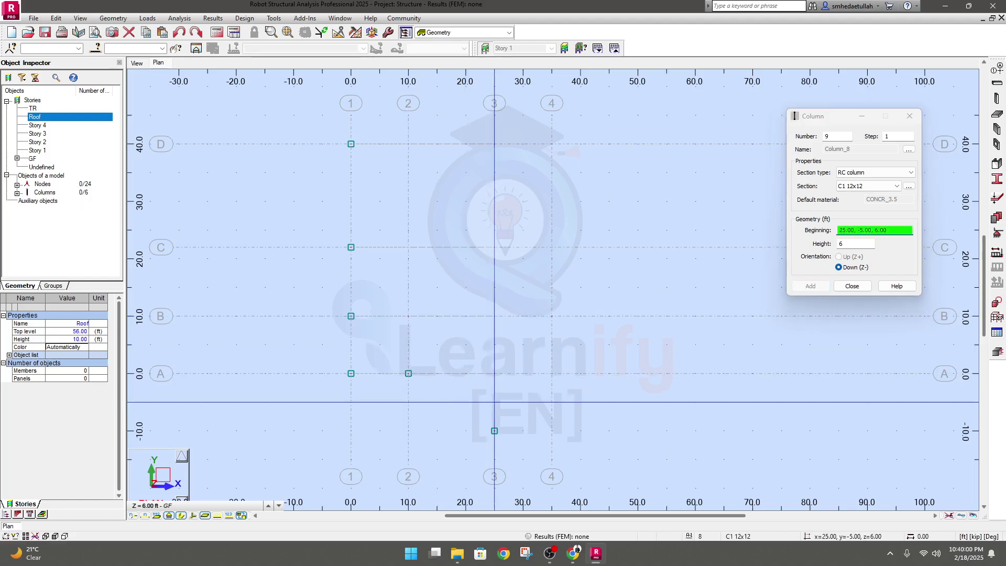
click(494, 373)
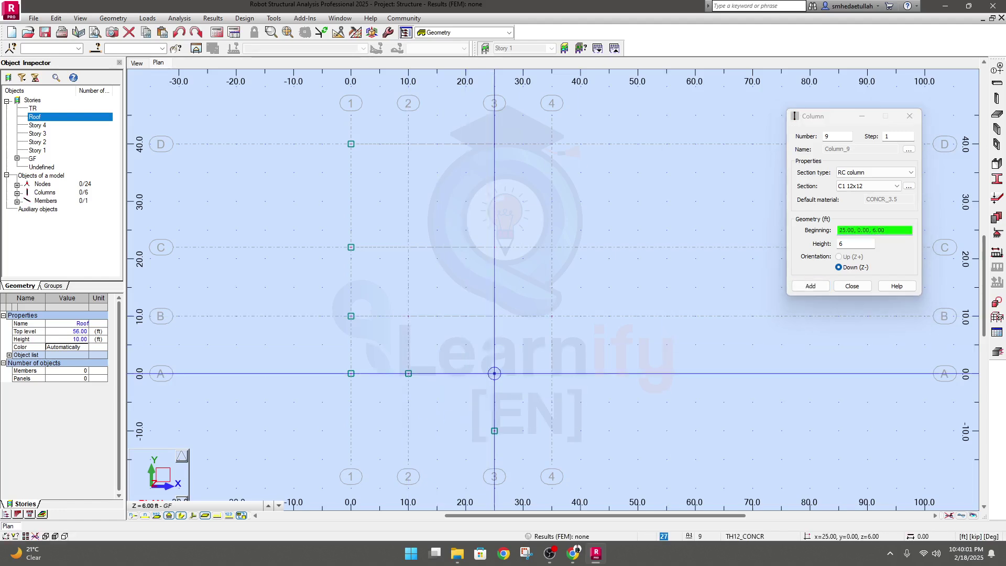
click(552, 373)
click(552, 316)
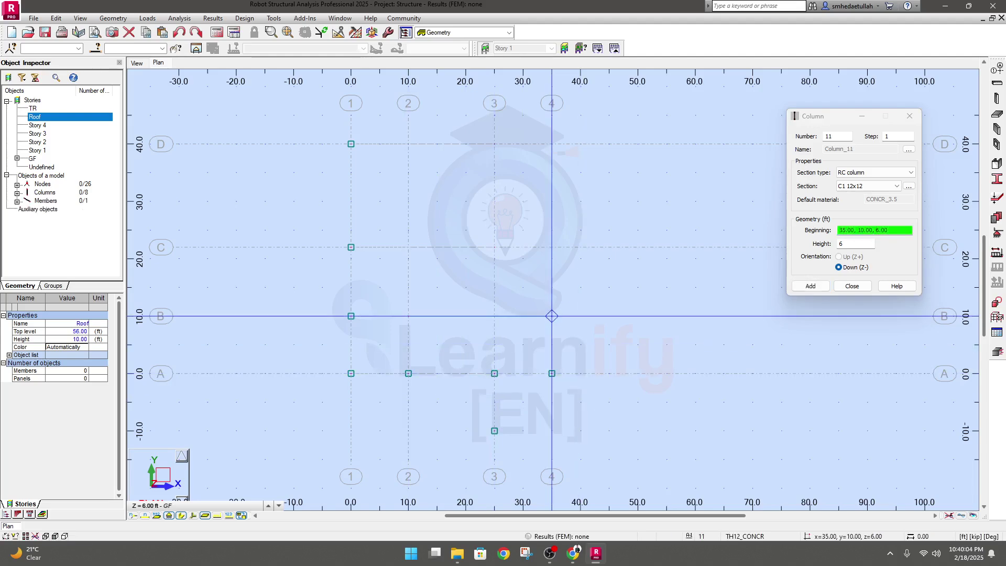
click(552, 247)
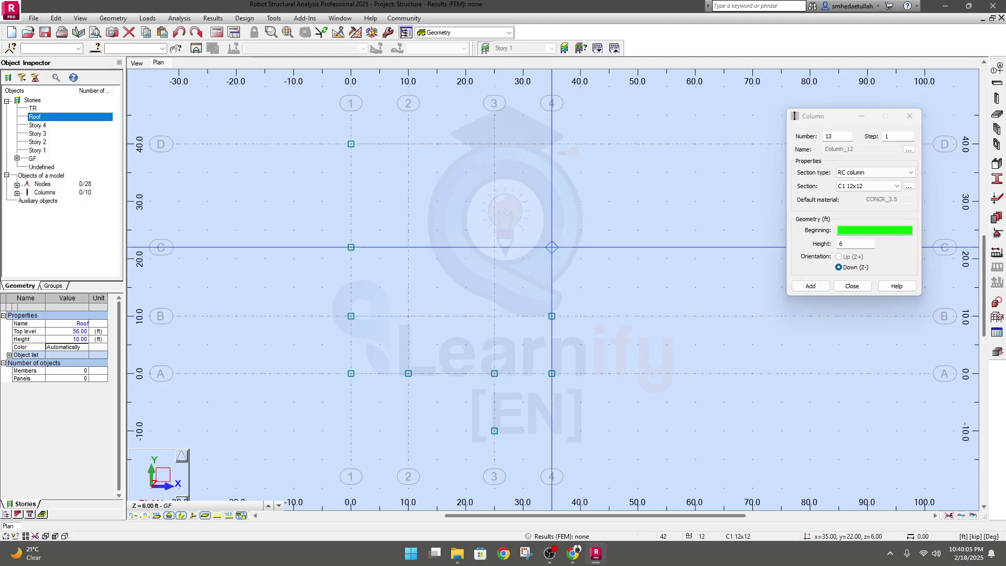
- Place C1 12x12 columns on grid line D at its intersections with lines 4, 3 and 2
click(552, 143)
click(494, 143)
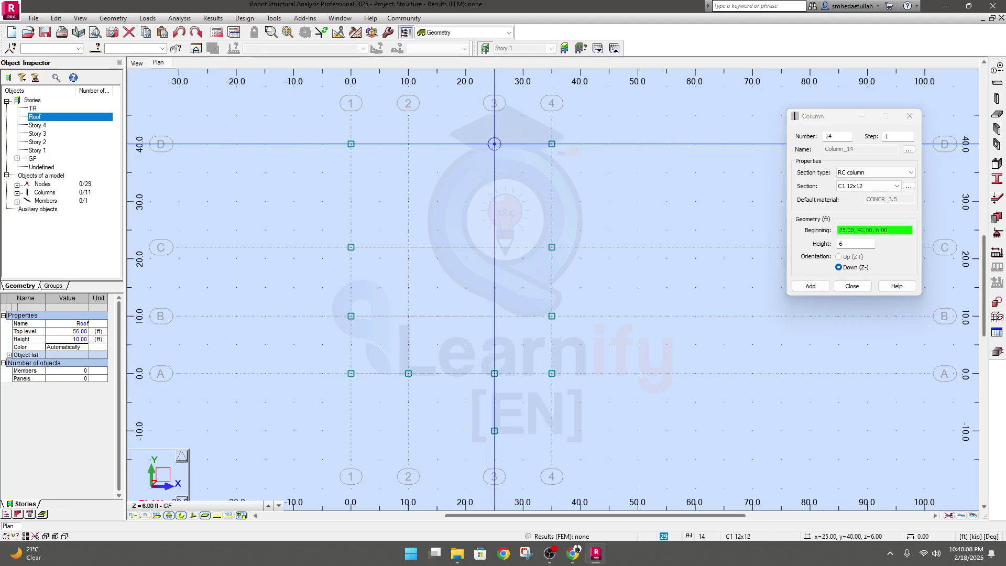
click(408, 143)
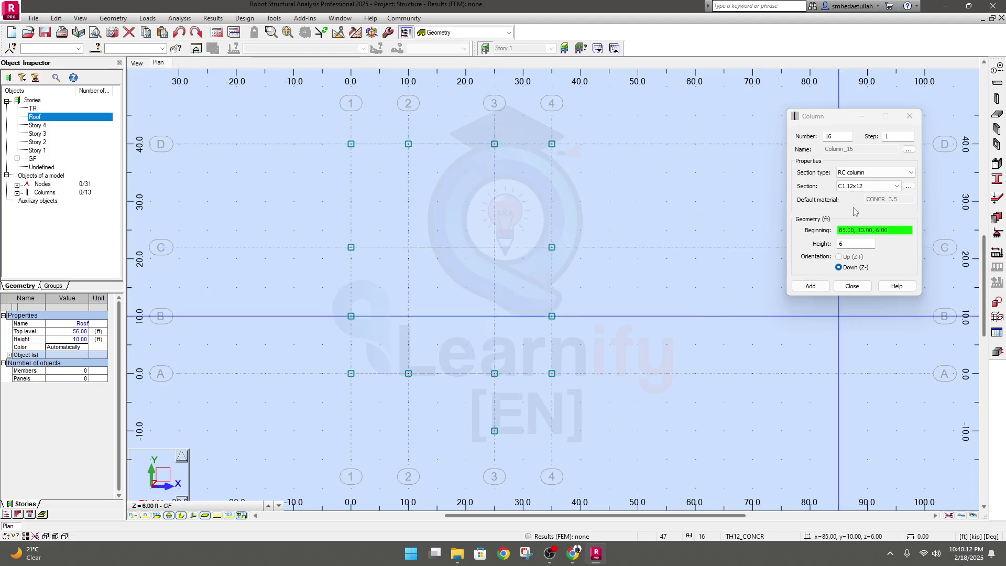
- Place C2 12x15 columns at the four interior intersections of grid lines 2 and 3 with lines C and B
click(855, 186)
click(851, 197)
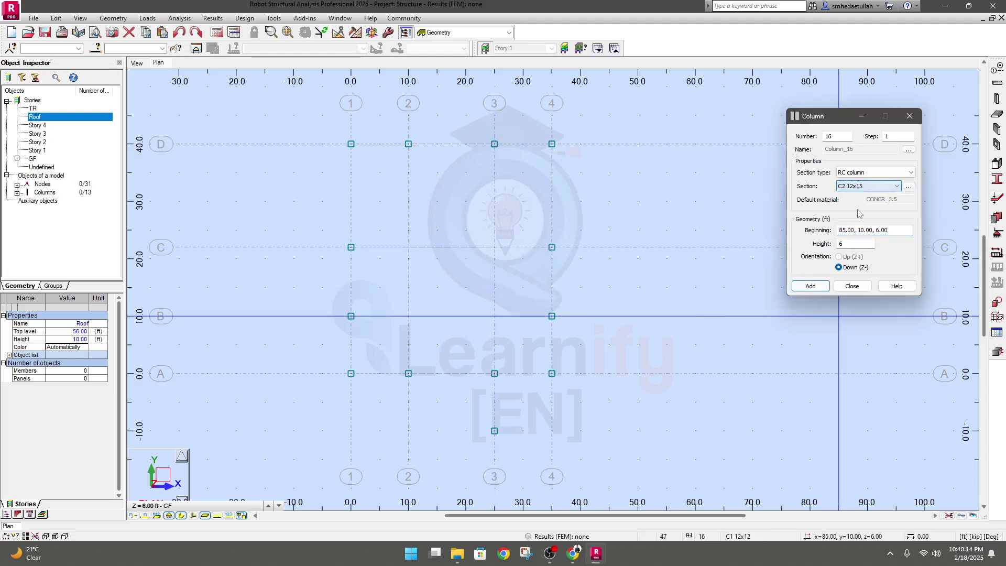
click(408, 247)
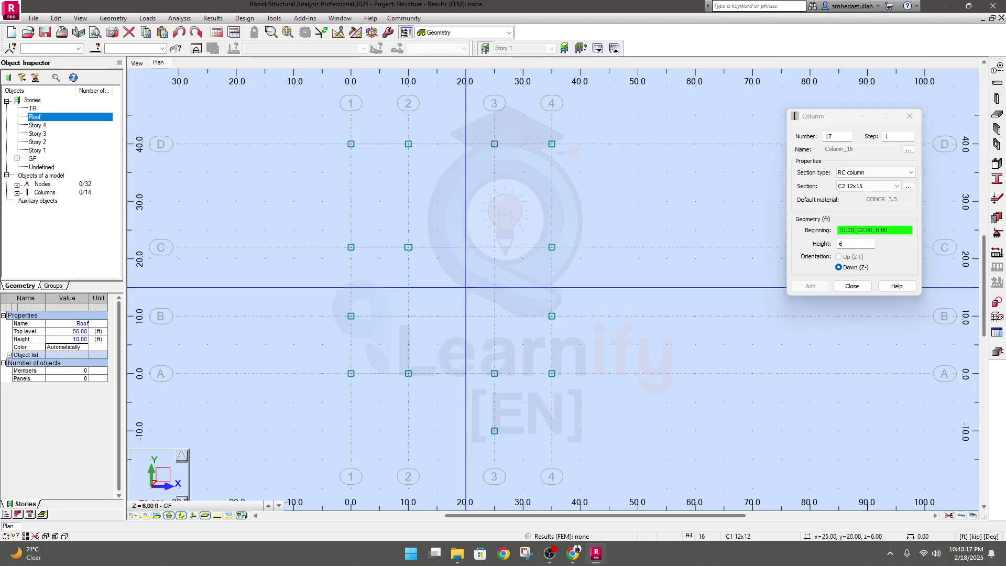
click(494, 247)
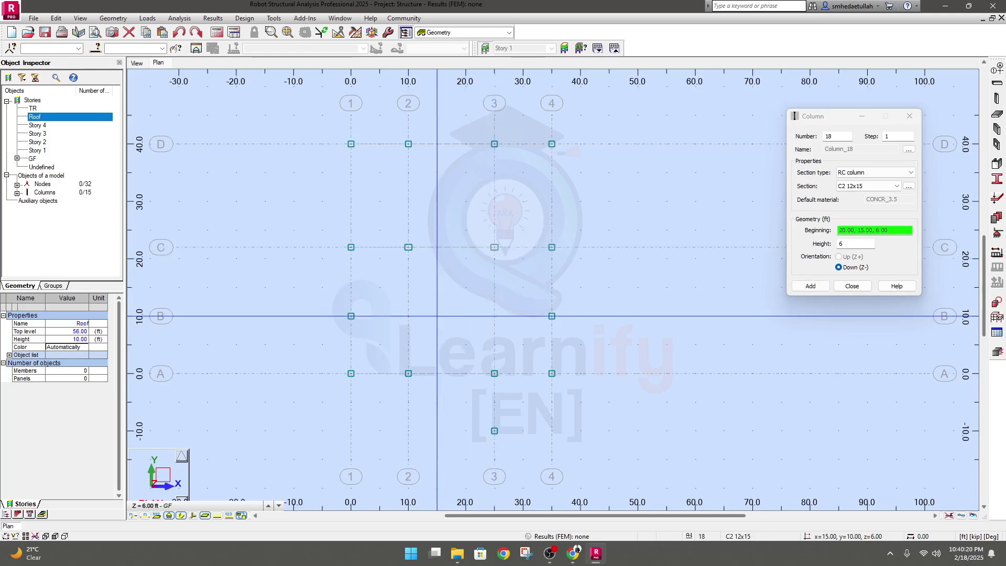
click(408, 316)
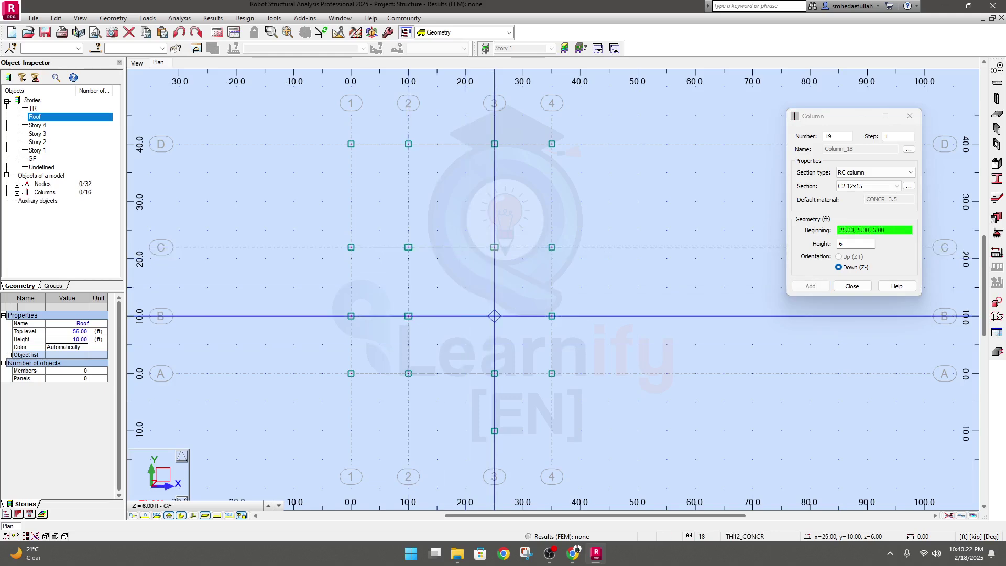
click(494, 316)
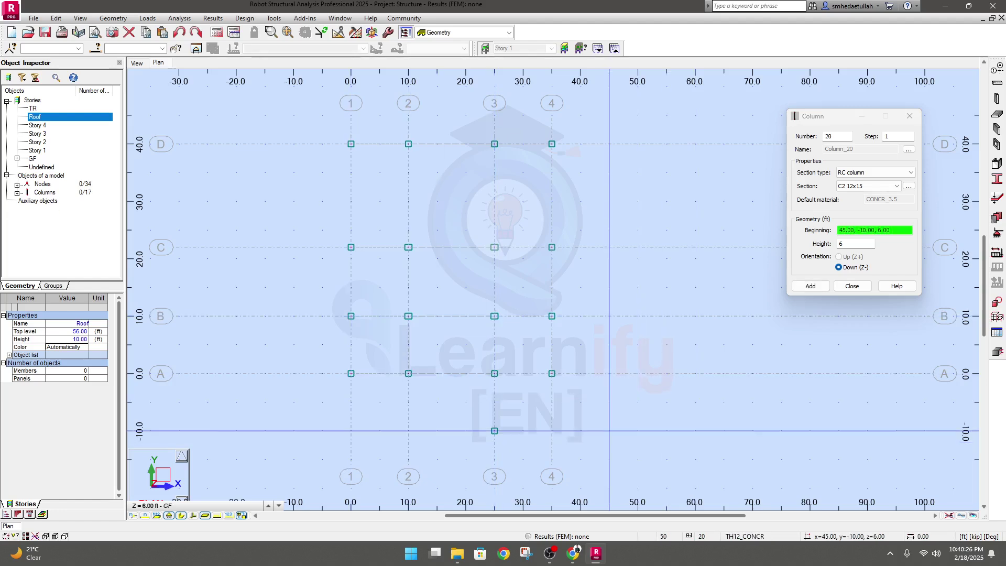
- Finish placing columns and delete the stray column on grid line 3 below line A
key(Escape)
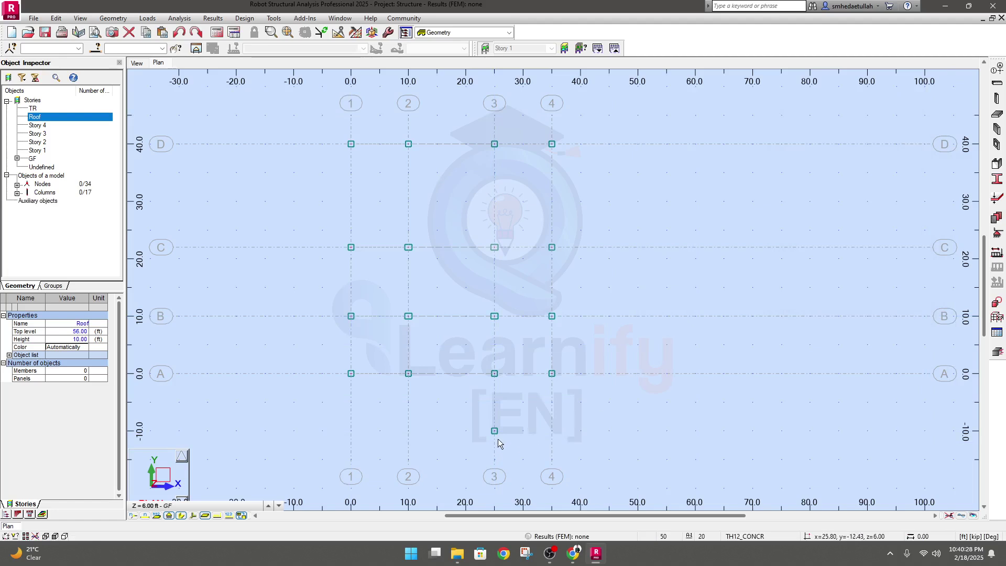
drag(466, 419, 519, 438)
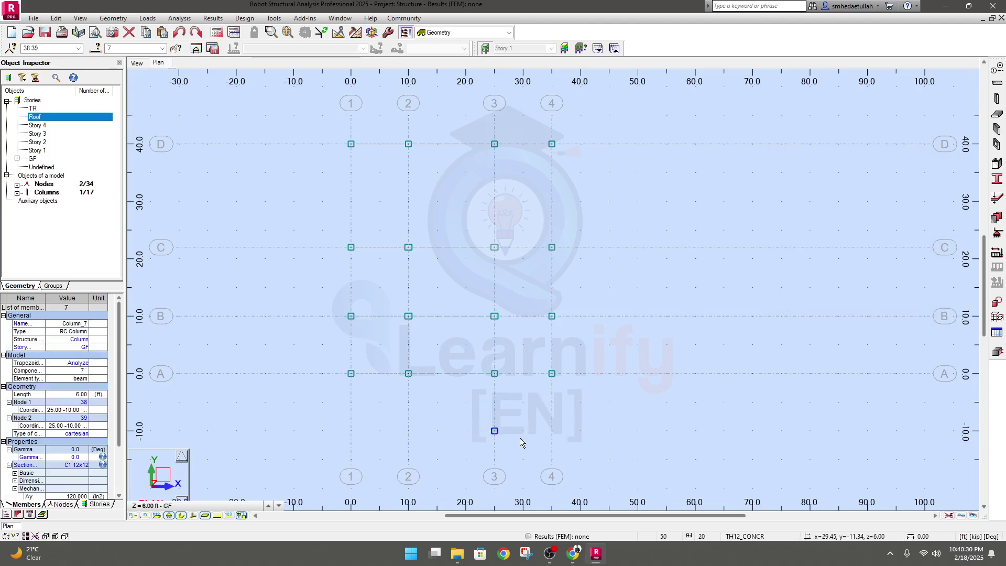
key(Delete)
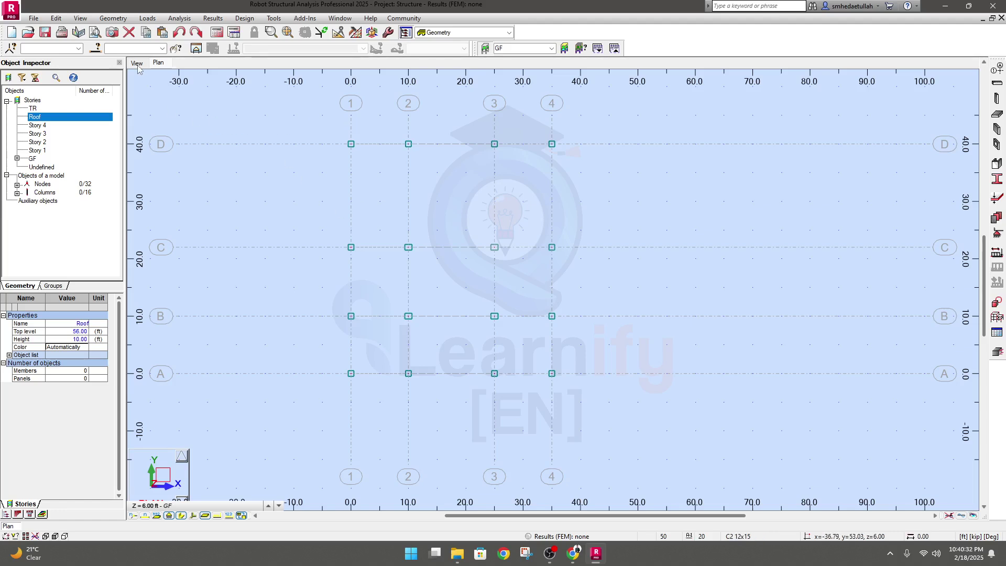
- Examine the placed C1 and C2 columns in 3D, and check the C2 section orientation in plan along grid line C
click(137, 63)
scroll(322, 406, up, 3)
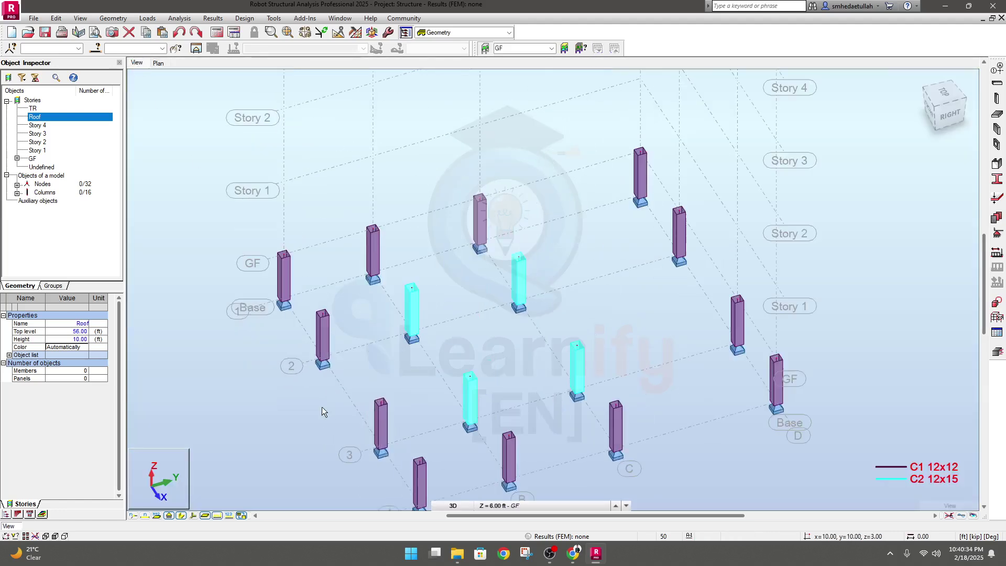
scroll(303, 415, down, 3)
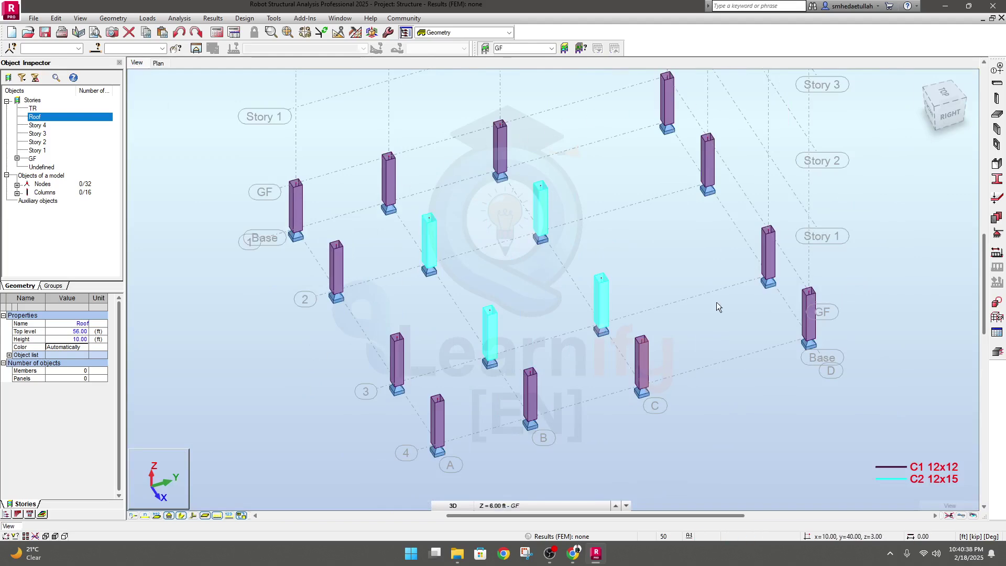
middle_drag(716, 307, 708, 309)
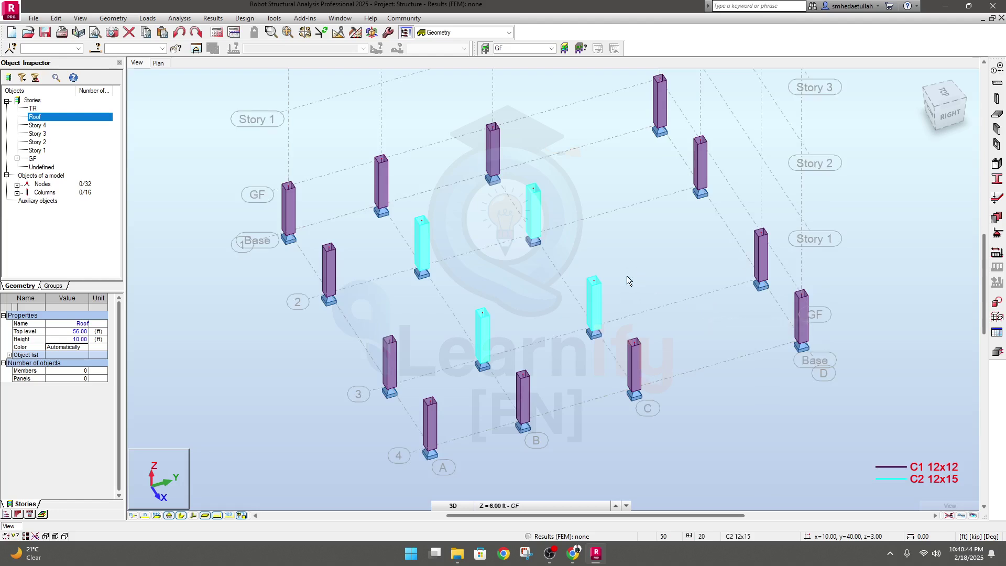
middle_drag(621, 265, 623, 271)
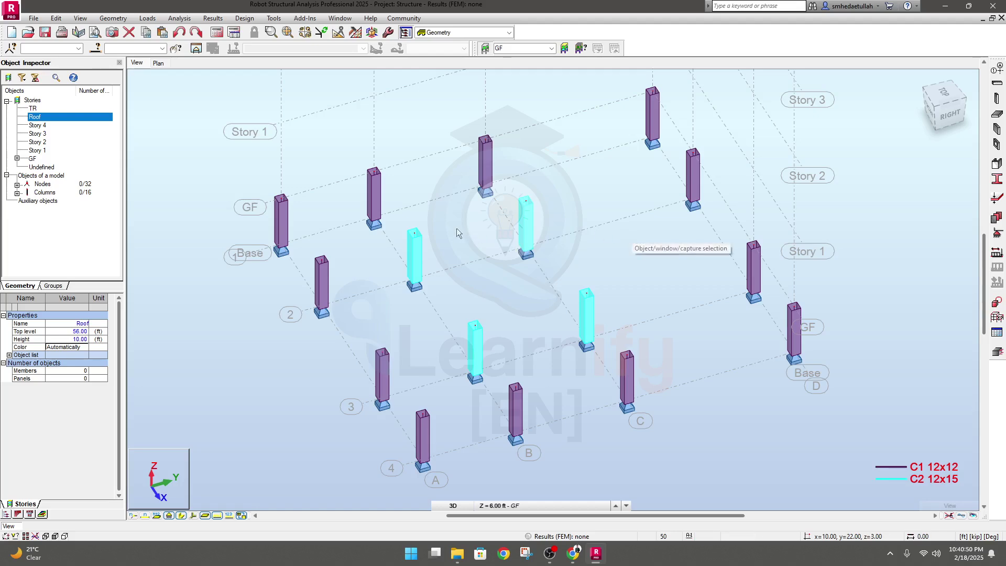
click(159, 63)
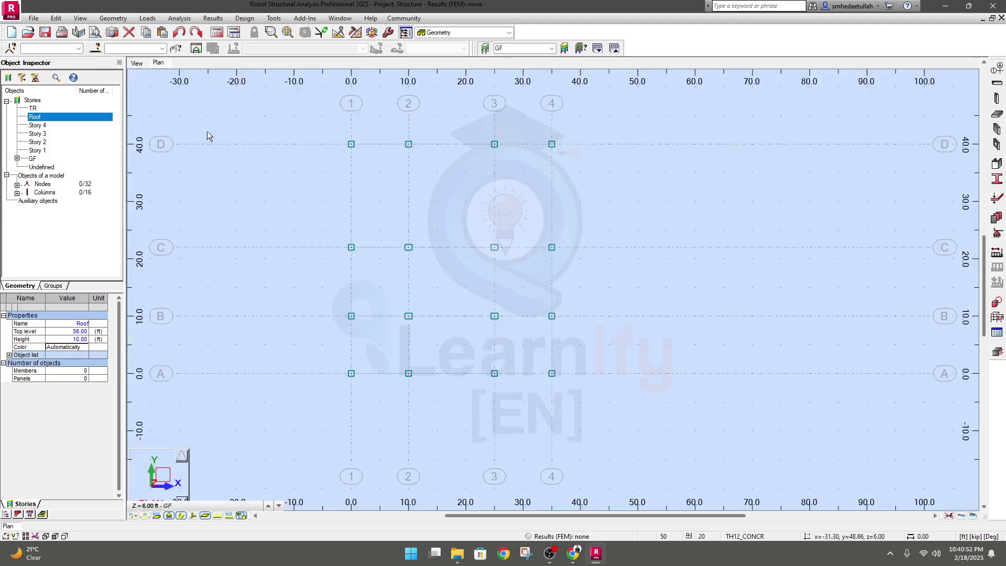
middle_drag(391, 185, 428, 259)
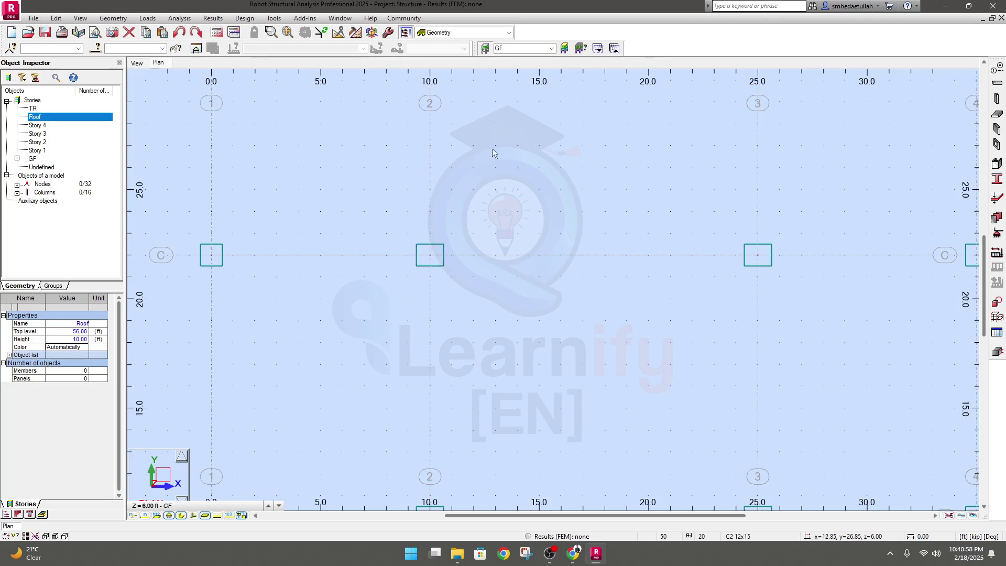
- Try a 90° copy rotation of the whole structure in the XY plane about 10.00, 22.00, 6.00, and undo it
click(337, 35)
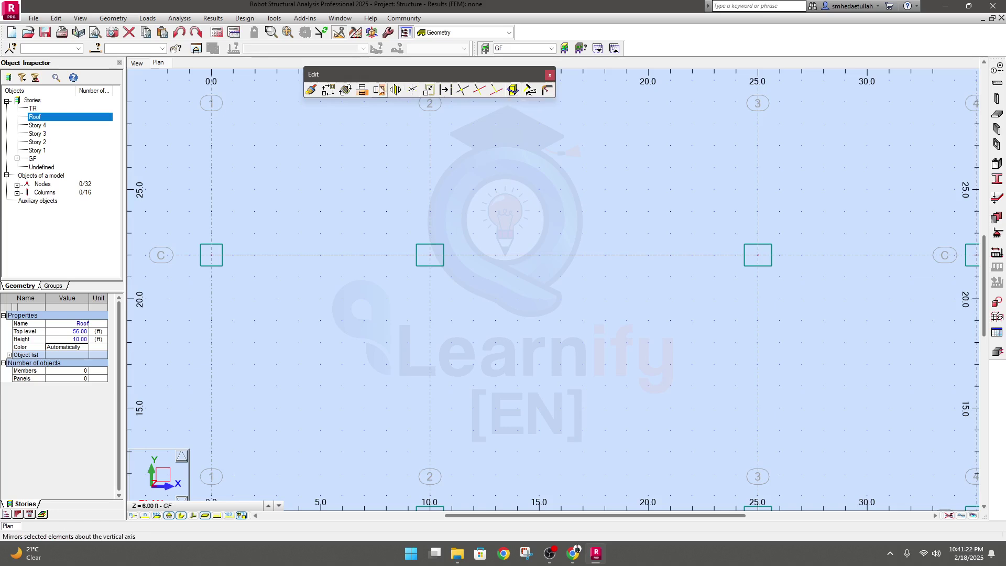
click(345, 91)
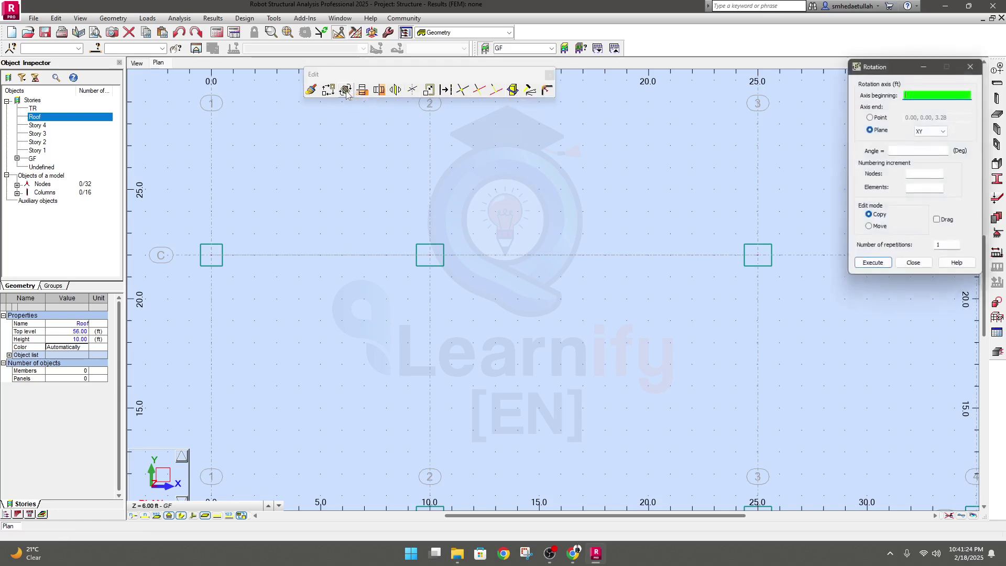
click(430, 255)
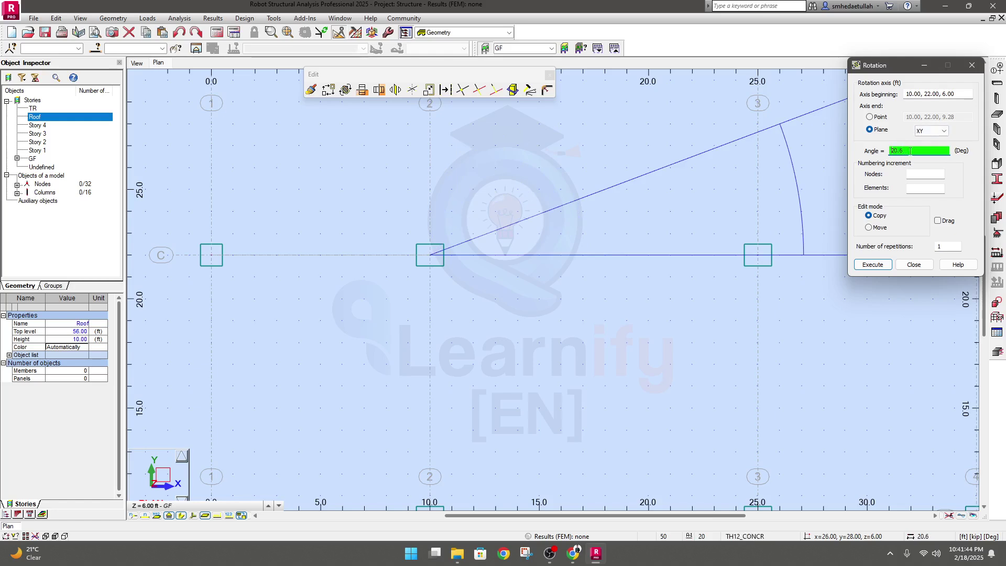
click(430, 145)
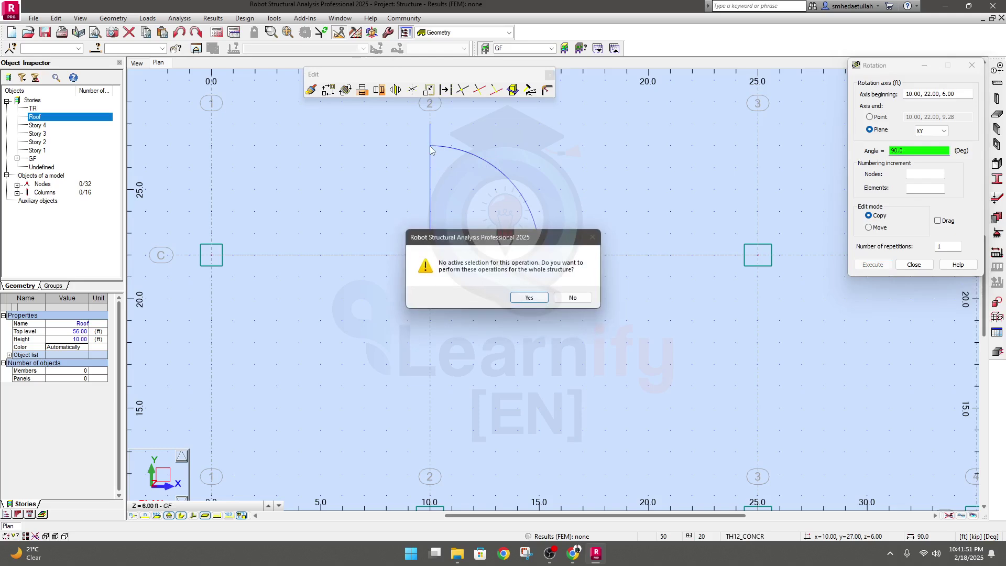
click(521, 295)
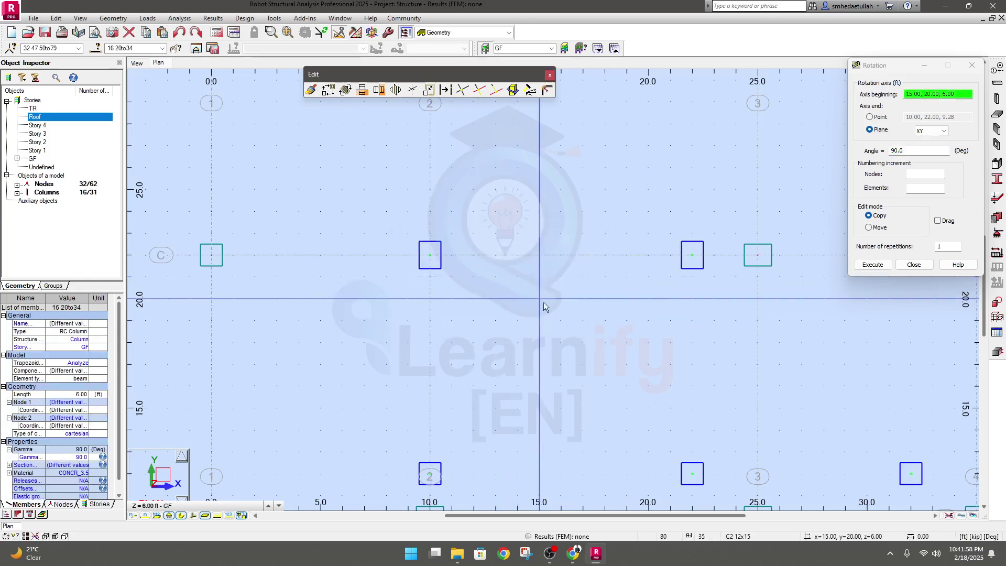
scroll(571, 303, down, 2)
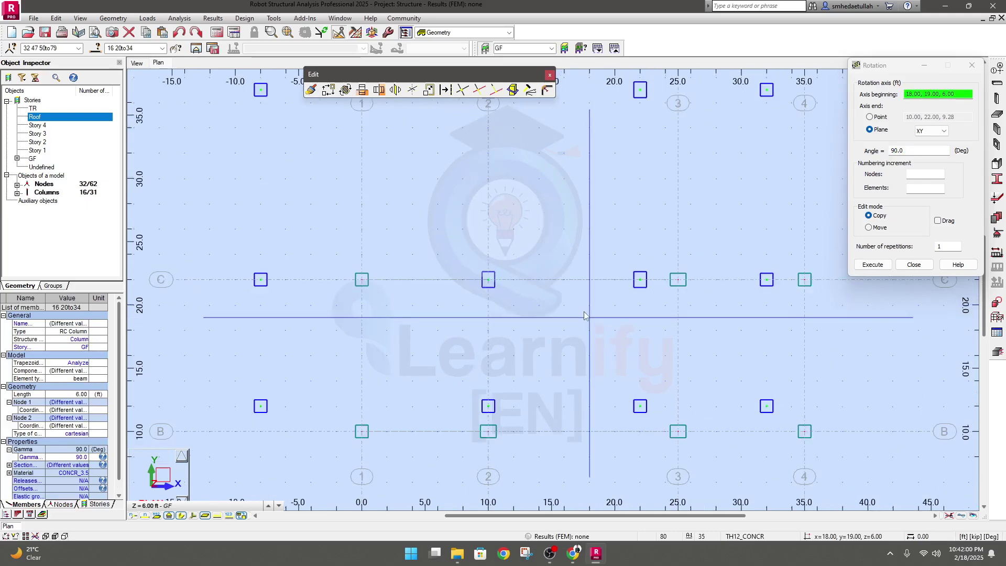
scroll(573, 322, down, 1)
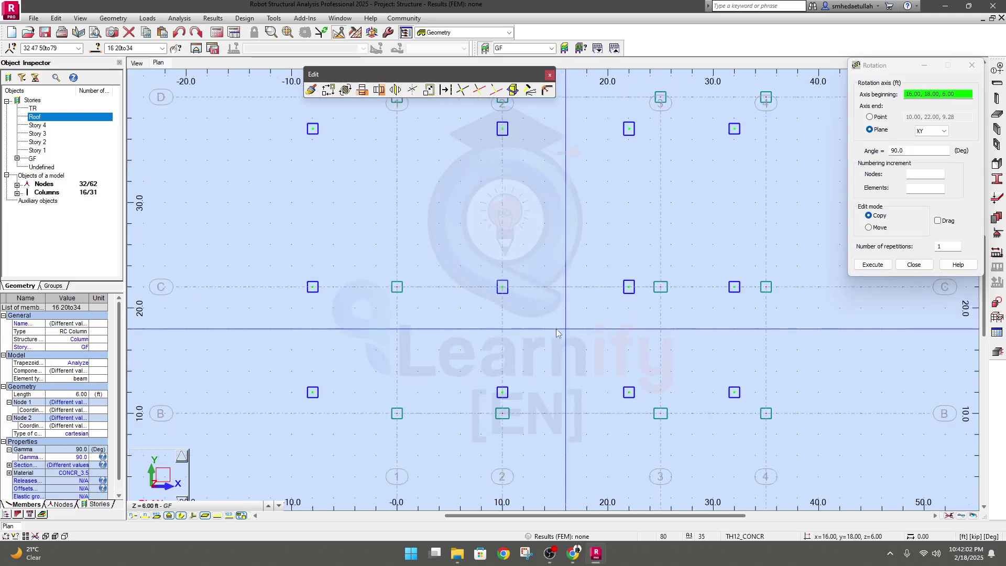
scroll(547, 309, down, 2)
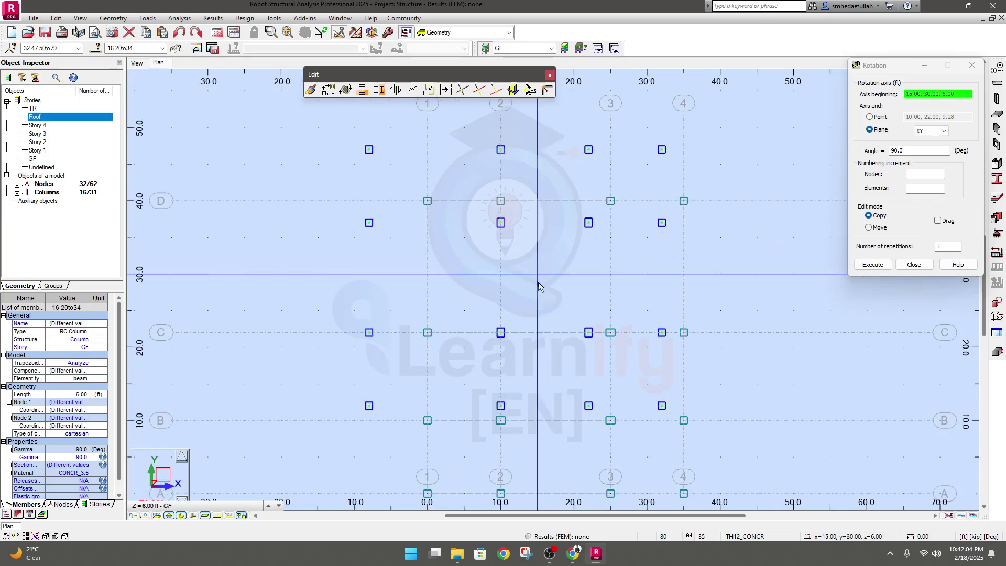
scroll(532, 275, down, 1)
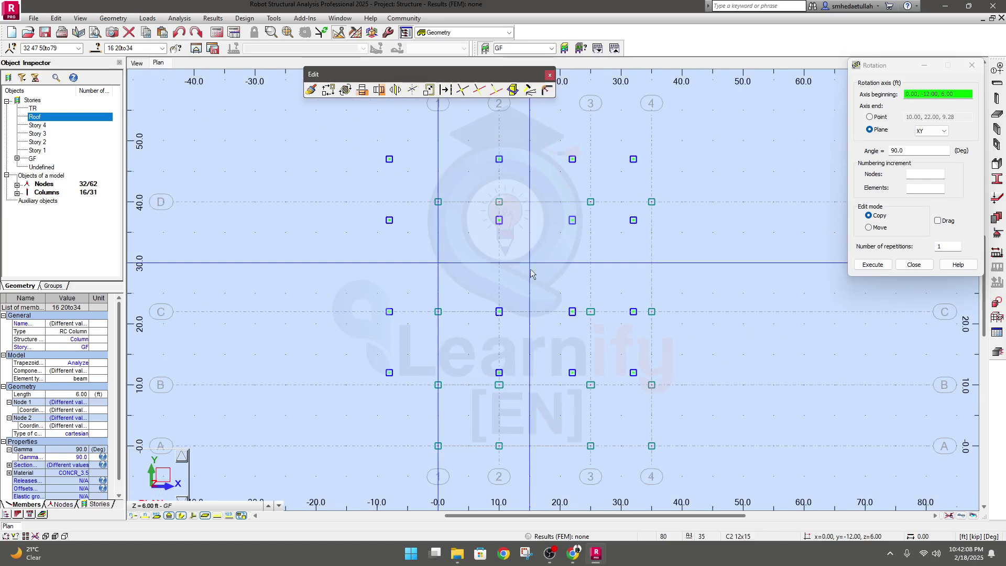
key(ctrl+z)
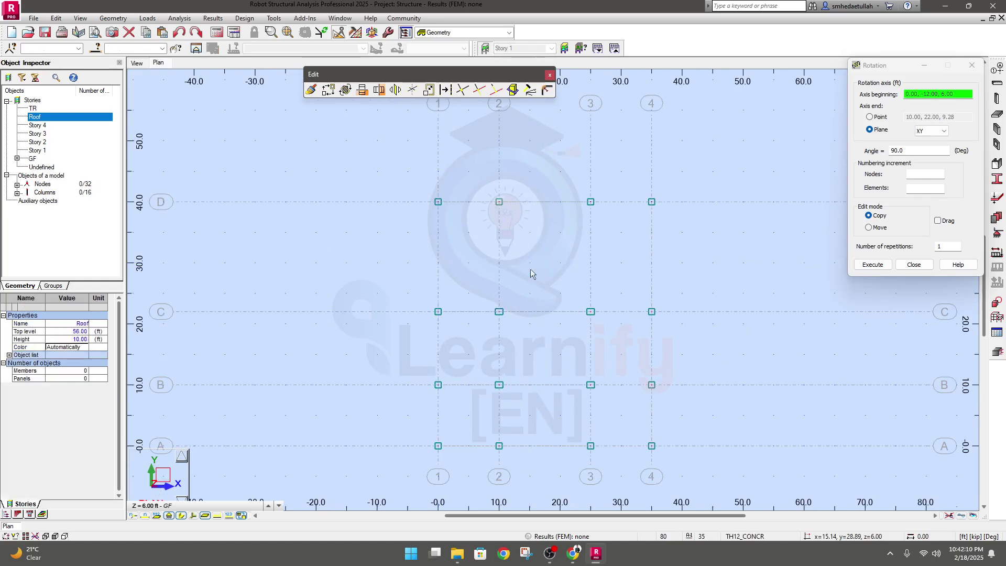
- Rotate a copy of the C2 column at lines 2 and C by 90° in the XY plane about 0.00, -12.00, 6.00
middle_drag(533, 290, 519, 287)
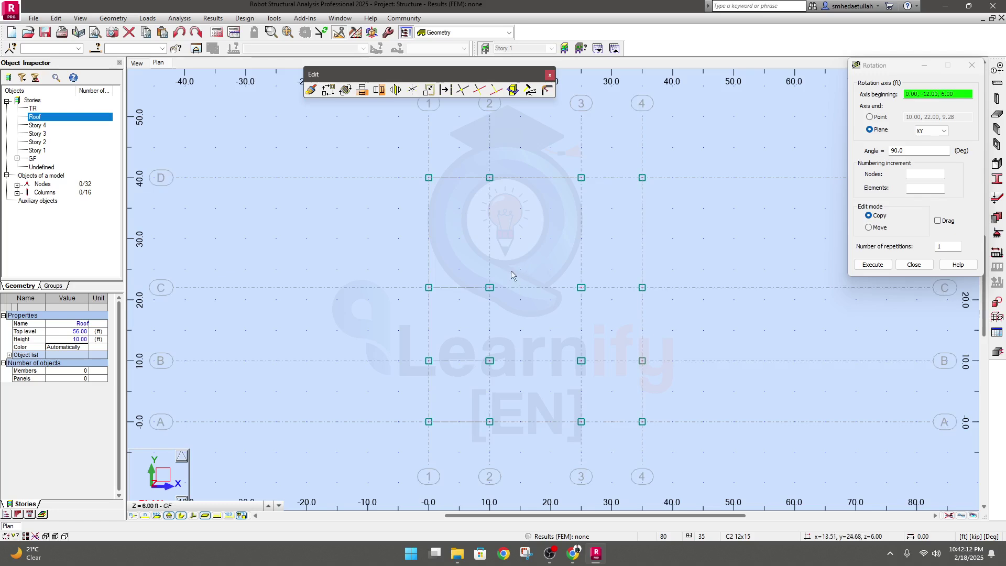
scroll(476, 326, up, 2)
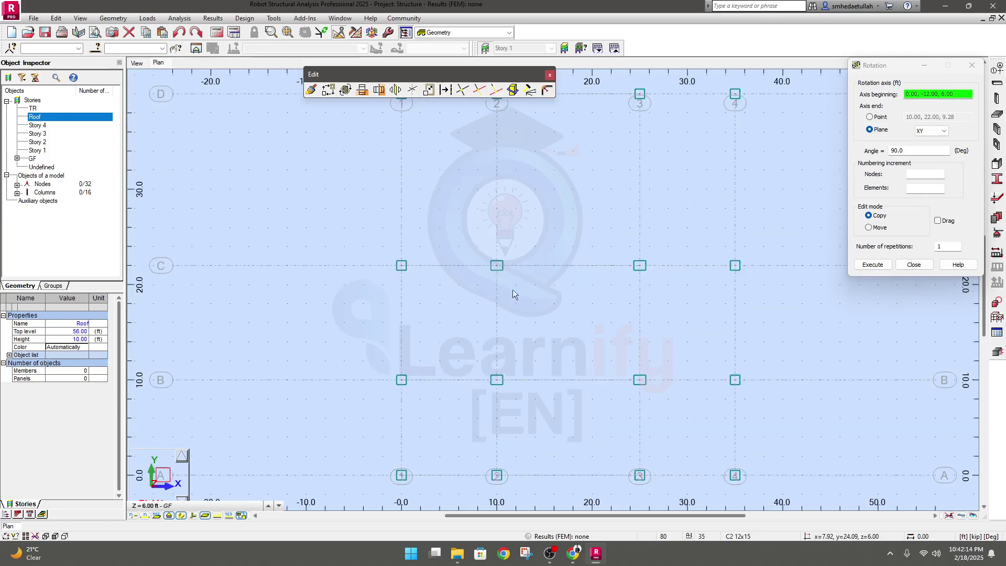
drag(477, 246, 515, 292)
mouse_move(515, 292)
middle_down()
mouse_move(523, 296)
mouse_move(514, 291)
middle_up()
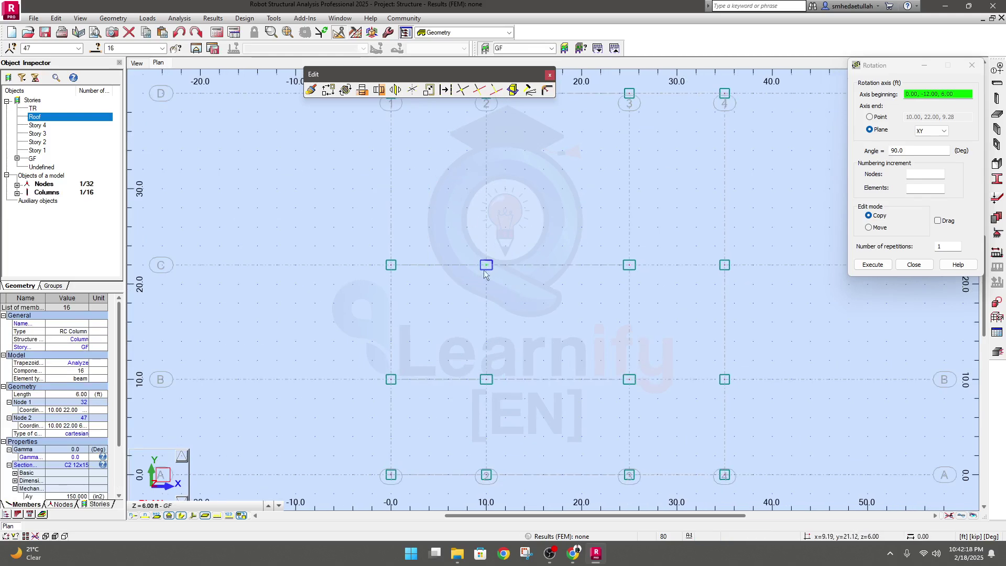
click(906, 152)
click(936, 150)
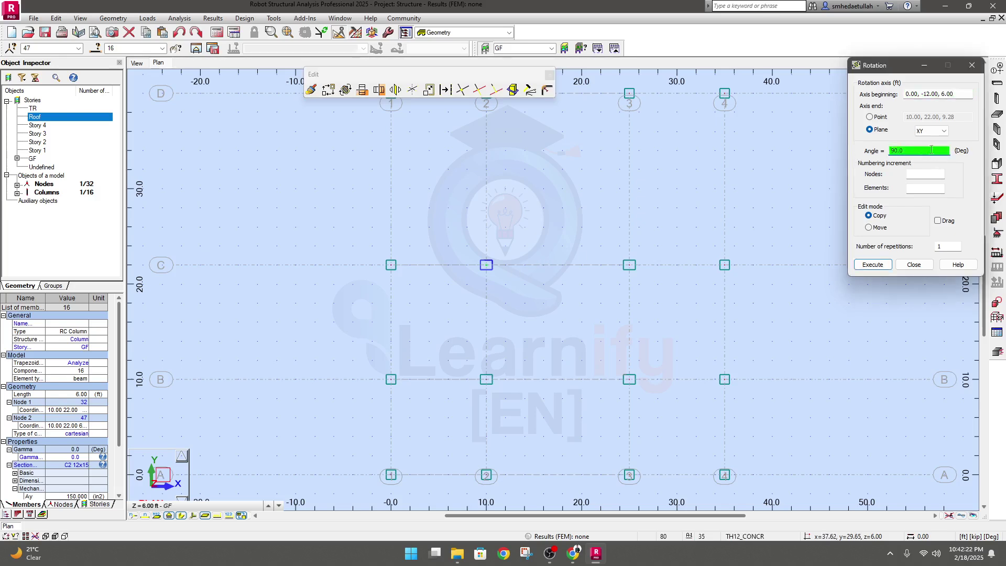
click(874, 264)
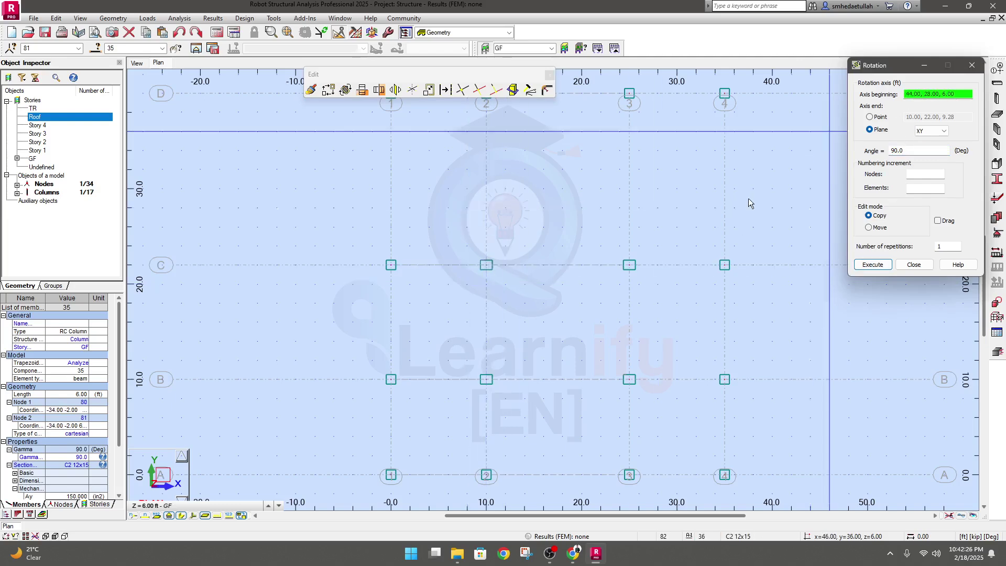
click(486, 264)
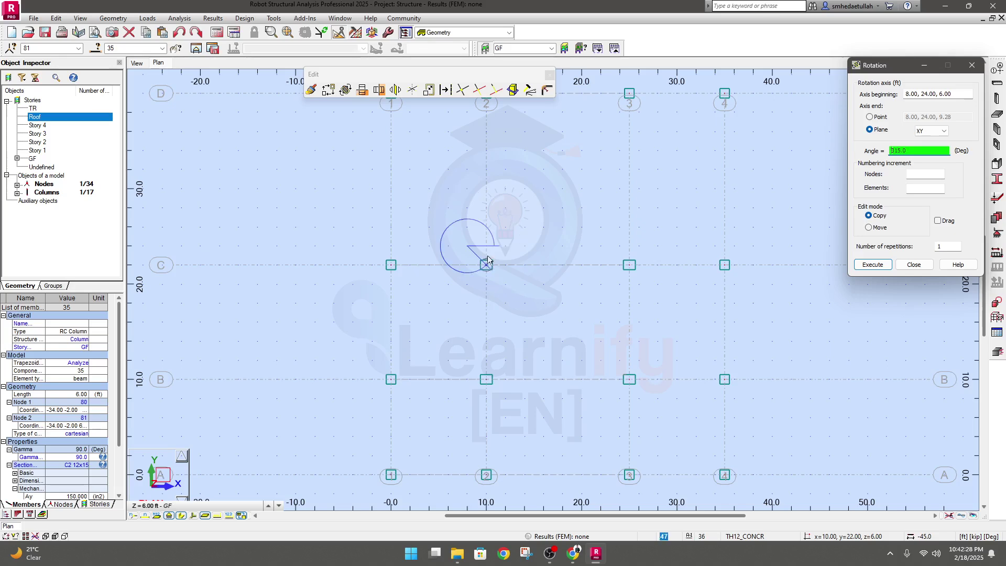
key(Escape)
- Rotate the C2 column at lines 2 and C by 45° in the XY plane about 10.00, 22.00, 6.00
drag(460, 249, 503, 286)
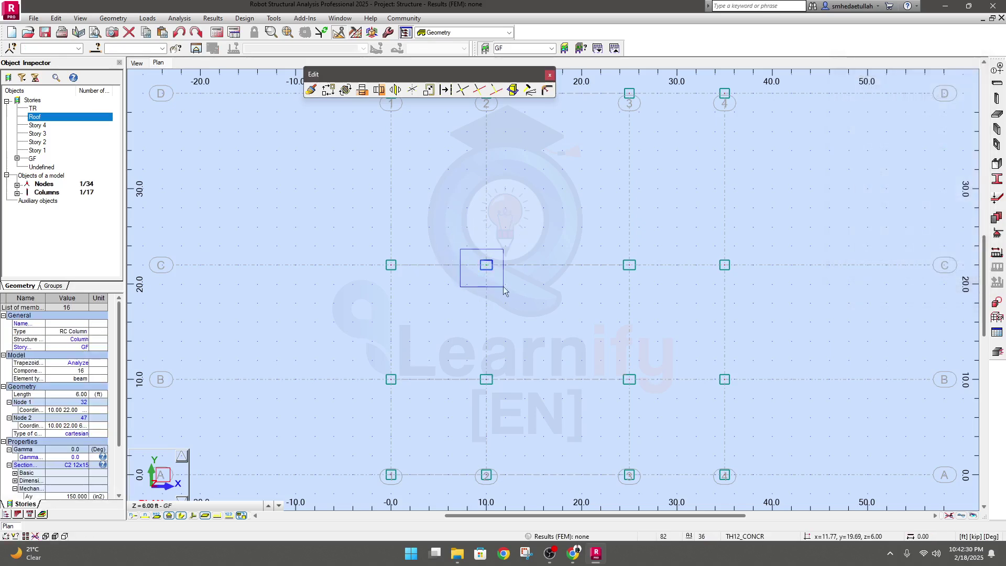
click(345, 91)
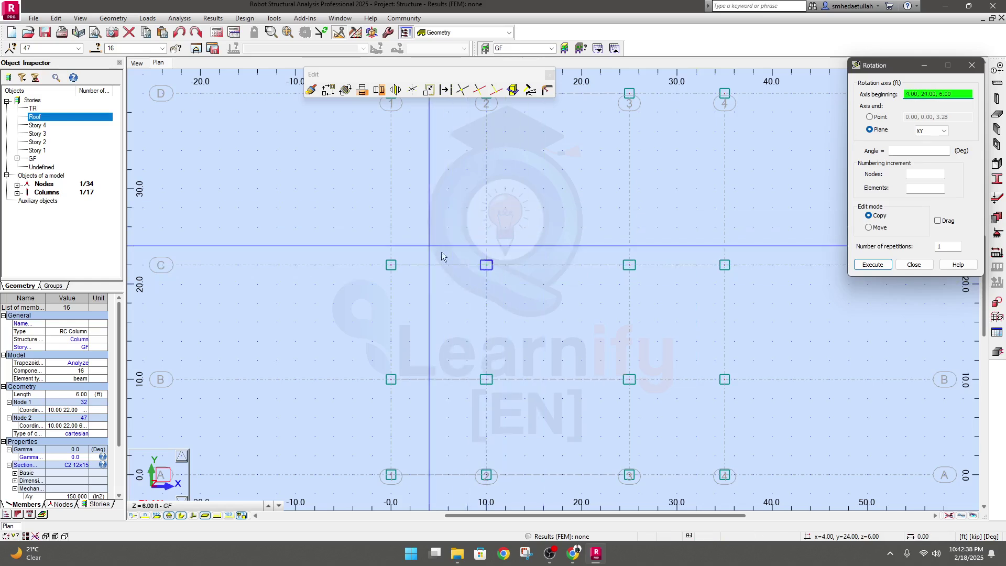
click(487, 265)
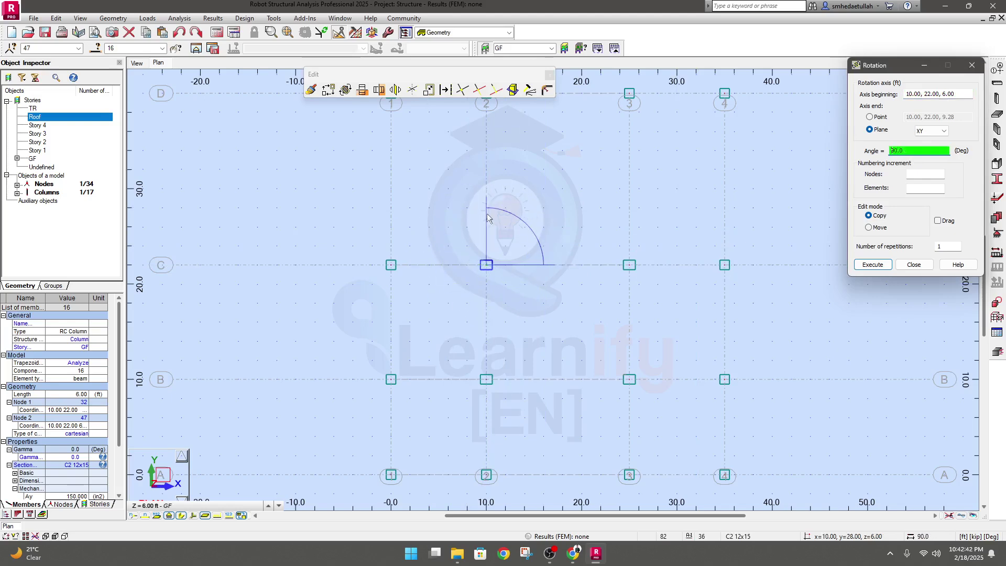
click(541, 207)
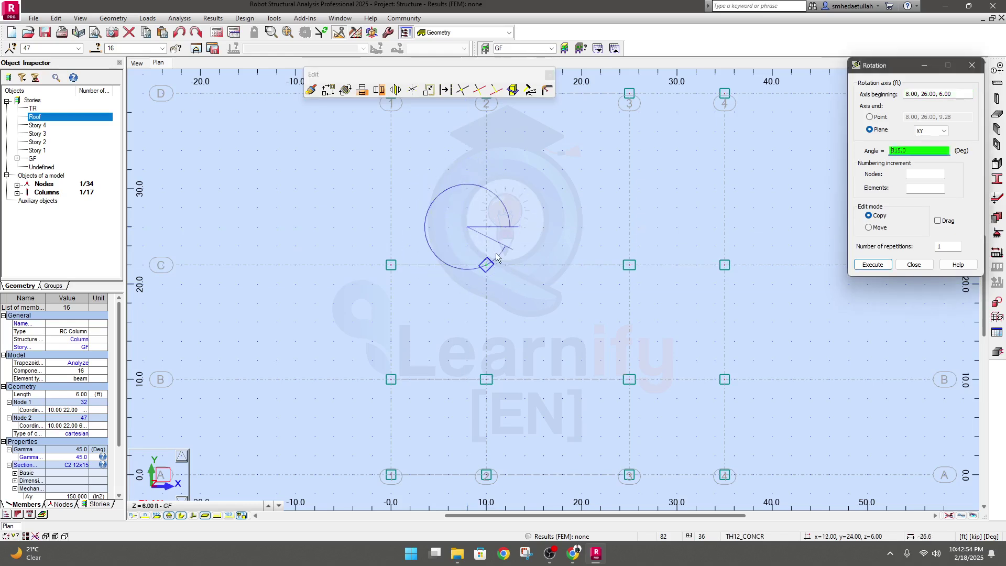
key(Escape)
- Rotate the C2 column at lines 2 and C by another 45° about its own centre, and finish the rotation with nothing selected
drag(508, 246, 451, 288)
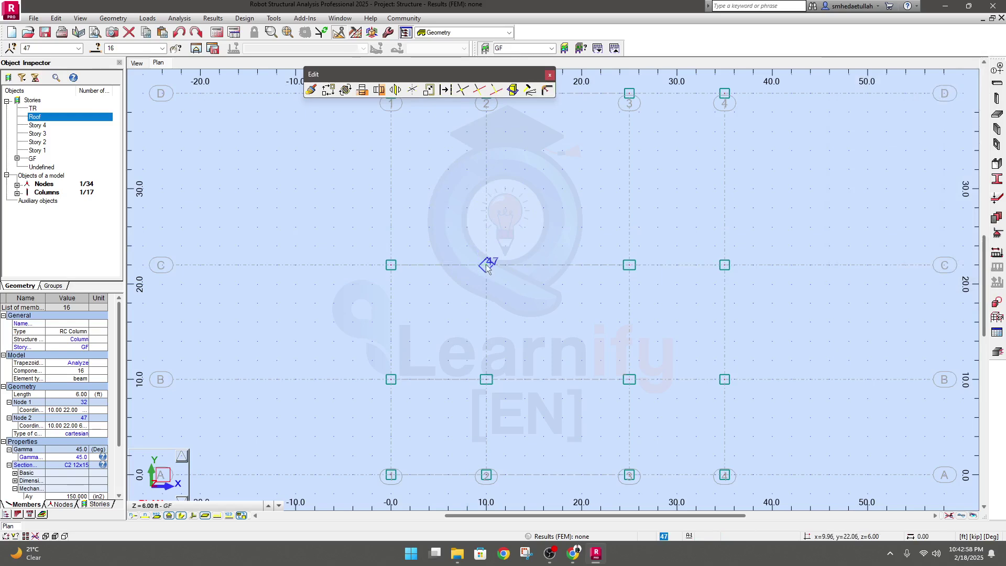
click(346, 90)
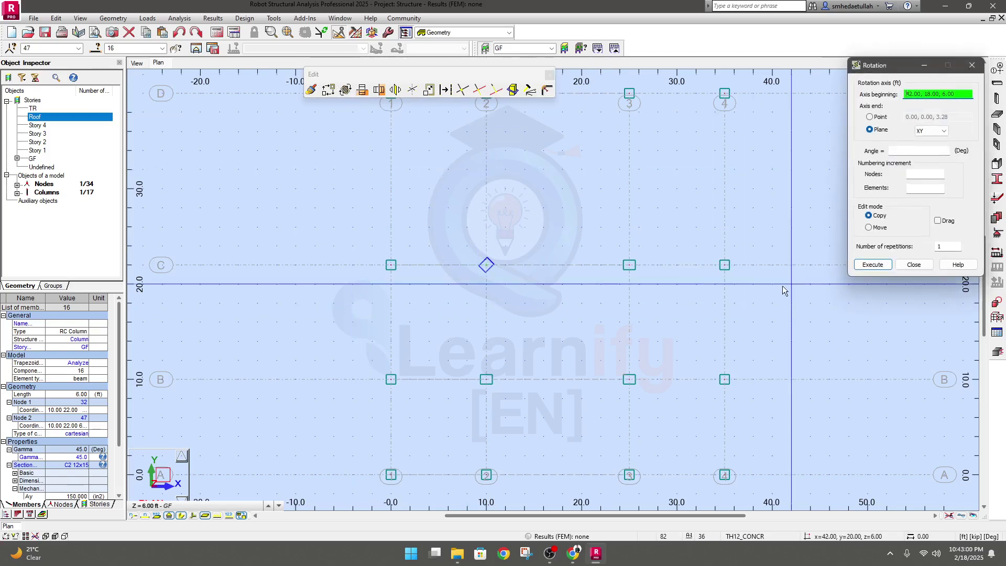
click(486, 266)
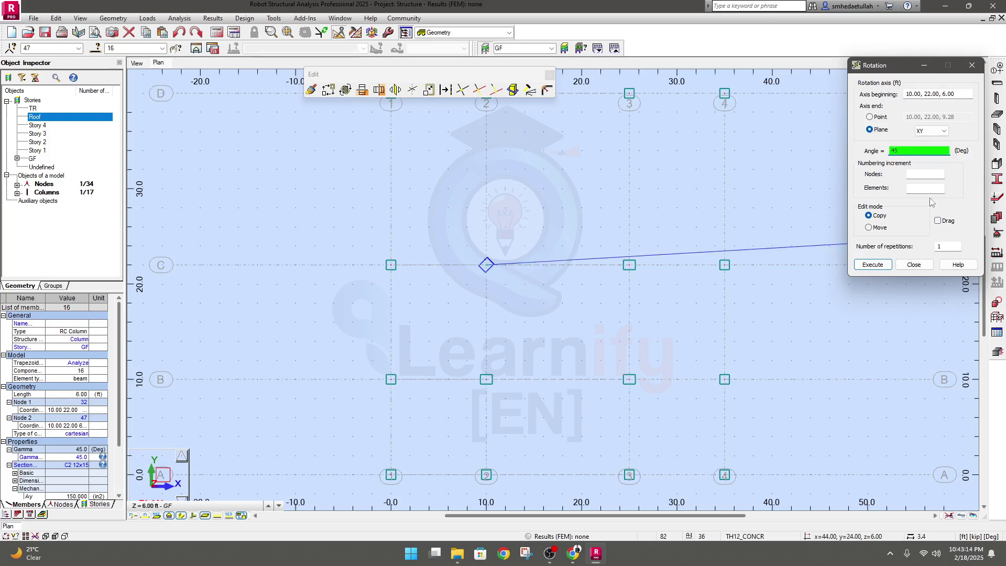
click(874, 266)
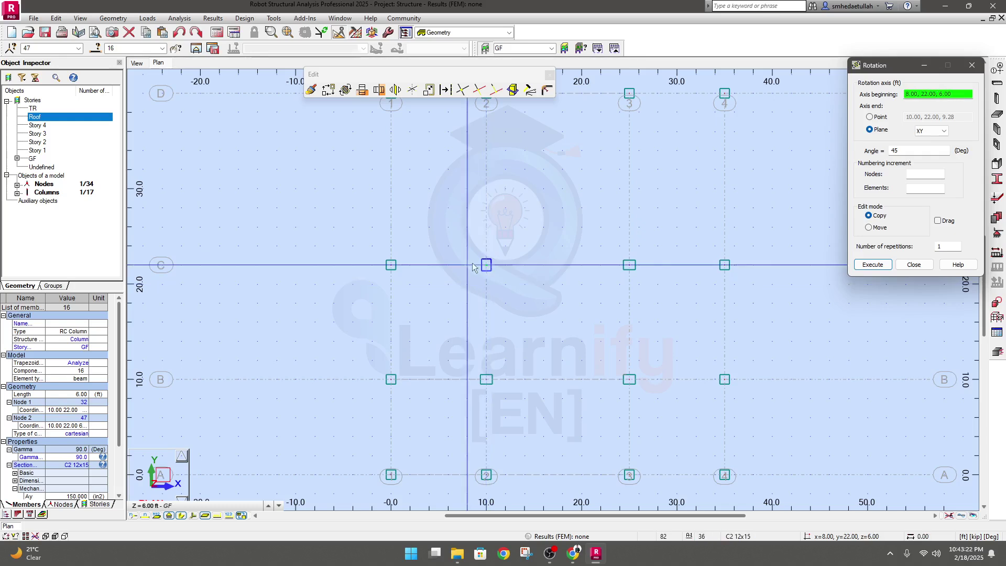
scroll(513, 283, down, 3)
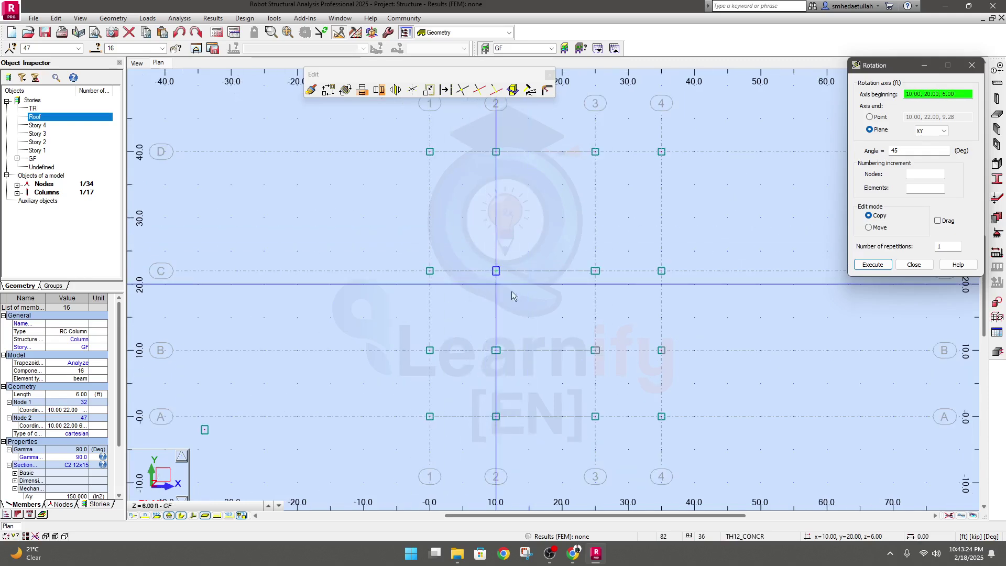
scroll(511, 295, up, 1)
scroll(511, 287, down, 1)
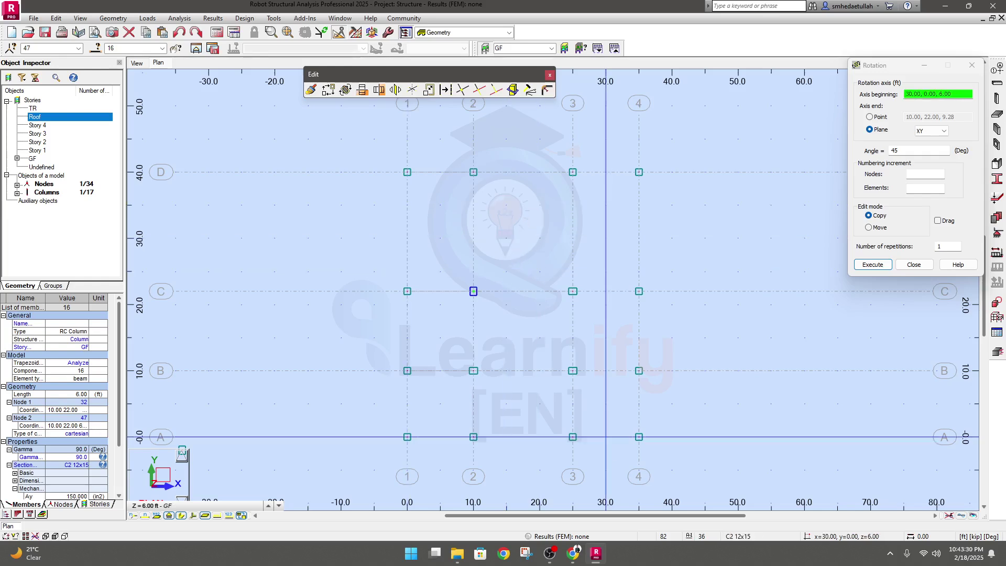
click(668, 560)
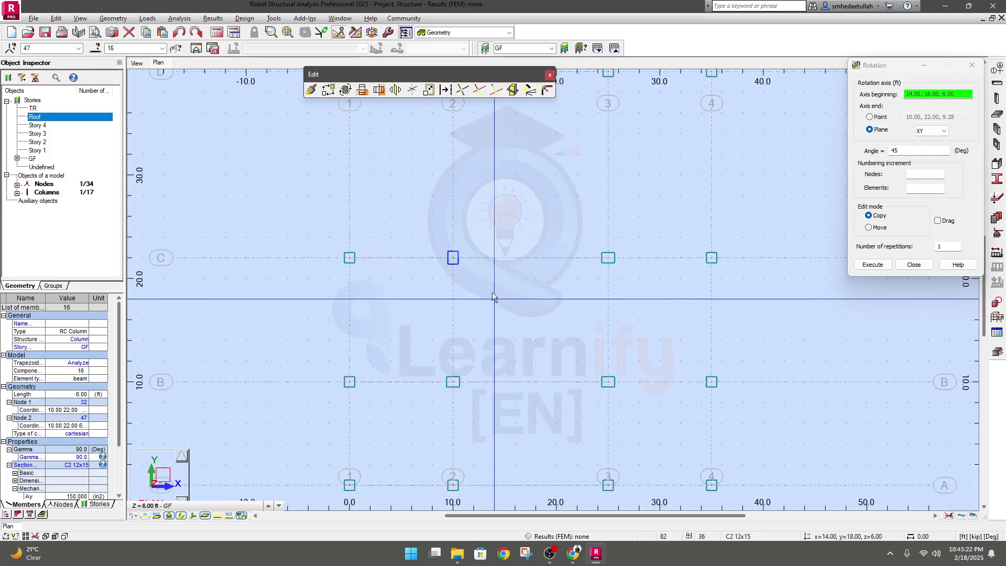
scroll(492, 291, up, 1)
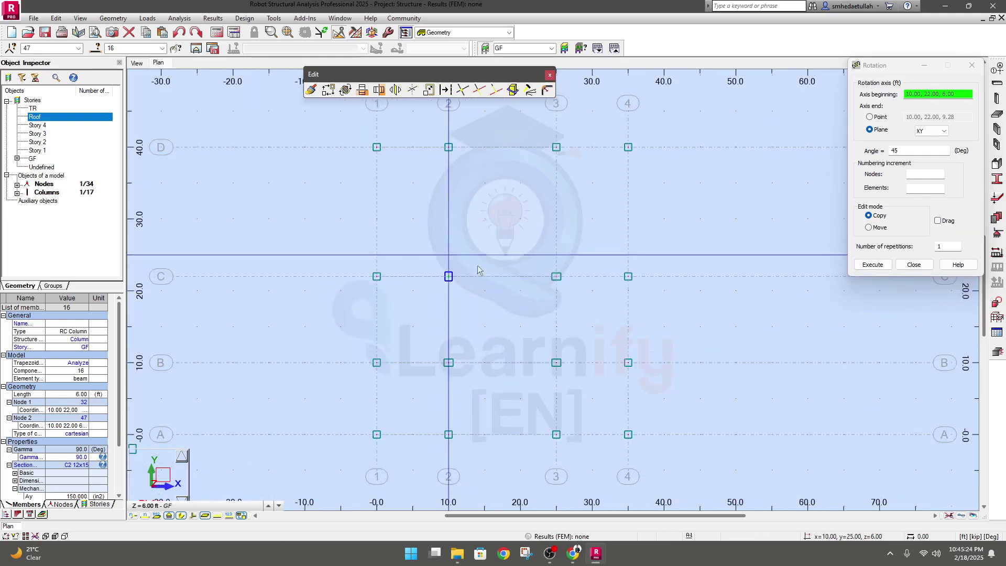
click(972, 66)
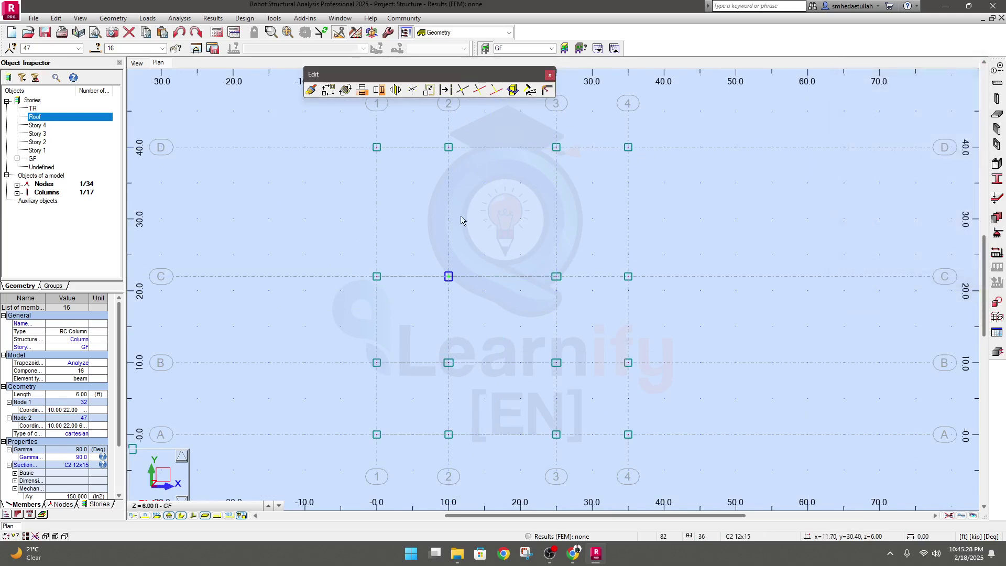
click(319, 242)
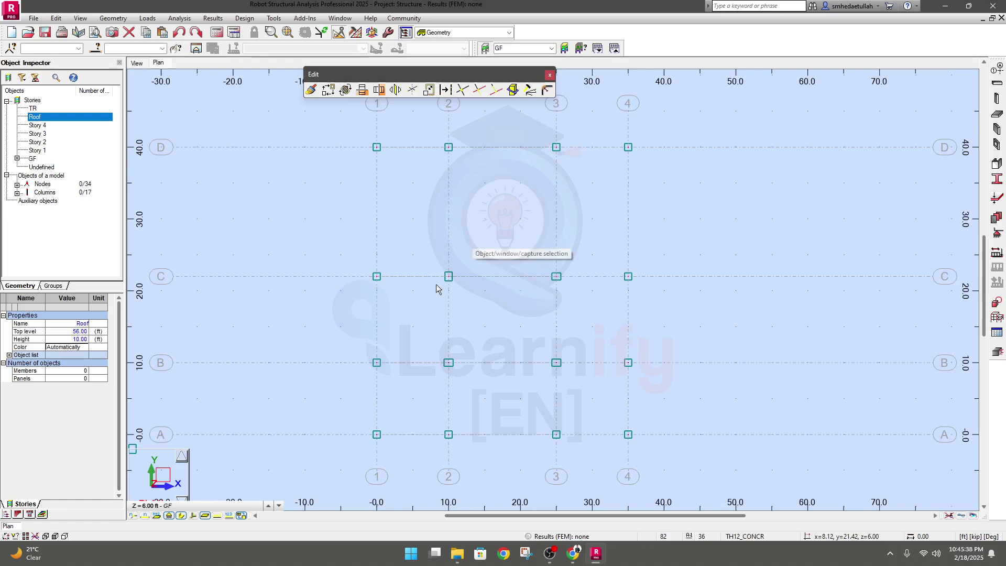
- Copy the C2 column at lines 2 and C by a graphically picked translation vector of 10.00, -7.00, 0.00 ft
middle_drag(469, 285, 479, 275)
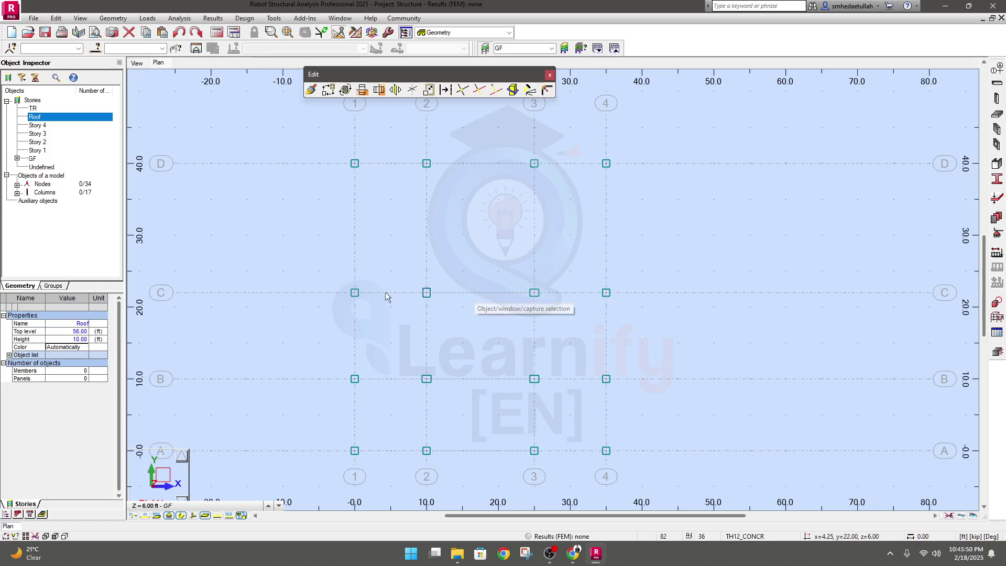
drag(408, 278, 442, 312)
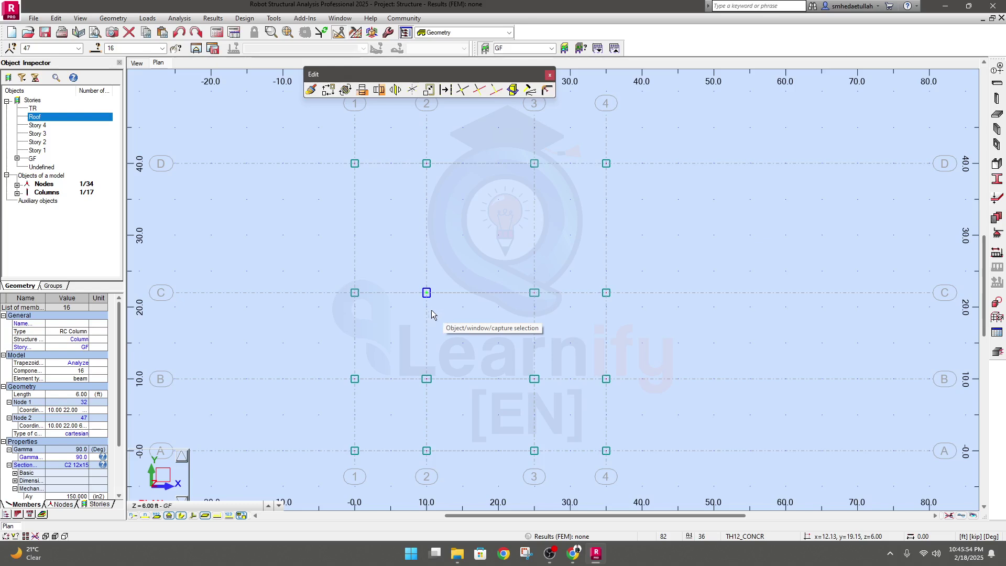
click(329, 91)
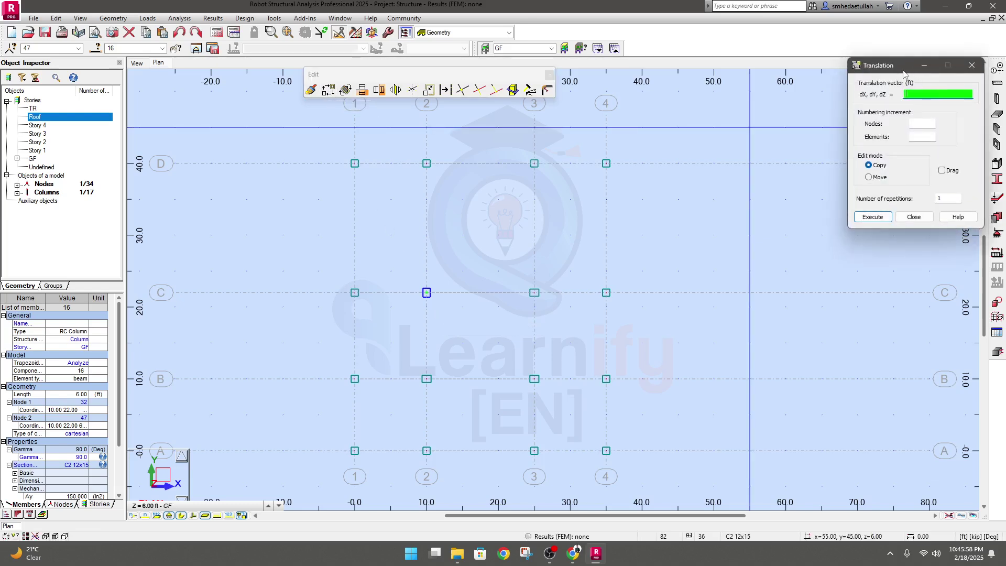
drag(903, 73, 870, 172)
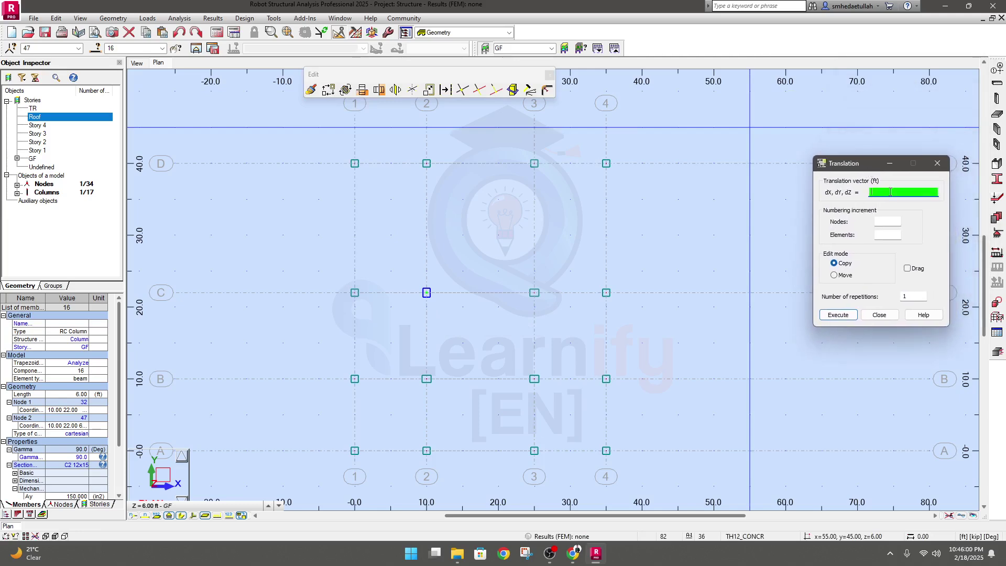
click(426, 293)
click(426, 292)
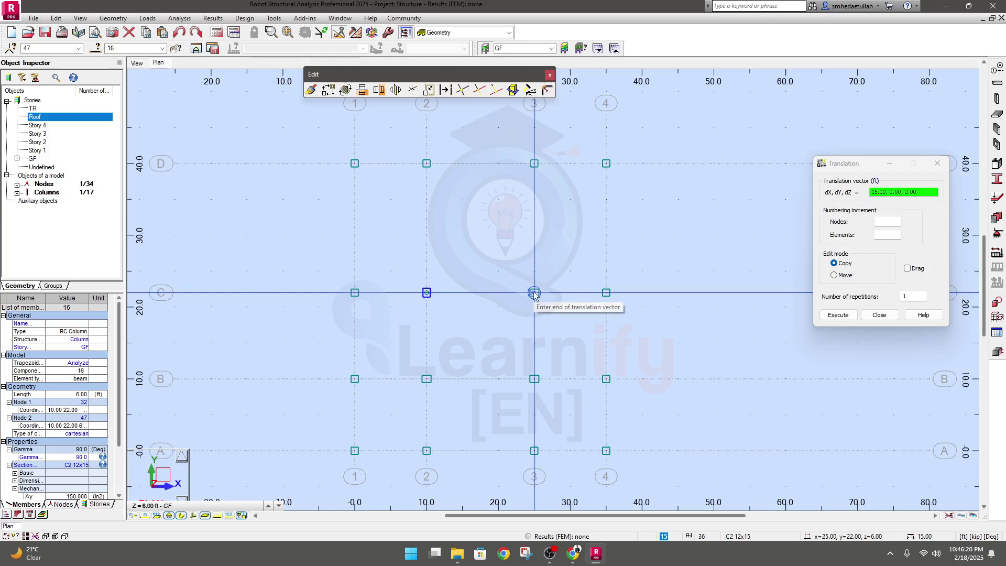
mouse_move(147, 508)
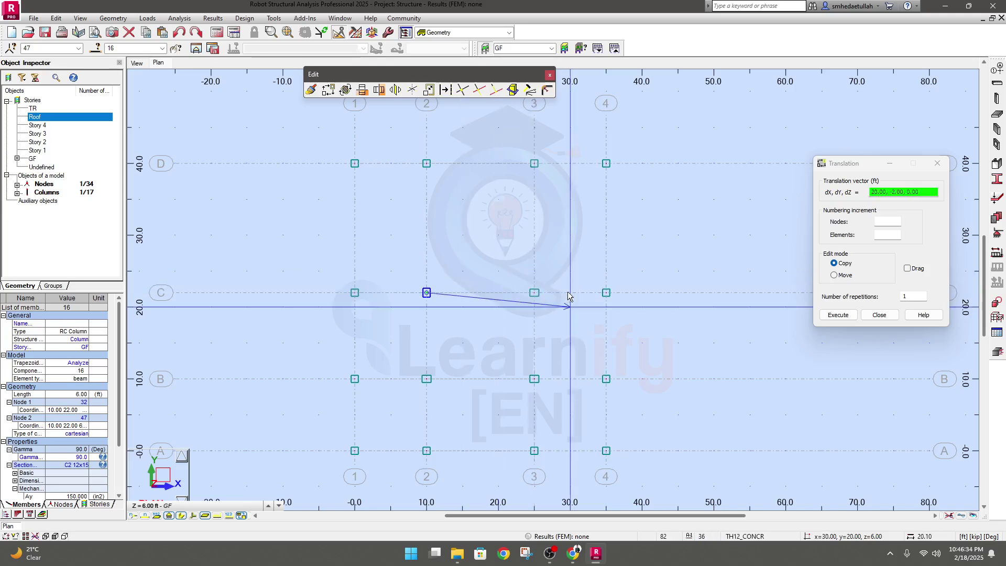
click(497, 343)
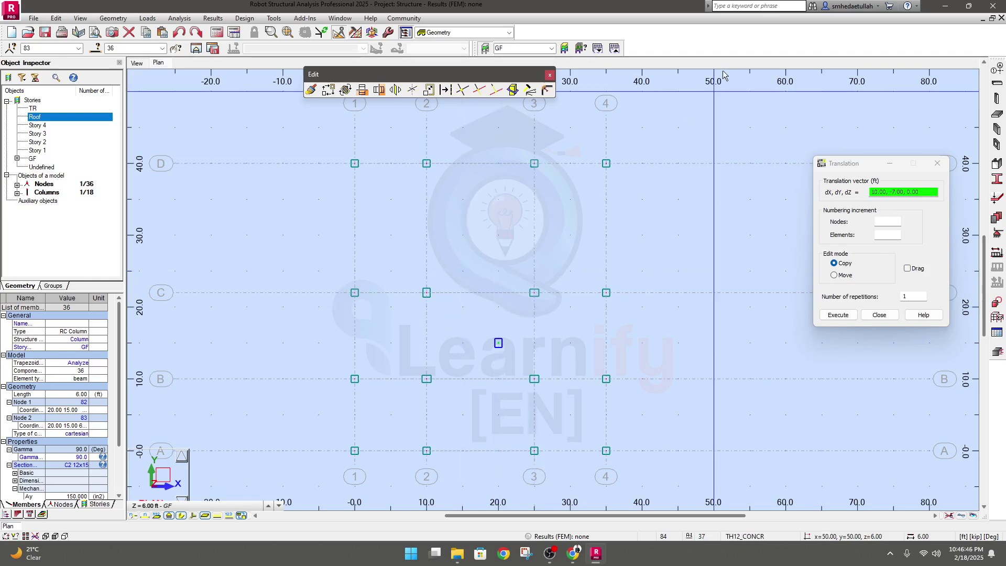
click(879, 314)
click(487, 279)
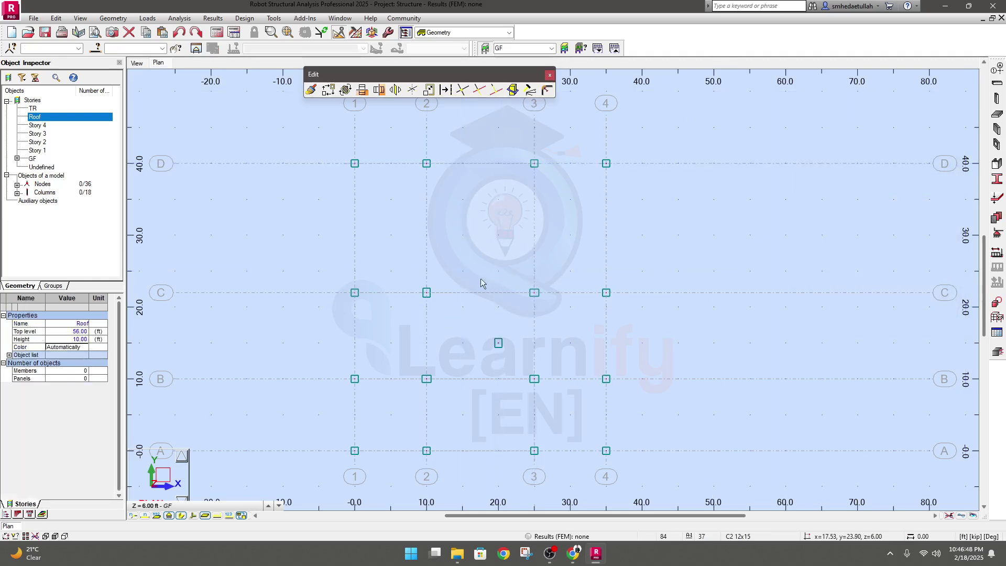
- Copy the C2 column at lines 2 and C by the translation vector 5.00, 0.00, 0.00 ft, and check the copy in 3D
drag(409, 268, 435, 309)
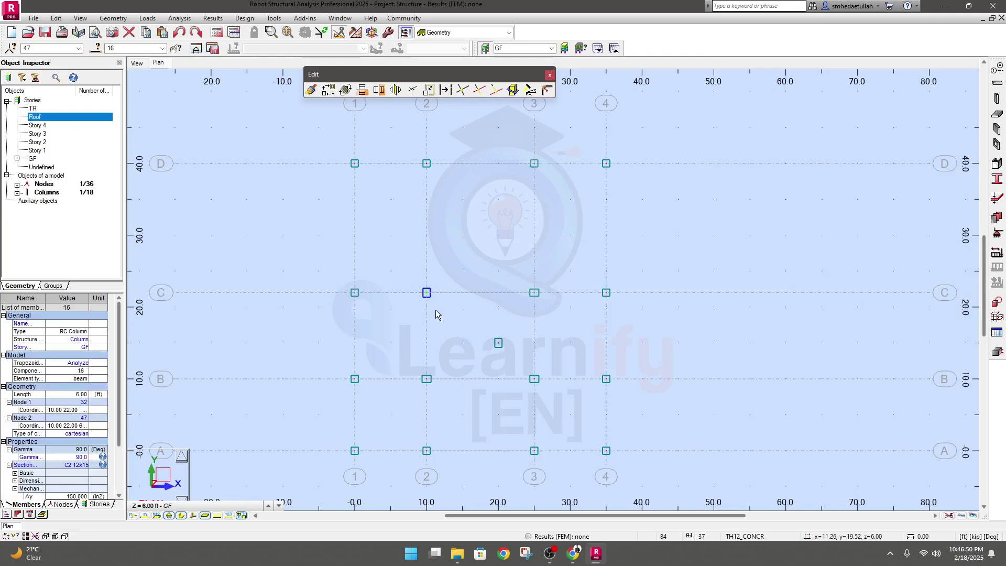
click(328, 90)
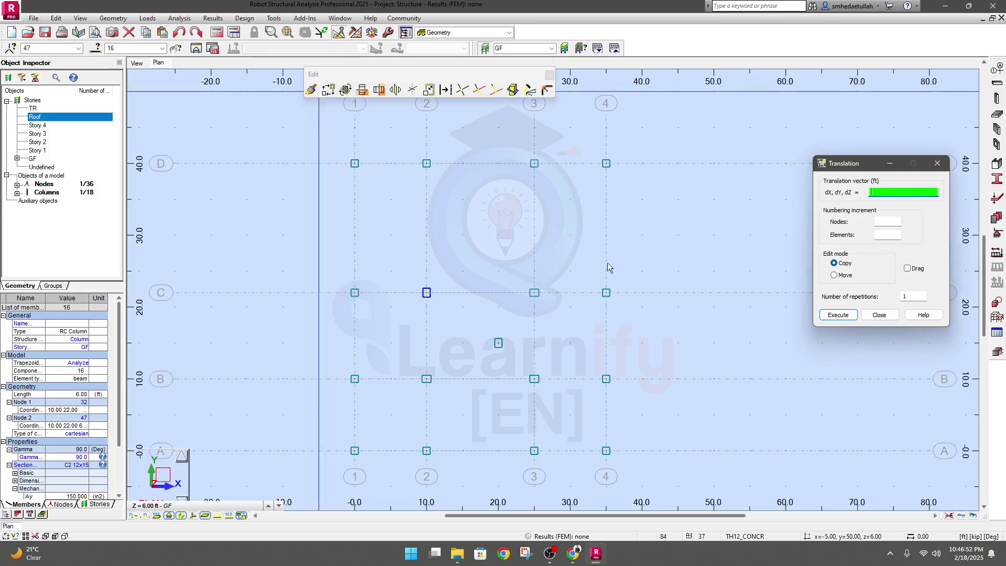
click(426, 292)
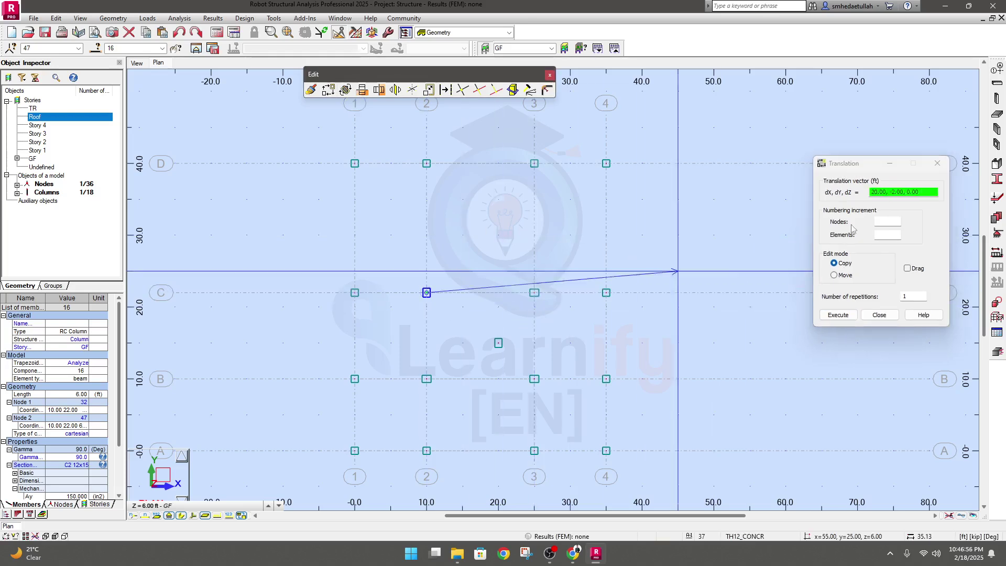
click(749, 271)
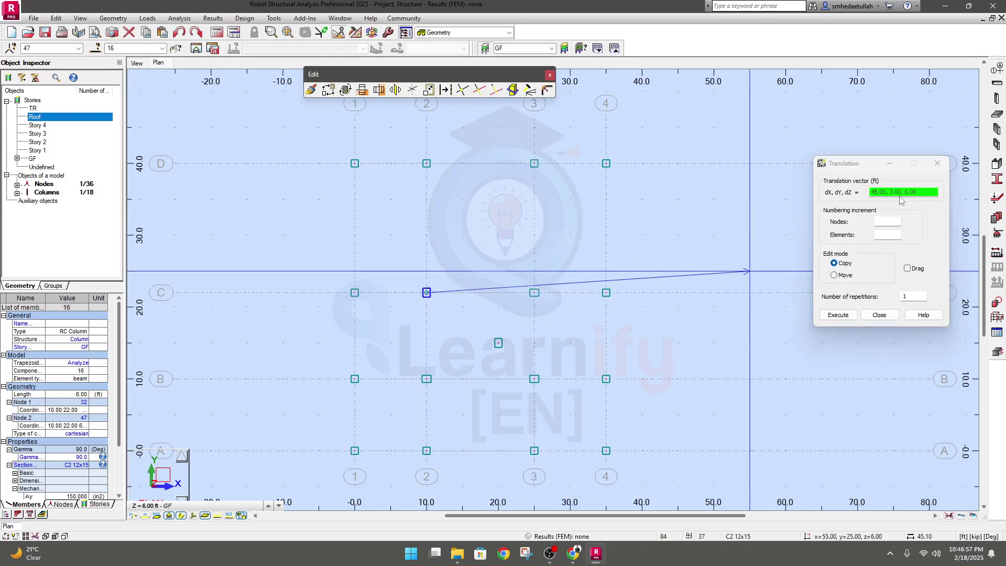
click(499, 307)
click(534, 293)
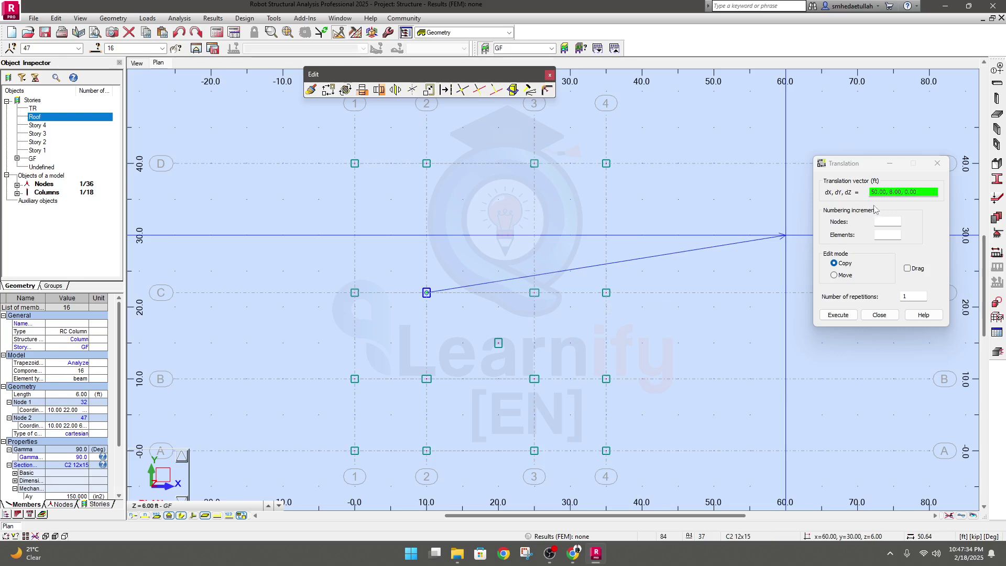
click(882, 192)
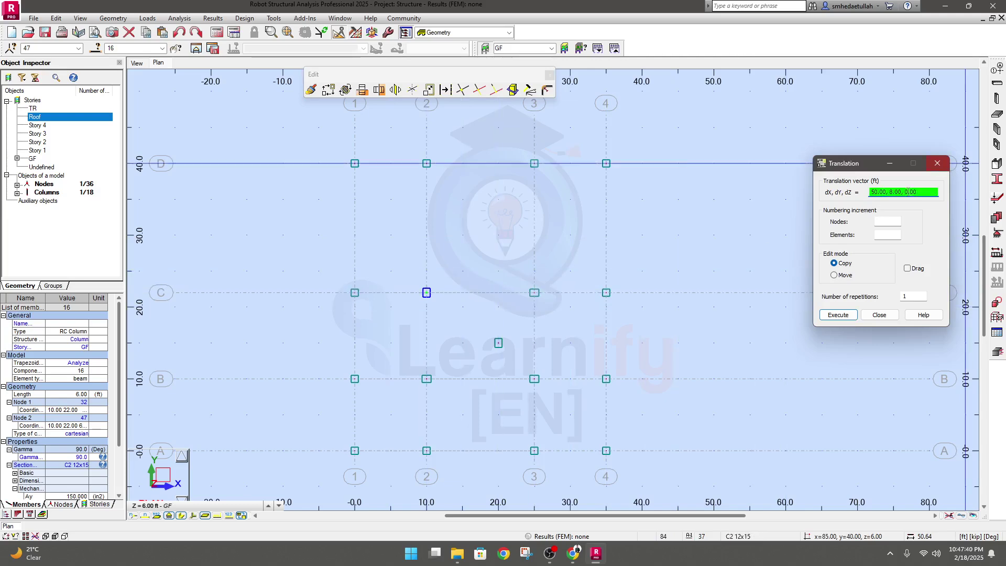
click(877, 192)
click(851, 314)
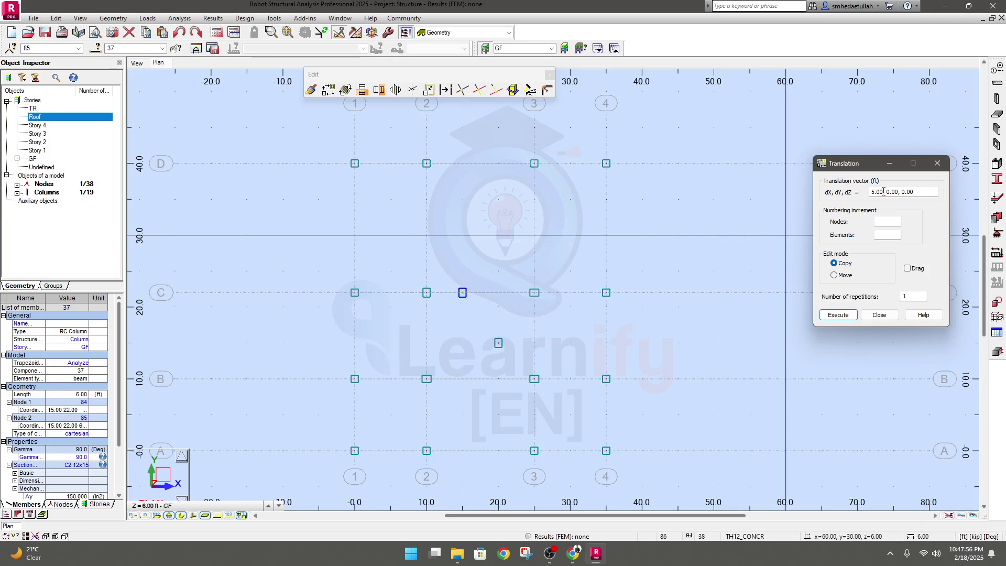
click(135, 63)
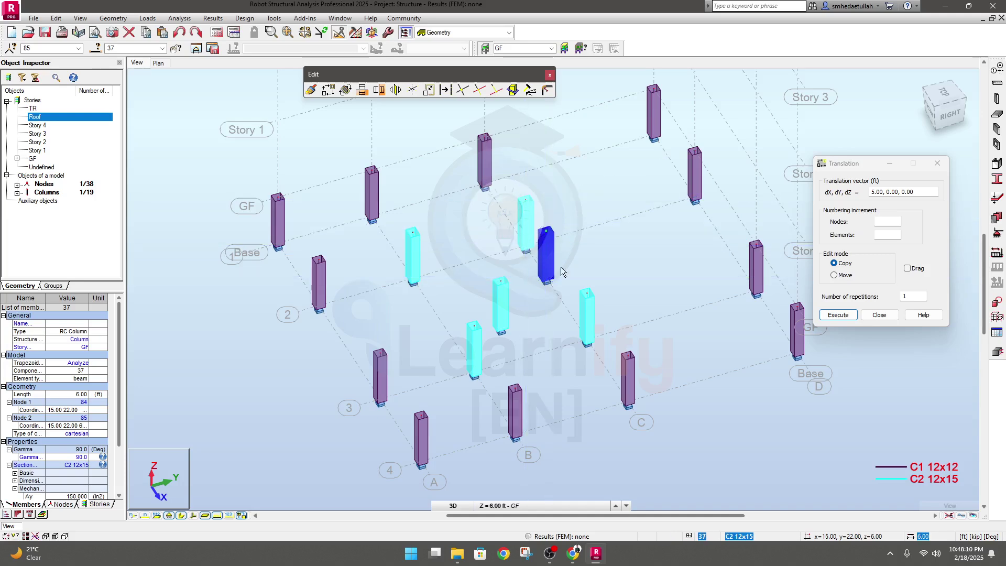
click(158, 63)
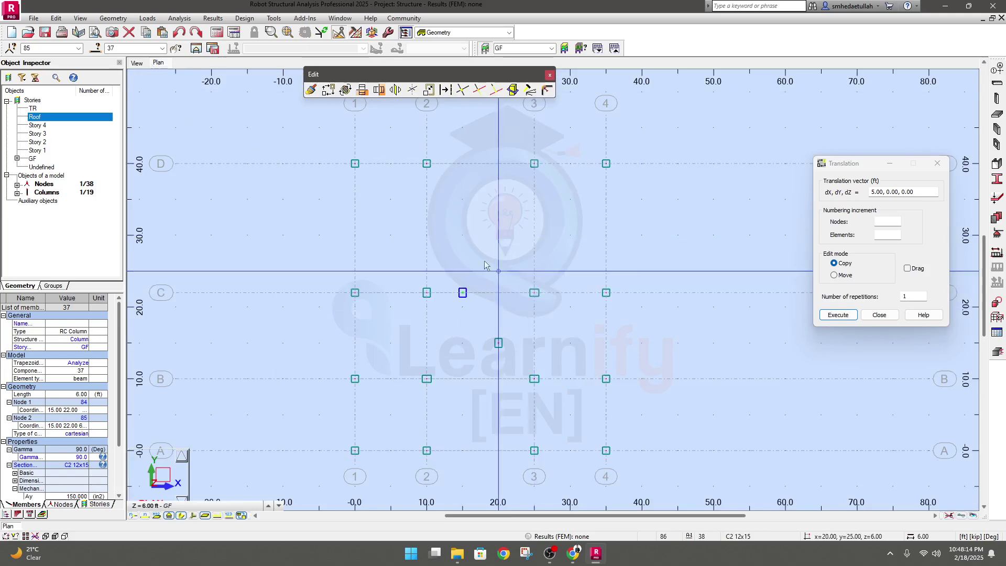
click(937, 163)
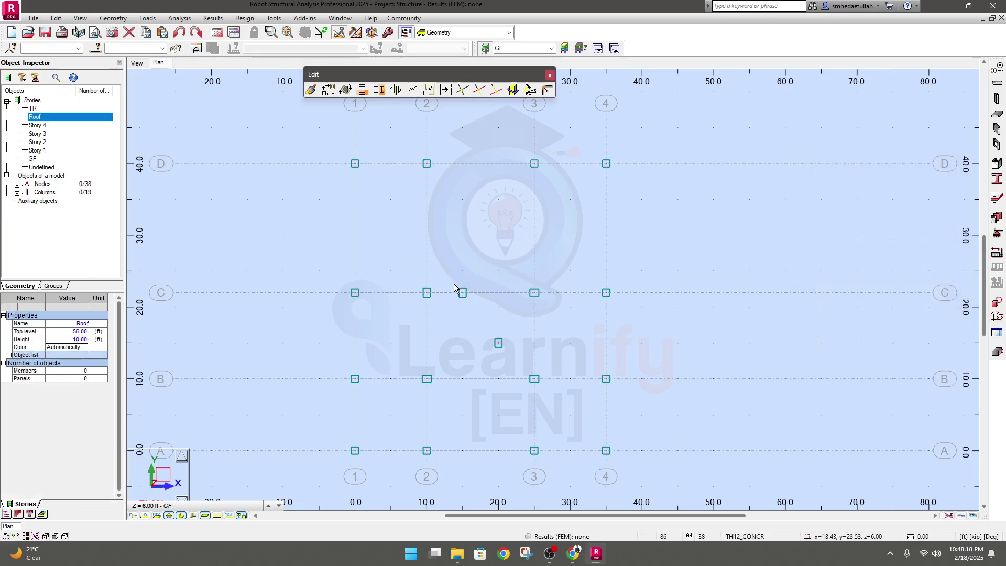
- Move the copied column on line C, between lines 2 and 3, by the translation vector 0, 10, 0 ft
drag(451, 282, 479, 316)
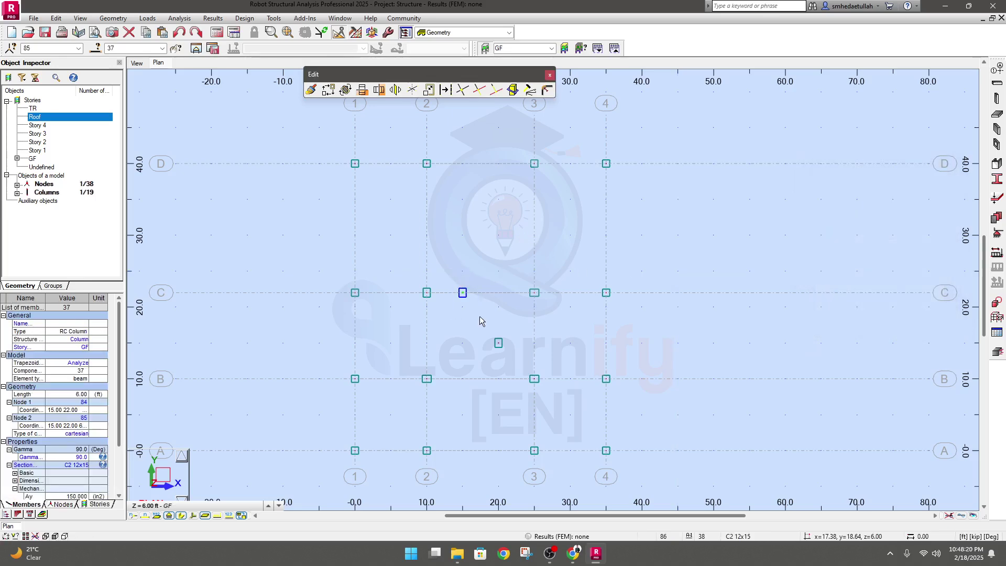
click(330, 91)
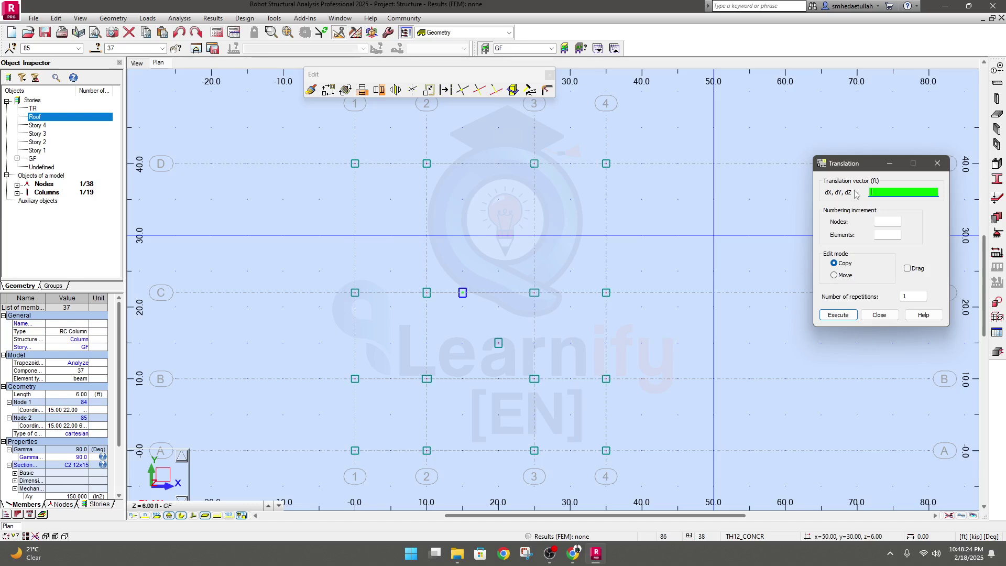
click(833, 275)
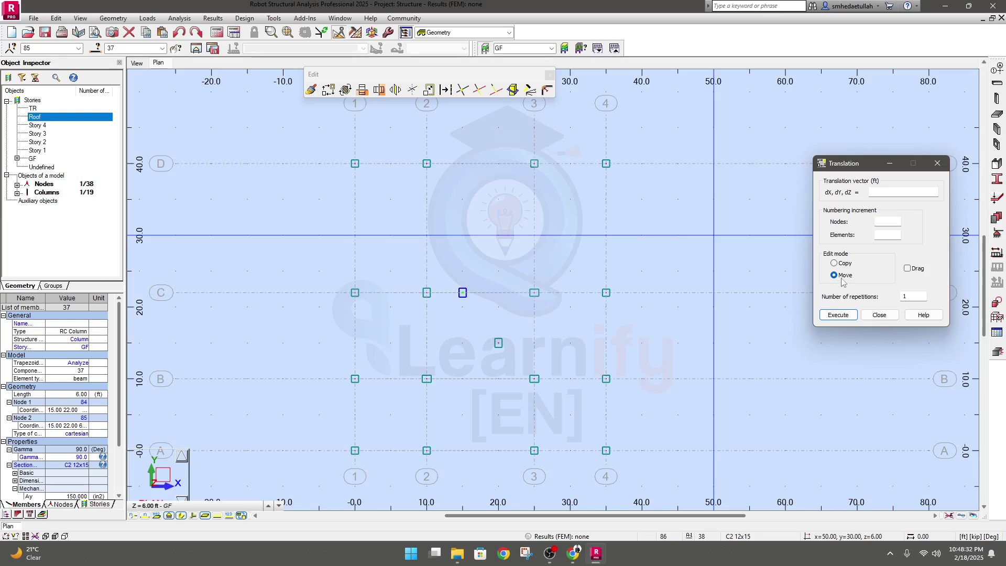
click(879, 195)
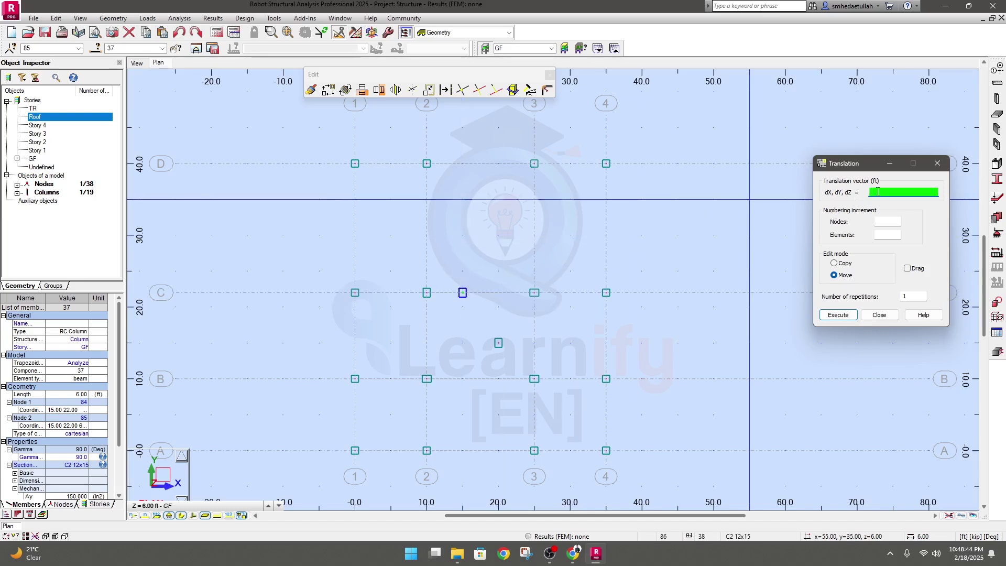
text(,)
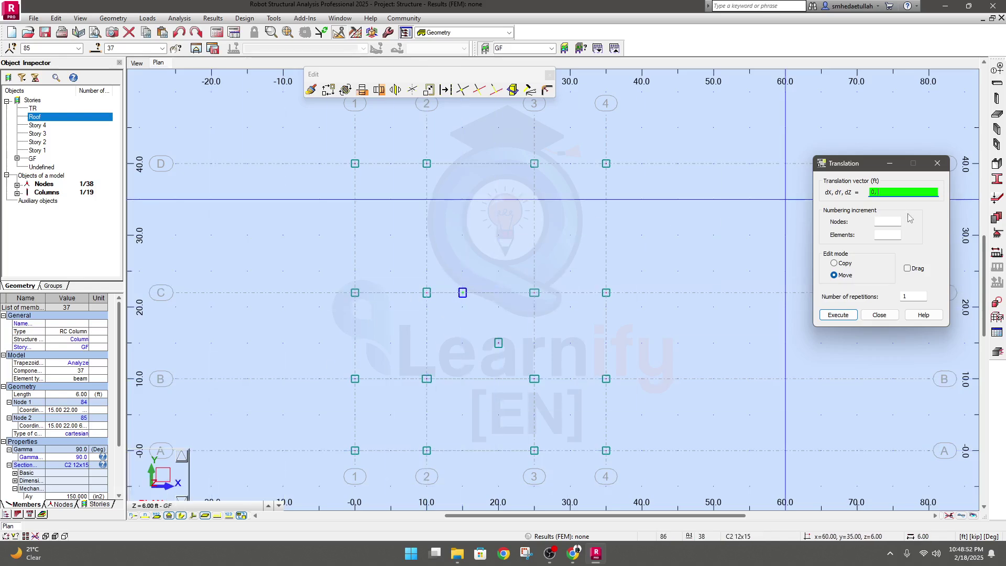
text(10, 0)
click(839, 314)
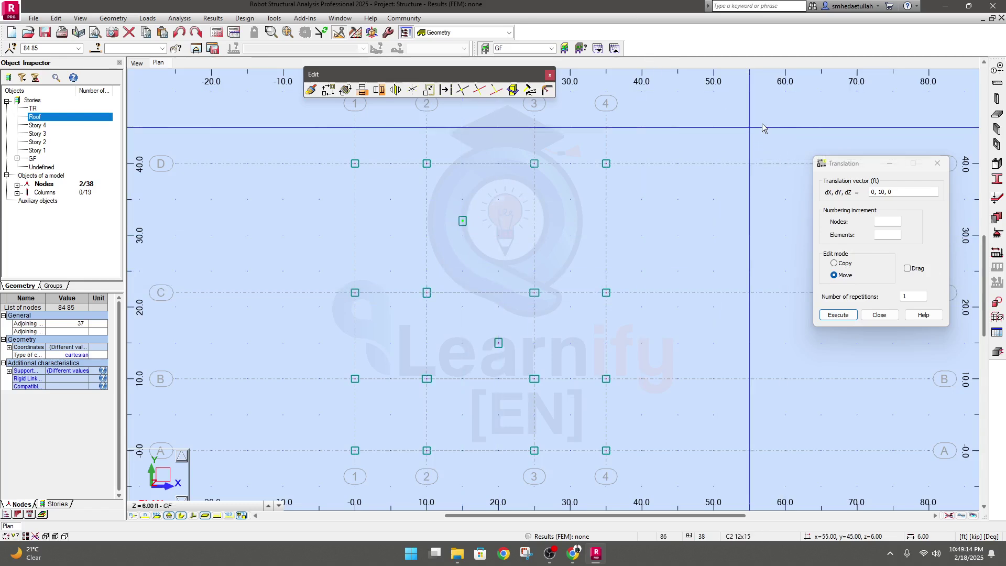
click(937, 163)
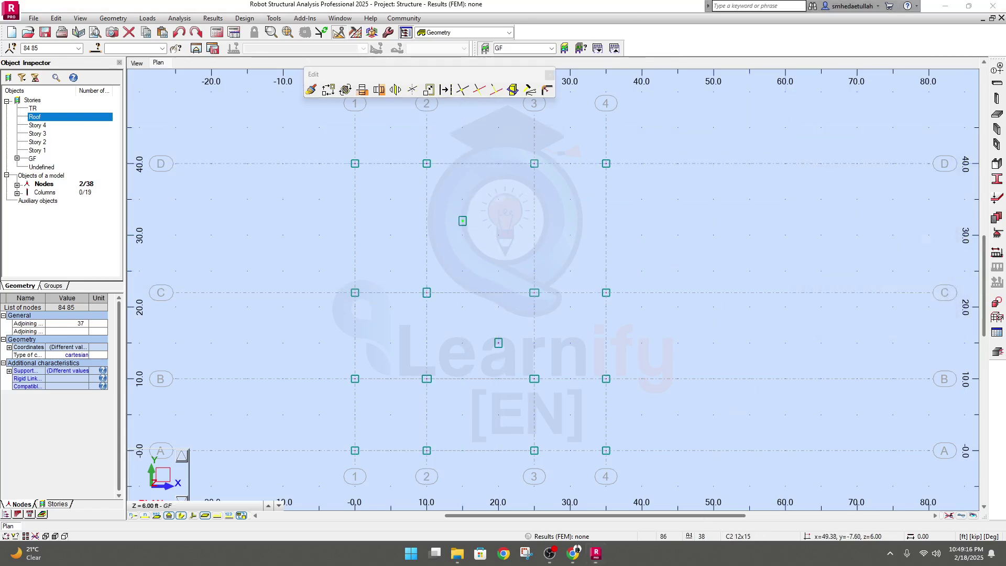